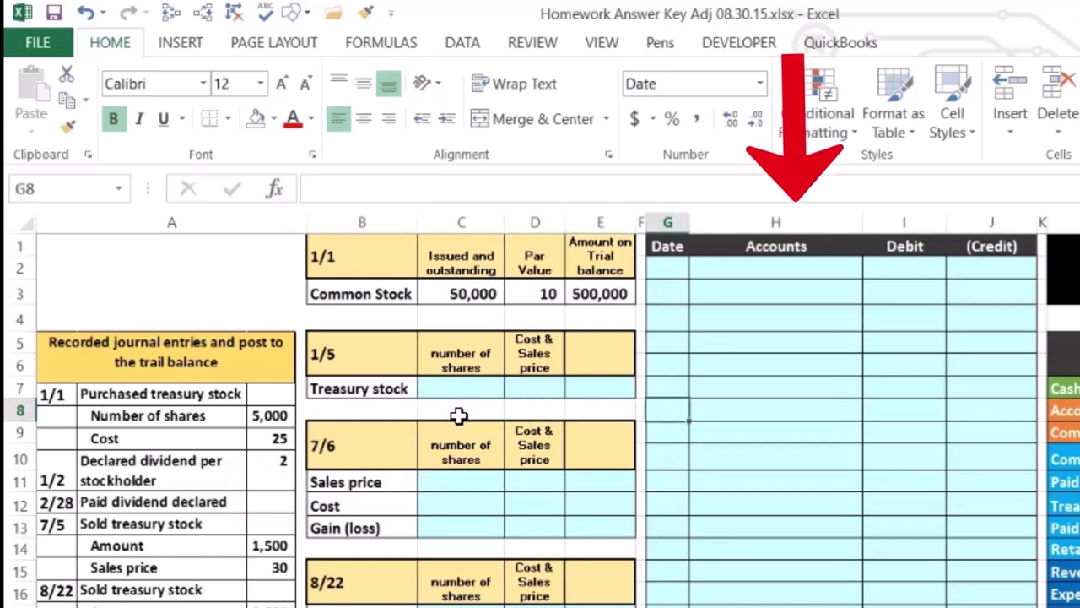
Look over the journal entry table and the trial balance with its Entries column.
key(Right)
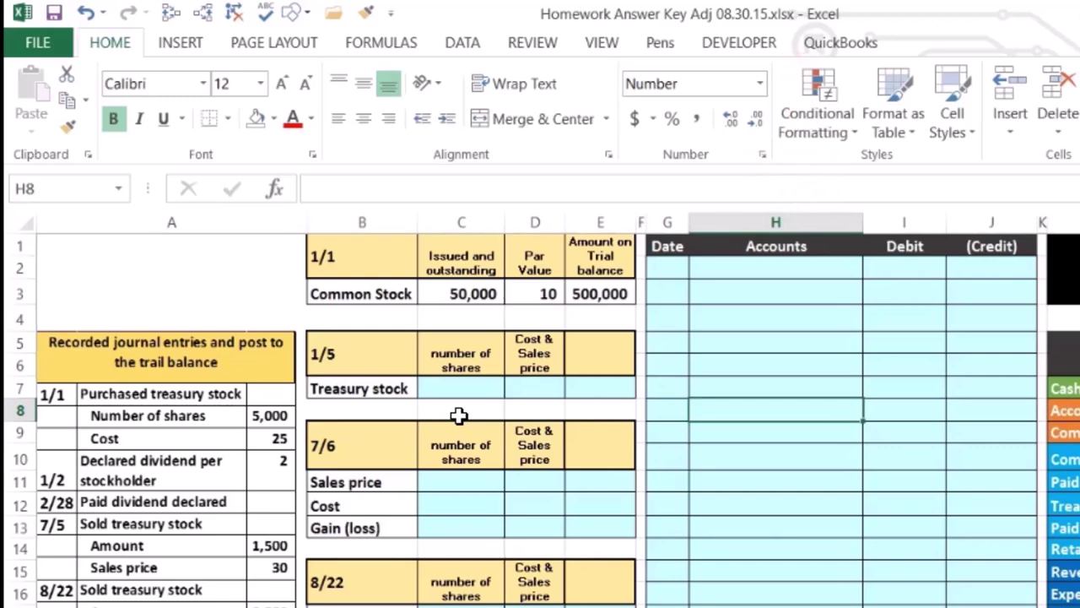
key(Right)
key(Right)
key(Right)
key(Right)
key(Right)
key(Right)
key(Right)
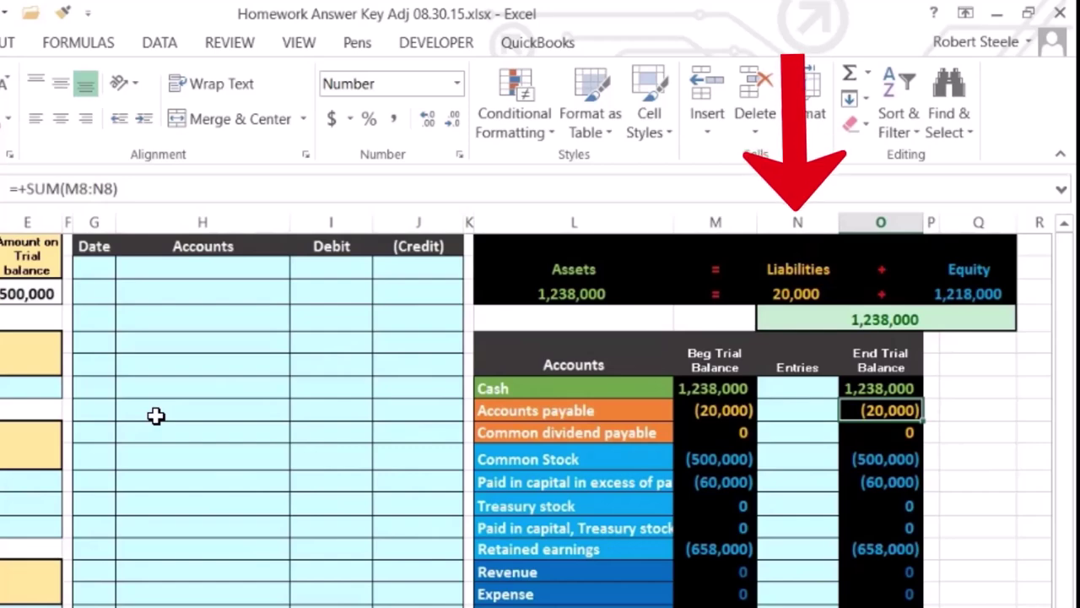
click(788, 389)
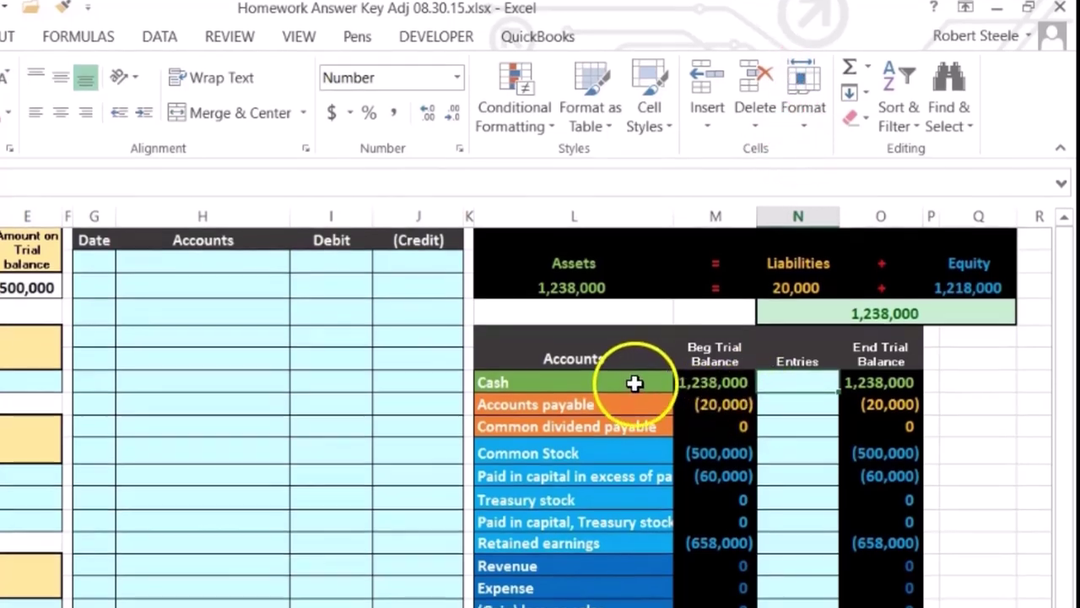
Examine the trial balance accounts by group: cash, liabilities, equity including treasury stock, and revenue.
drag(634, 382, 694, 383)
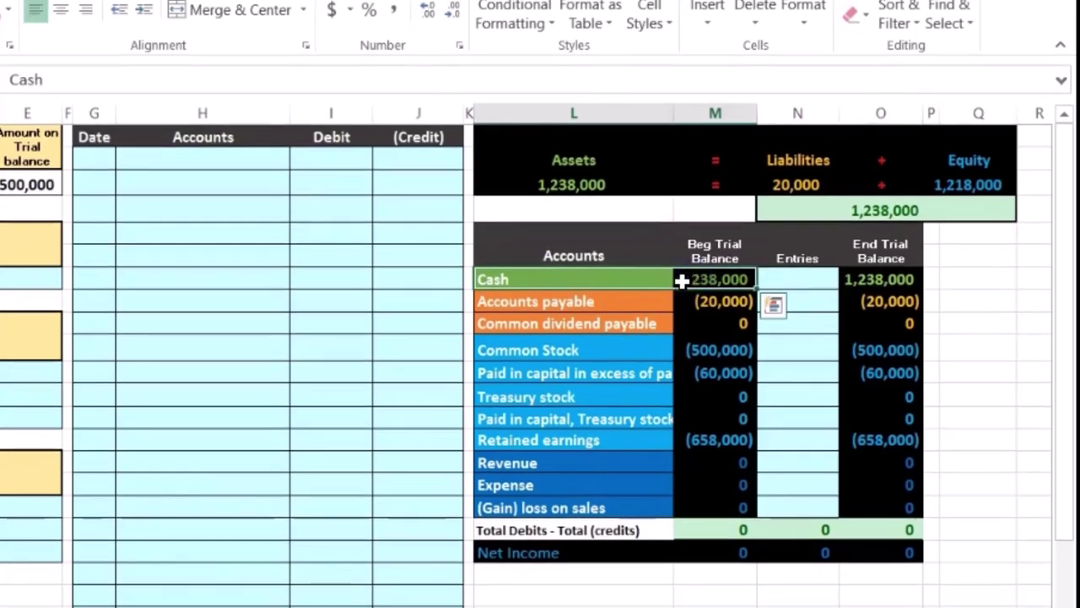
drag(607, 305, 701, 317)
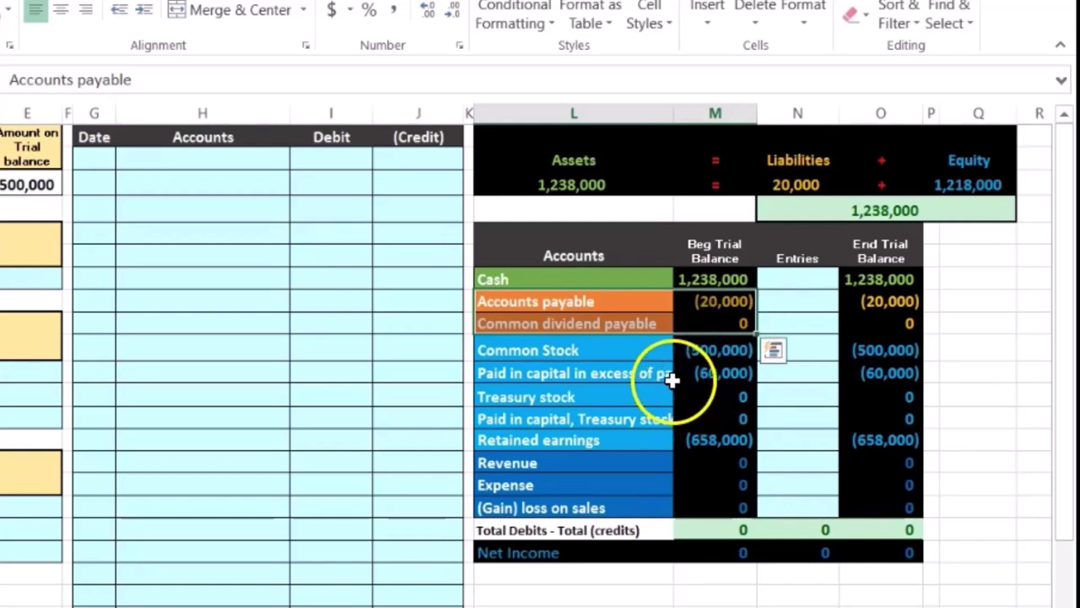
click(599, 352)
drag(601, 353, 693, 431)
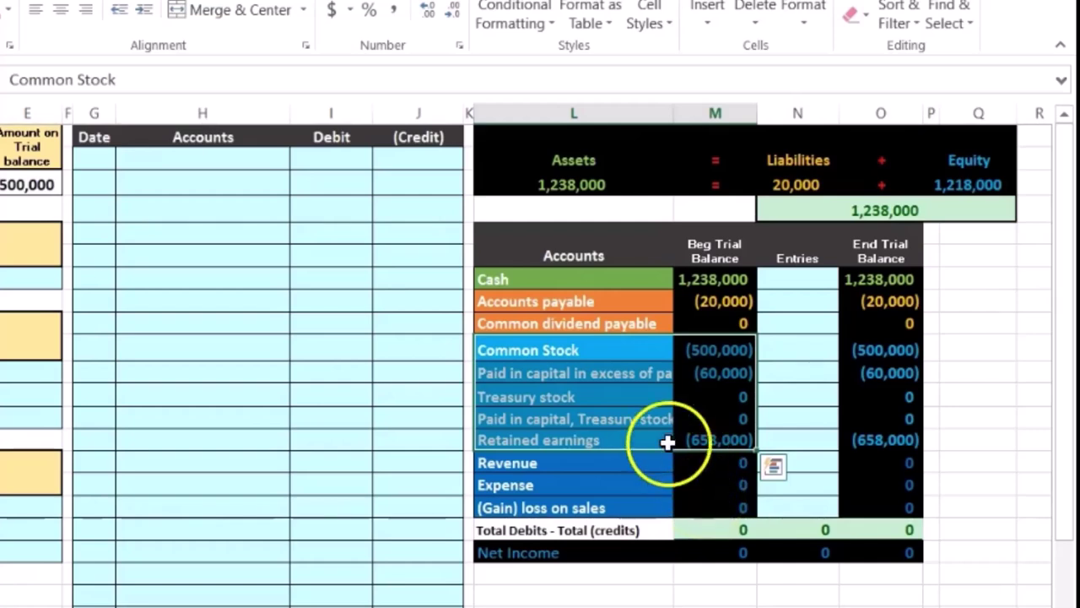
click(614, 400)
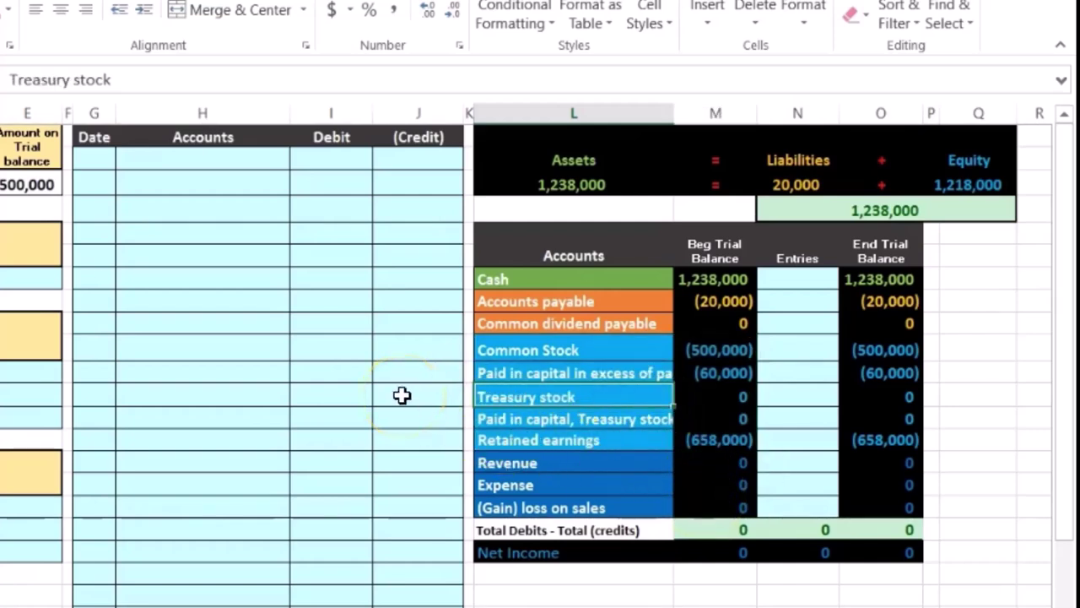
key(Down)
key(Down)
key(Down)
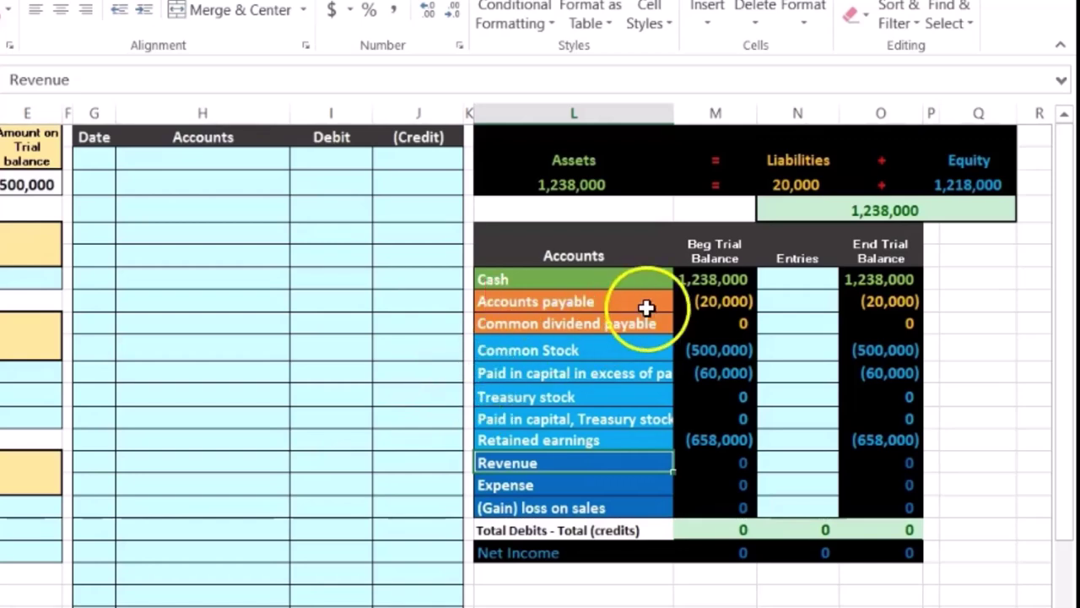
Inspect the beginning trial balance amounts and the formulas behind the debits-minus-credits total and net income.
click(702, 280)
drag(702, 281, 701, 467)
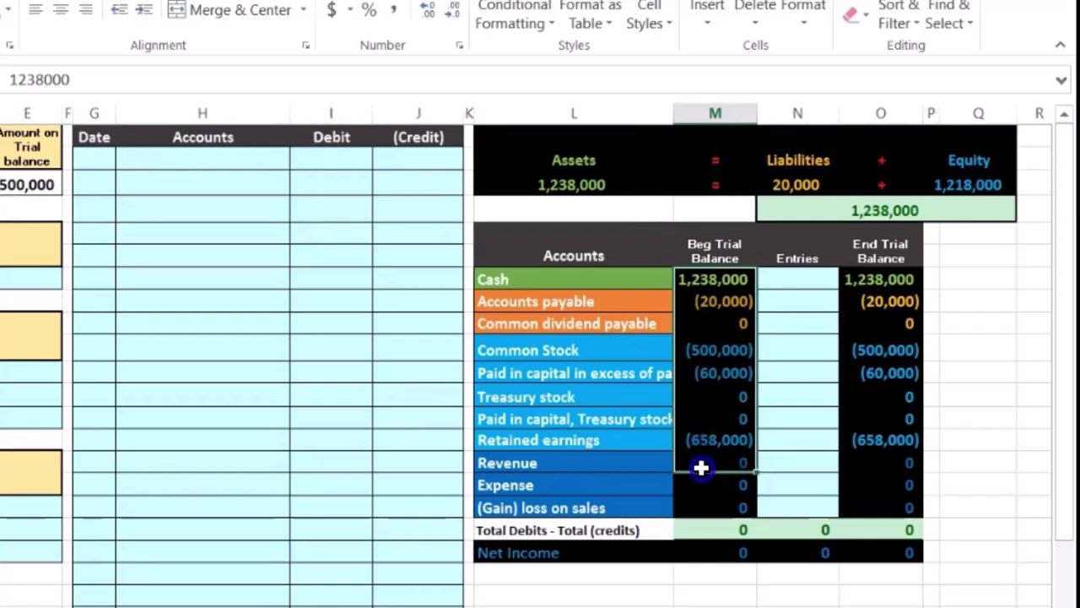
click(709, 524)
double_click(709, 525)
drag(692, 463, 678, 502)
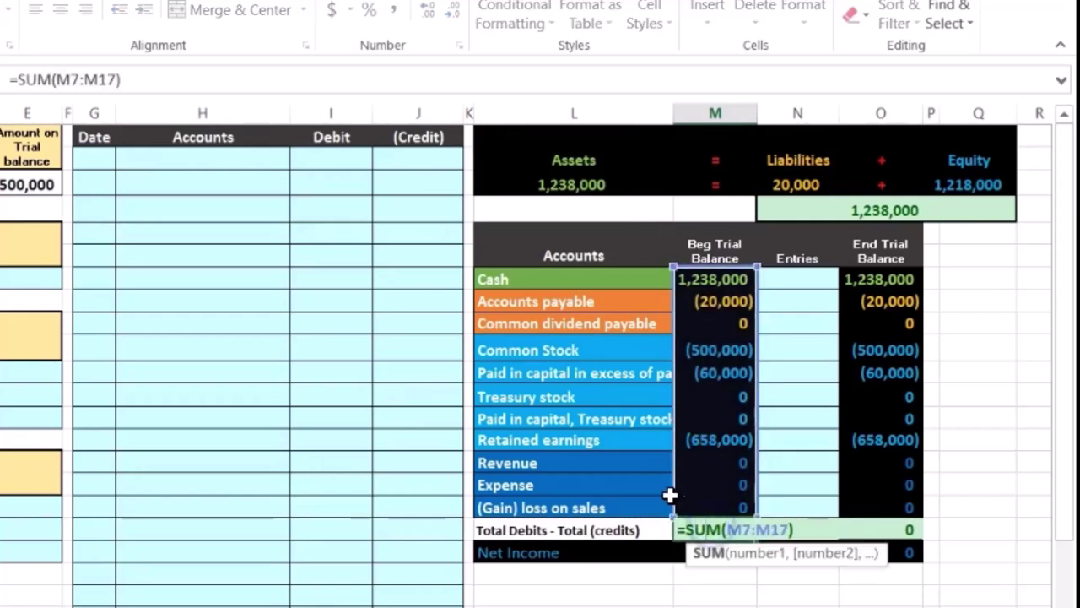
key(Return)
click(691, 549)
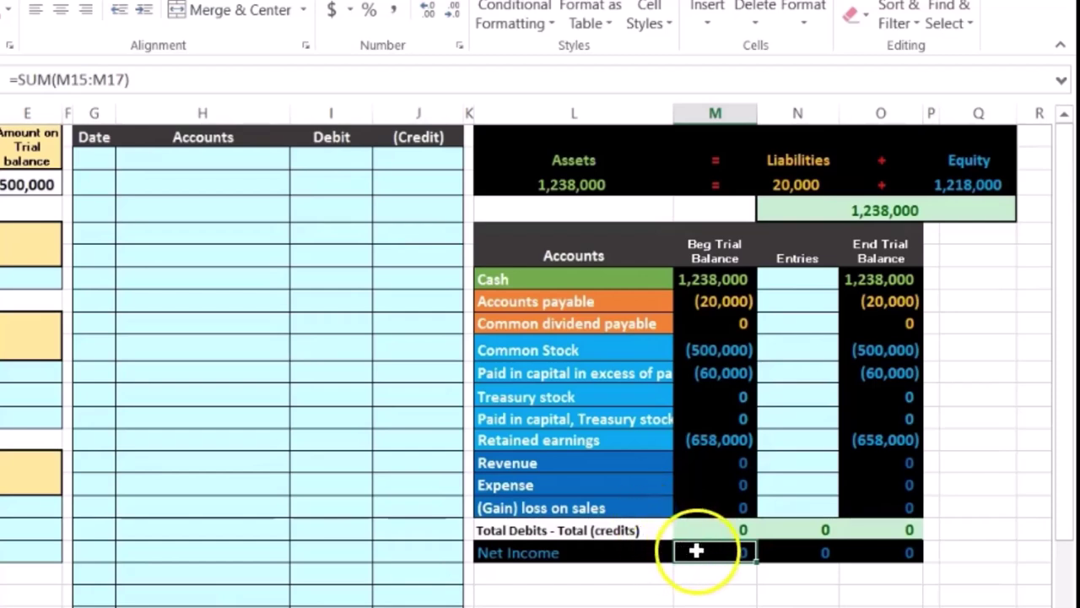
Inspect the formulas behind Assets, Liabilities and Equity in the accounting equation above the trial balance.
double_click(591, 185)
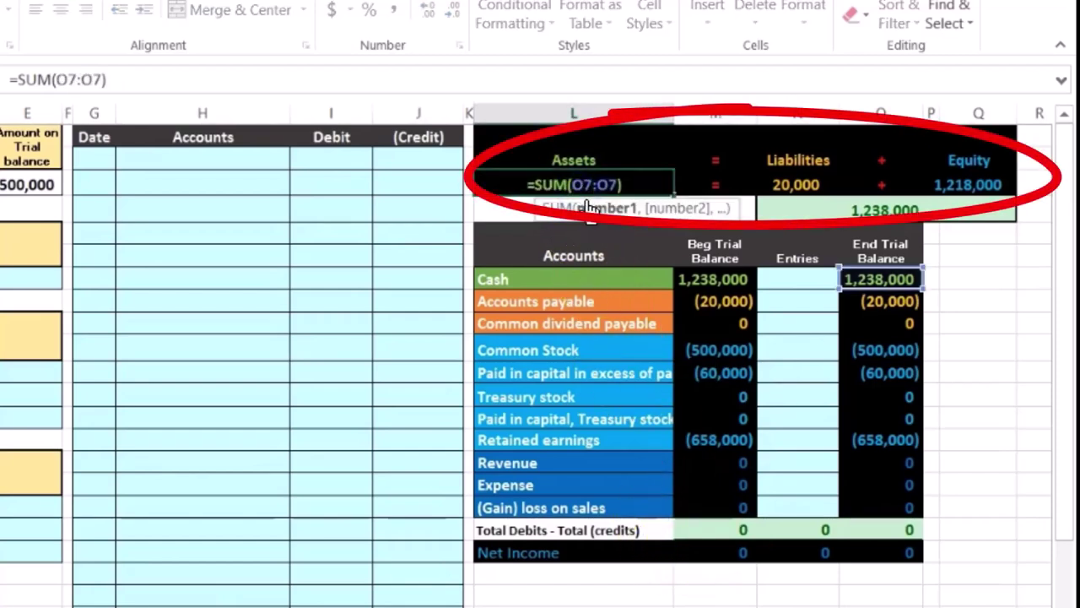
click(794, 182)
double_click(795, 184)
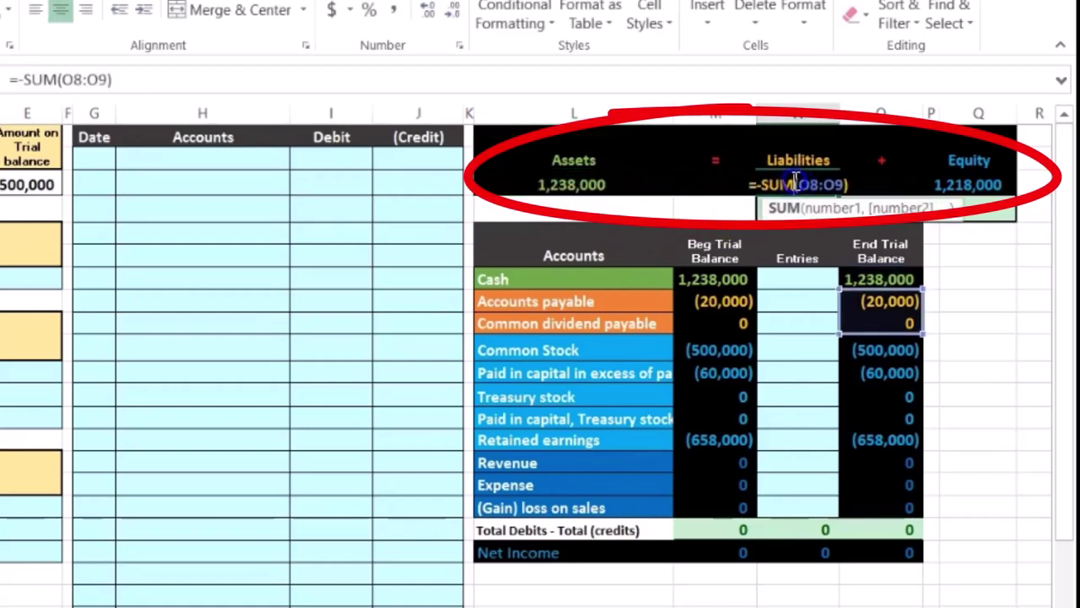
click(909, 179)
double_click(954, 186)
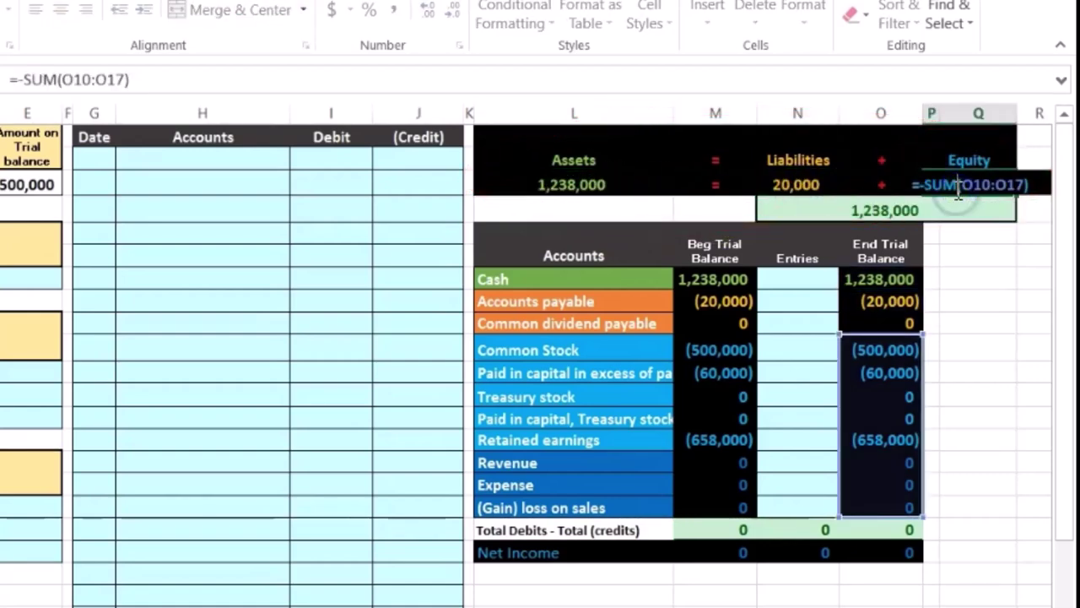
key(Tab)
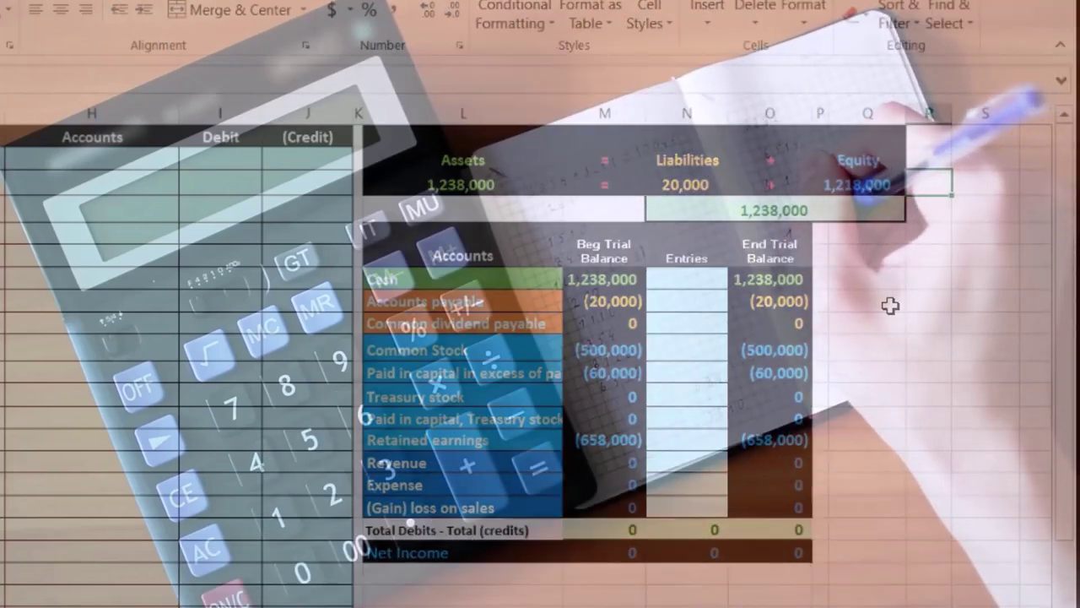
Return to the transaction list in column A and examine the treasury stock and dividend transactions.
key(Down)
key(Down)
key(Down)
key(Left)
key(Left)
key(Left)
key(Left)
key(Left)
key(Left)
key(Left)
key(Left)
key(Left)
key(Left)
key(Left)
key(Left)
key(Left)
key(Left)
key(Left)
key(Left)
key(Left)
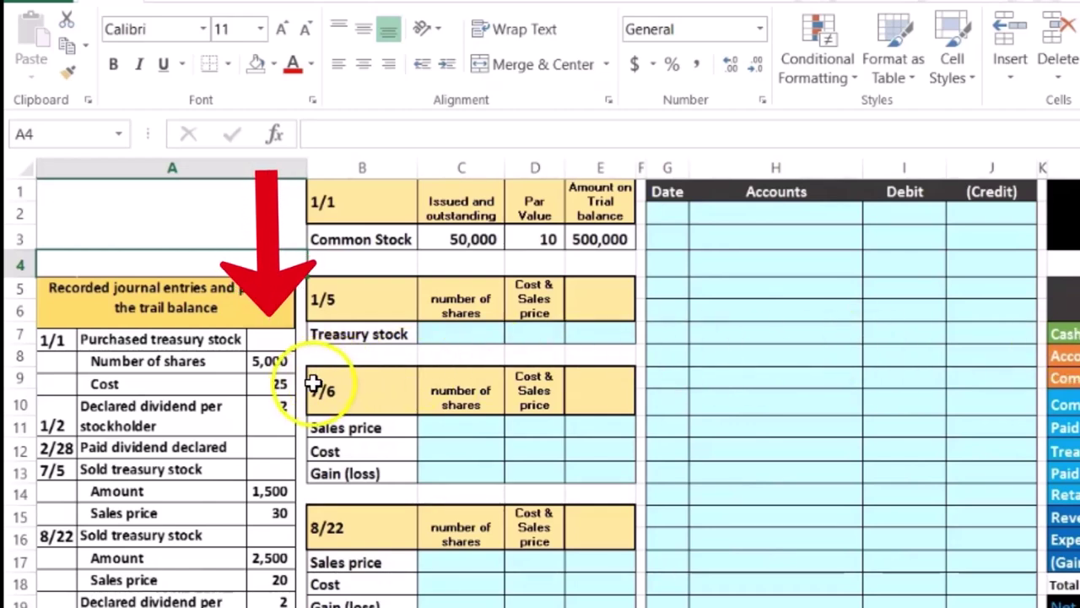
Enter 5000 shares at a cost of 25 in the Treasury stock row of the 1/5 table.
click(802, 377)
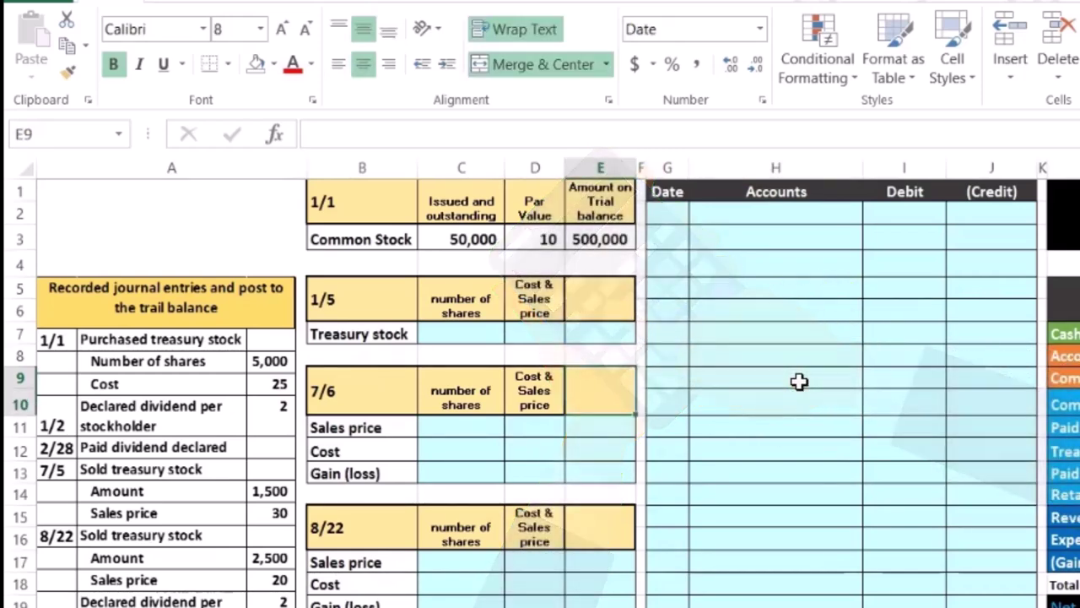
key(Left)
key(Left)
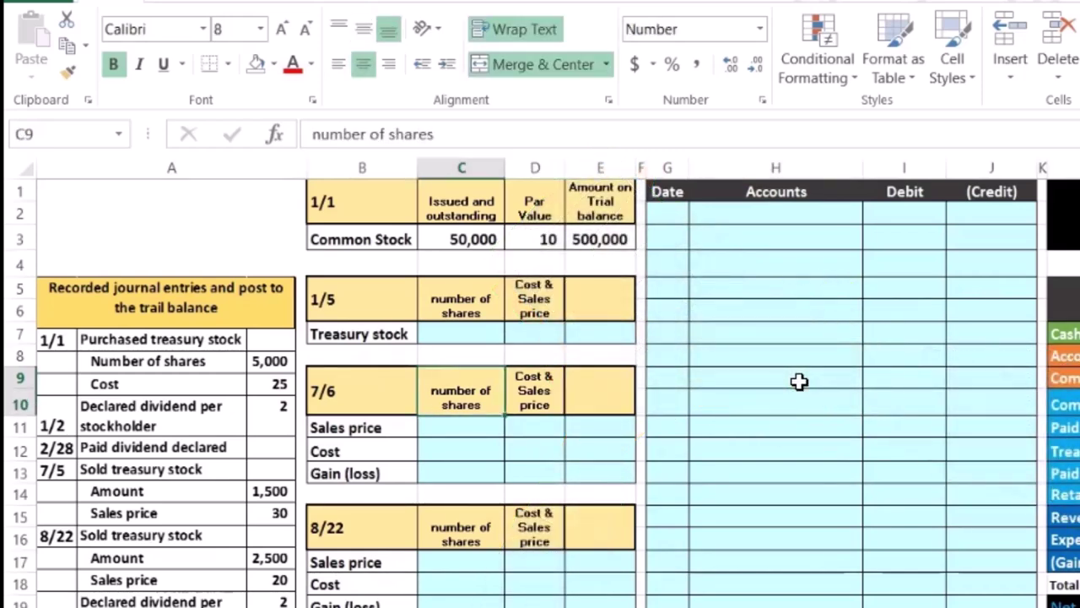
key(Up)
key(Up)
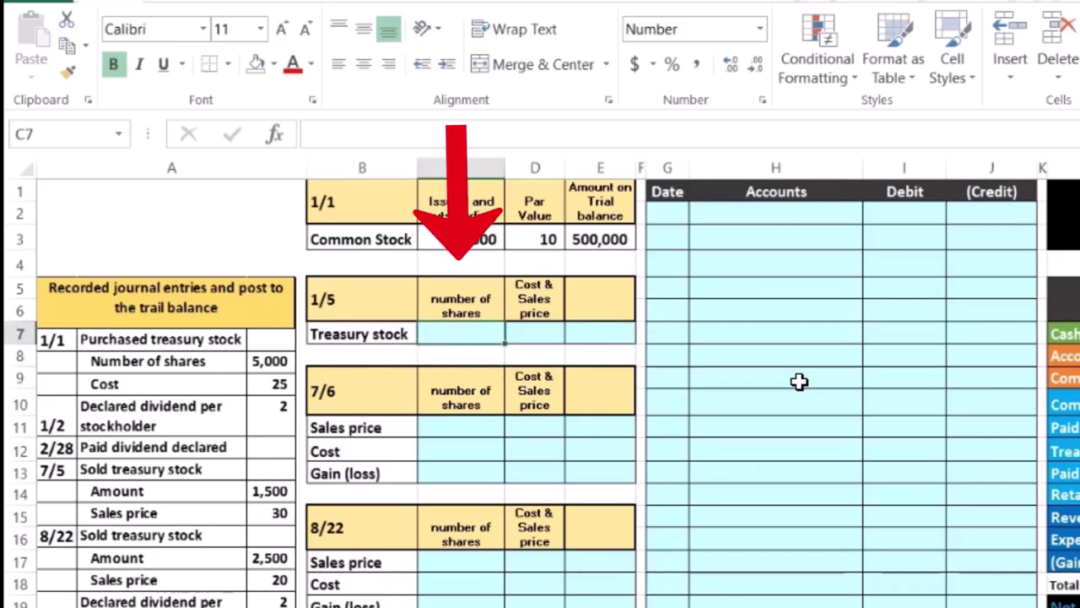
text(5000)
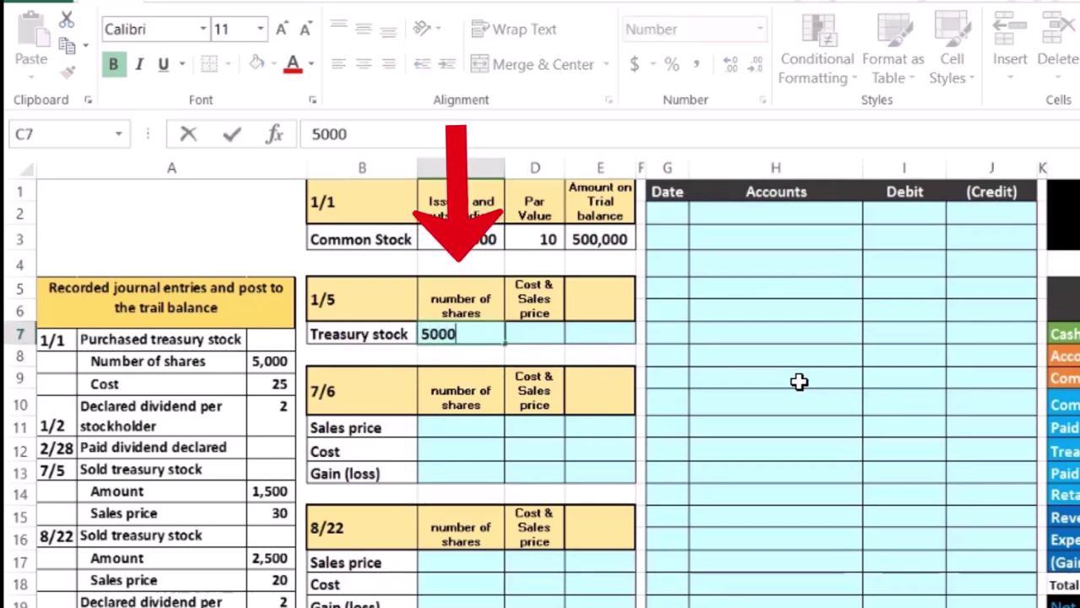
key(Tab)
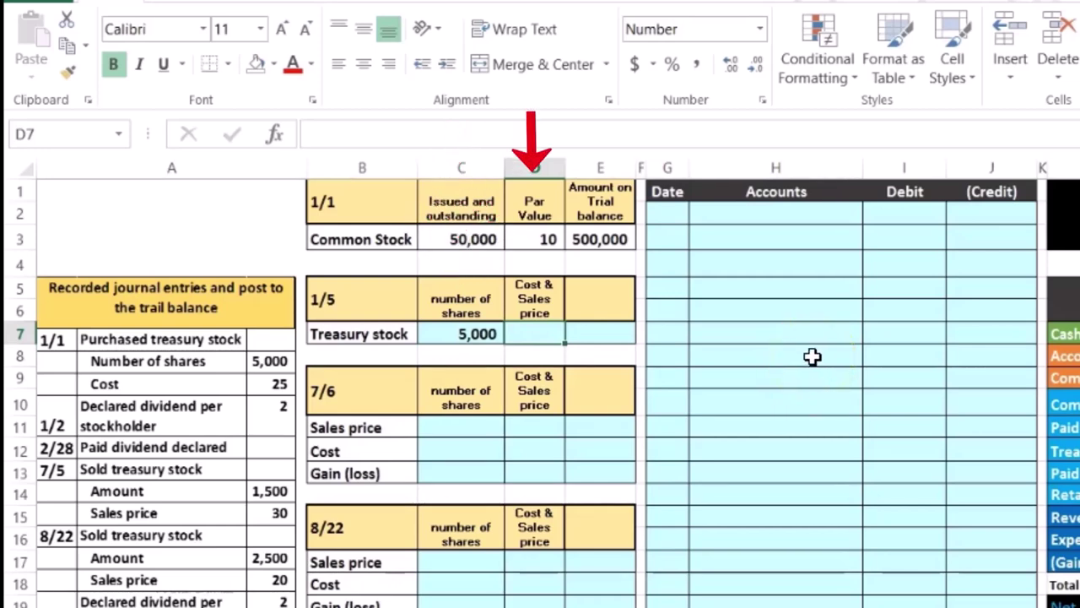
text(25)
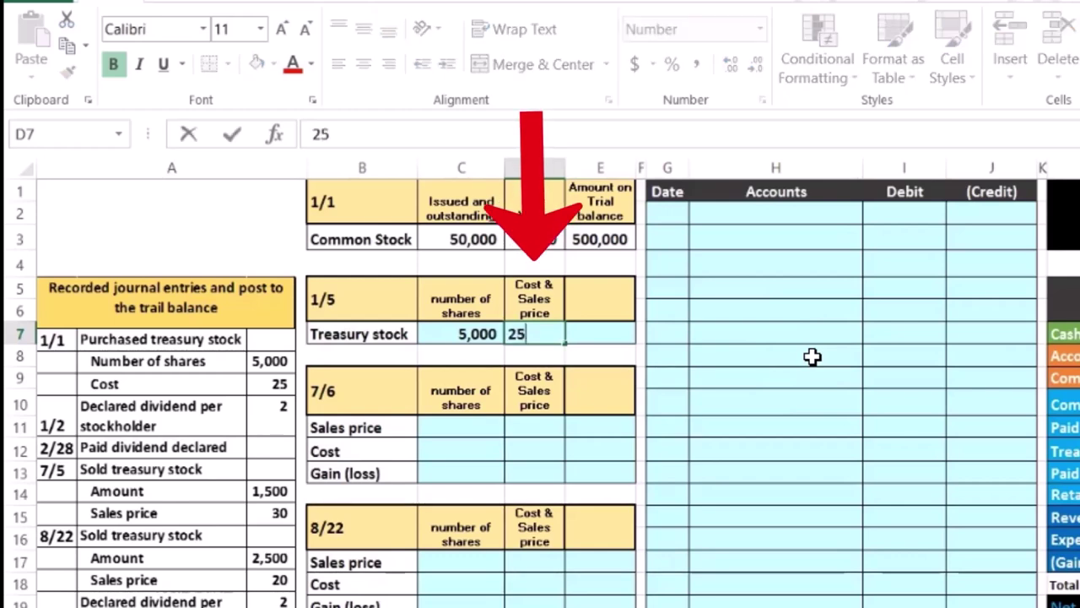
key(Tab)
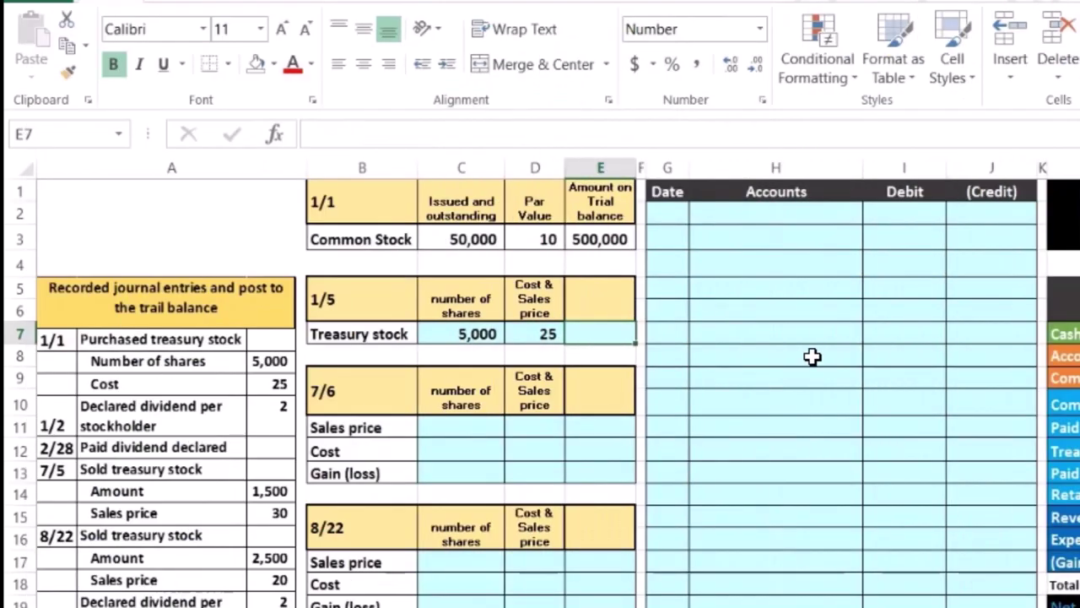
Calculate the total treasury stock cost in E7 with the formula =C7*D7.
text(=)
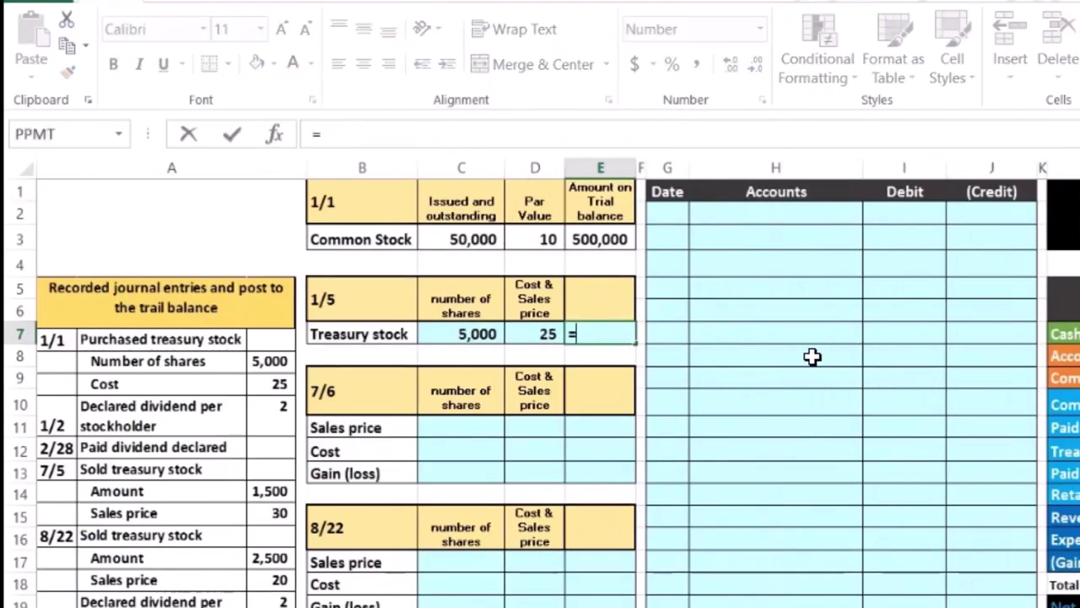
click(470, 333)
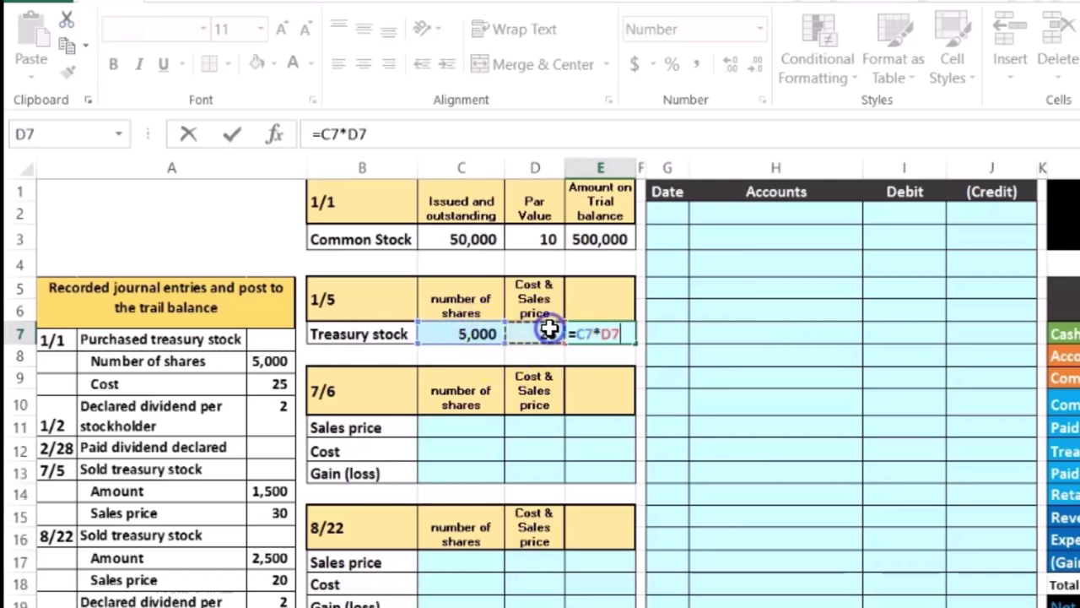
key(Return)
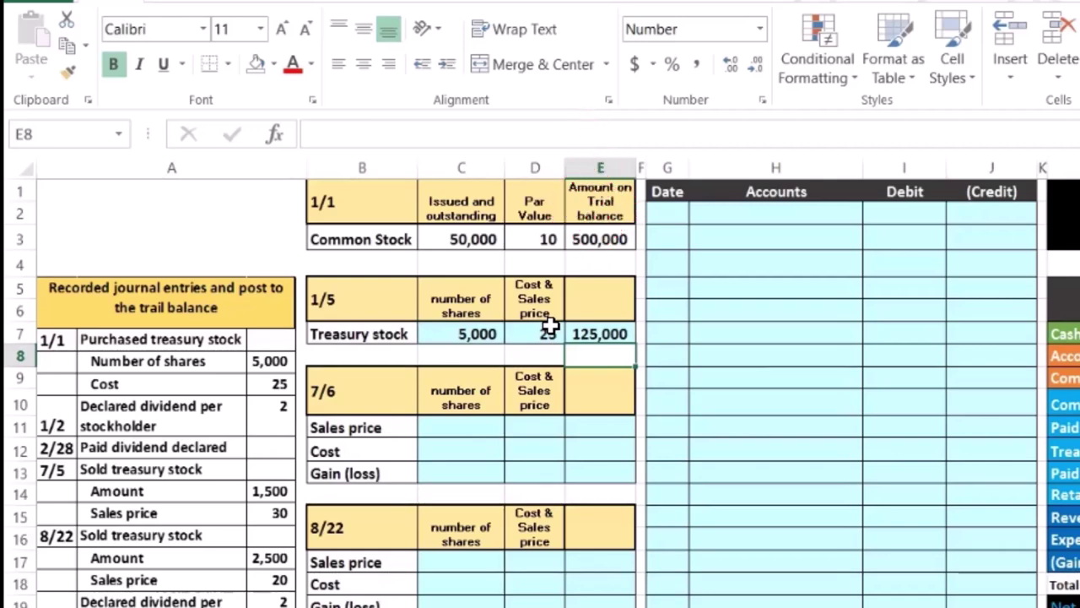
Examine the Cash account and its beginning balance in the trial balance.
click(735, 295)
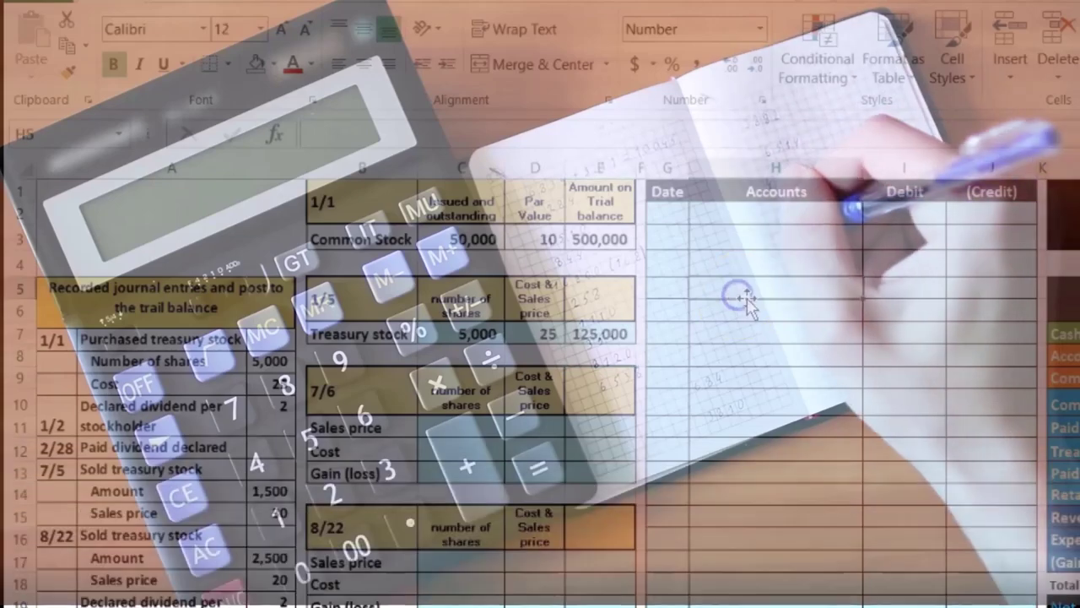
key(Right)
key(Right)
key(Right)
key(Right)
key(Right)
key(Right)
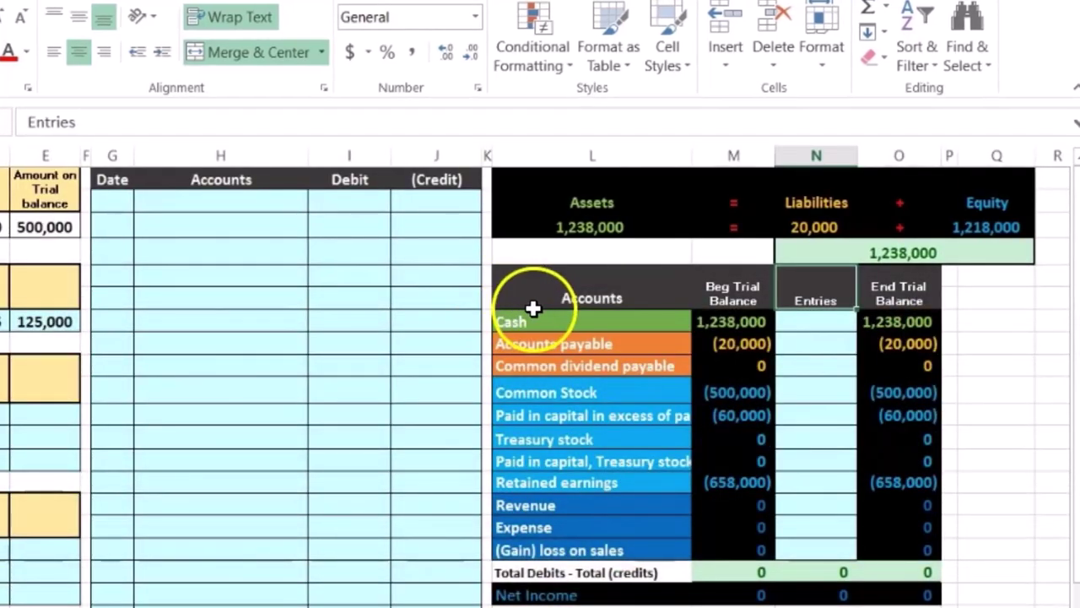
click(640, 318)
drag(639, 317, 700, 333)
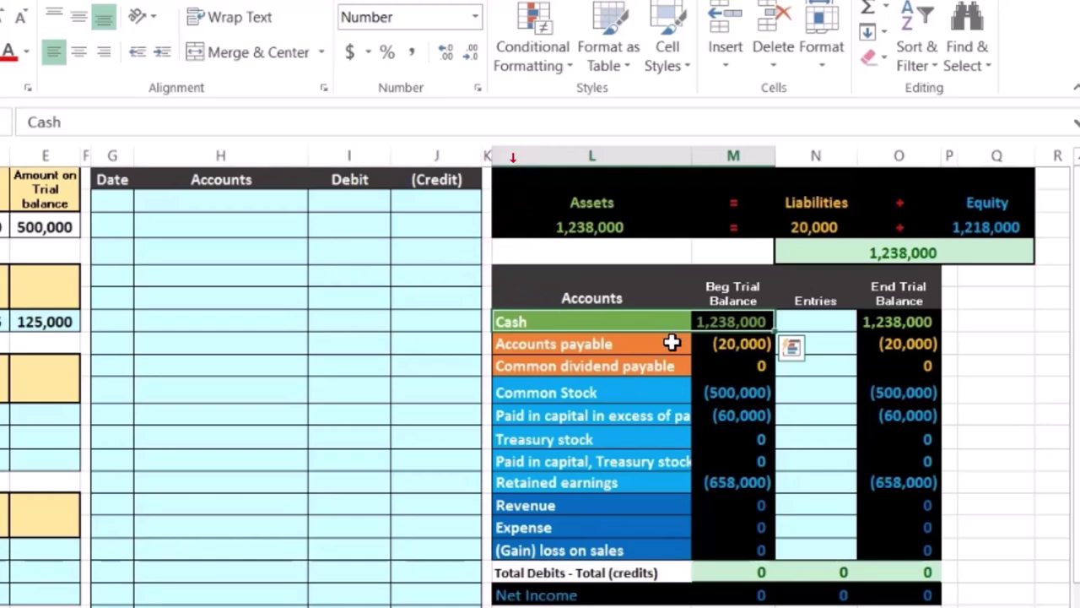
click(638, 319)
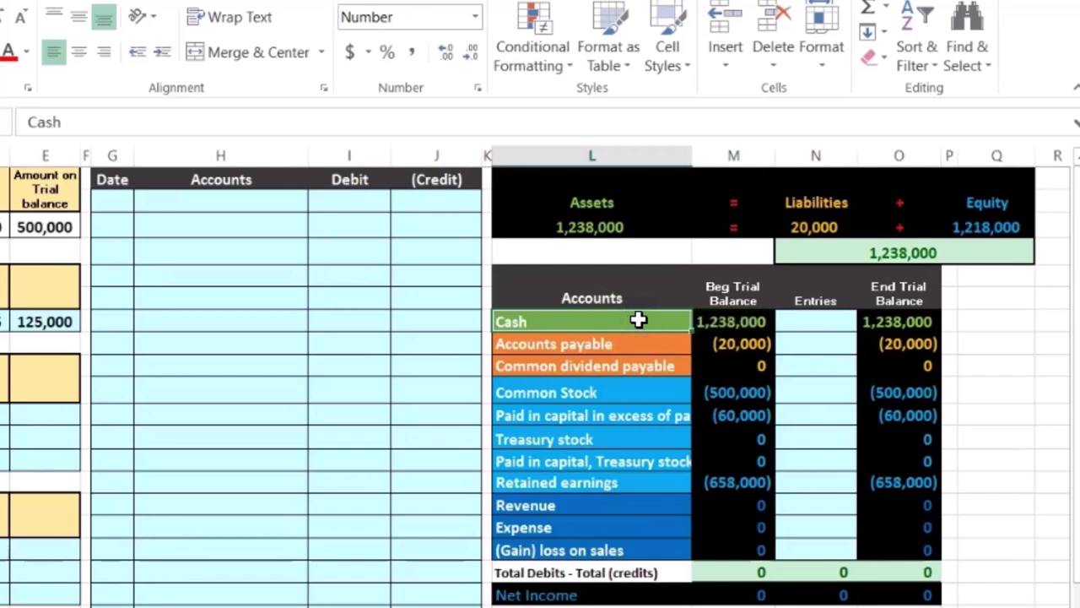
right_click(638, 319)
click(680, 313)
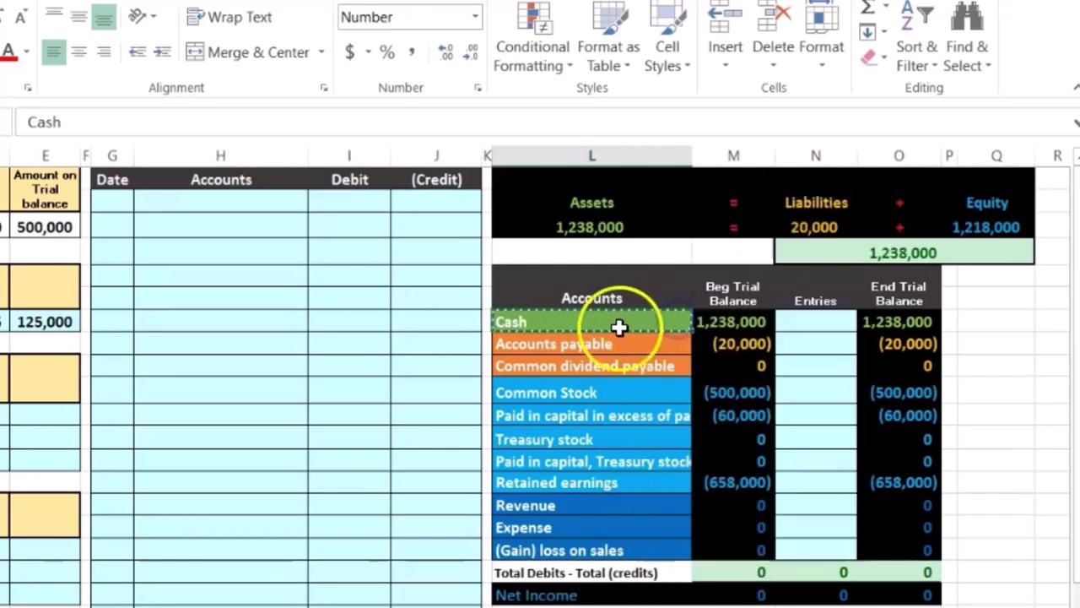
click(195, 226)
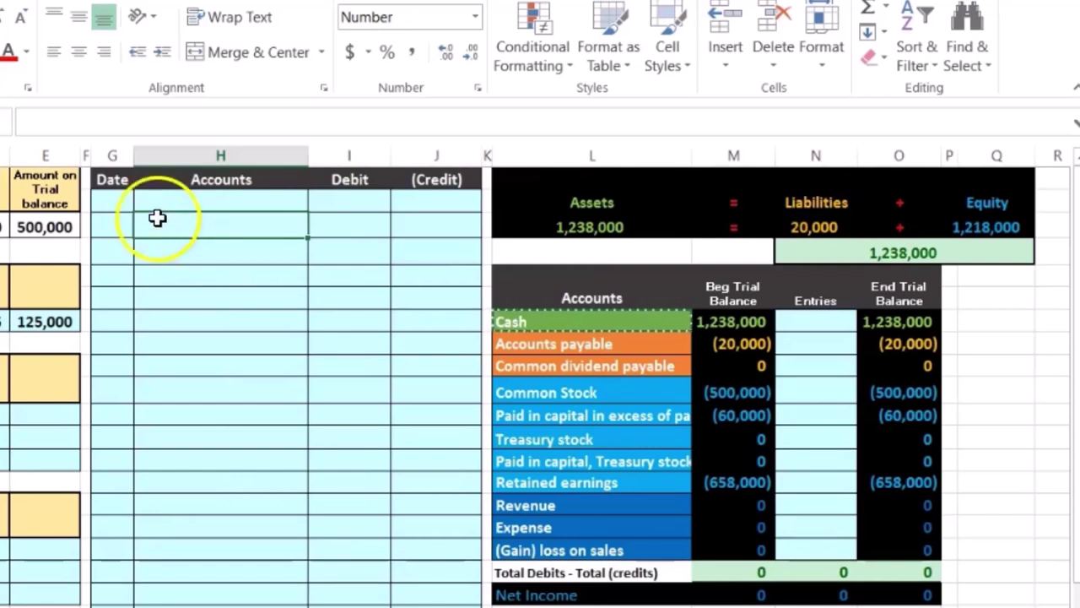
Enter the date 1/1 in the first row of the journal entry table and select account cell H3.
click(124, 203)
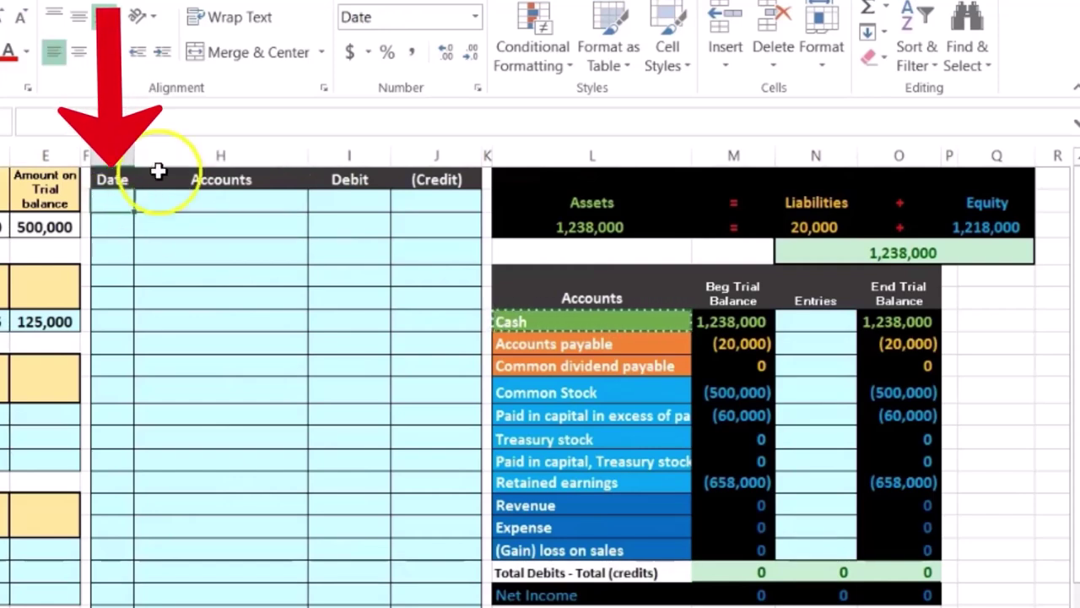
text(1/1)
key(Return)
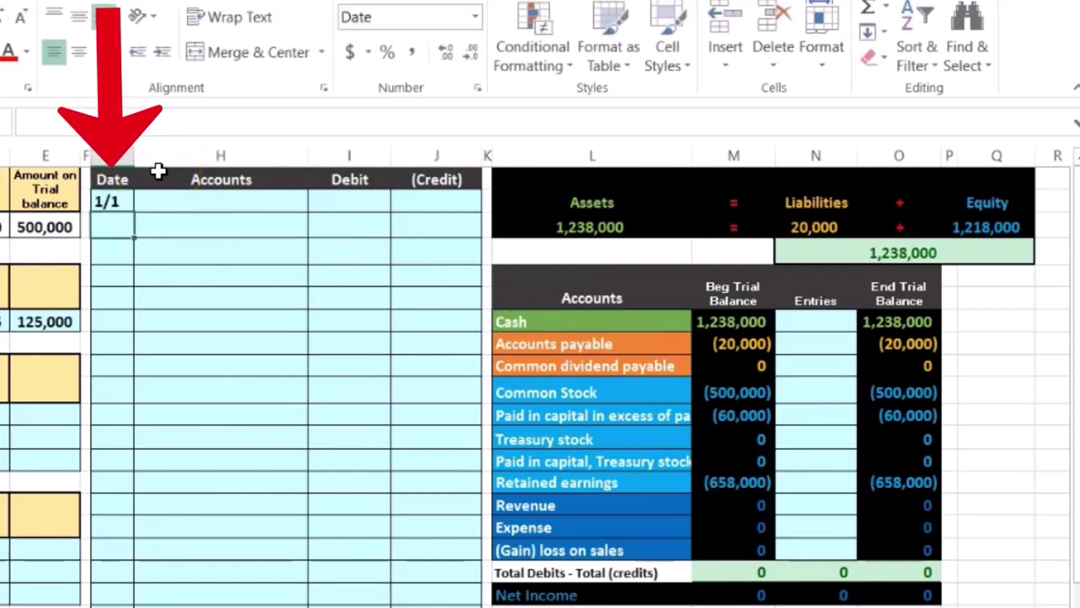
click(185, 227)
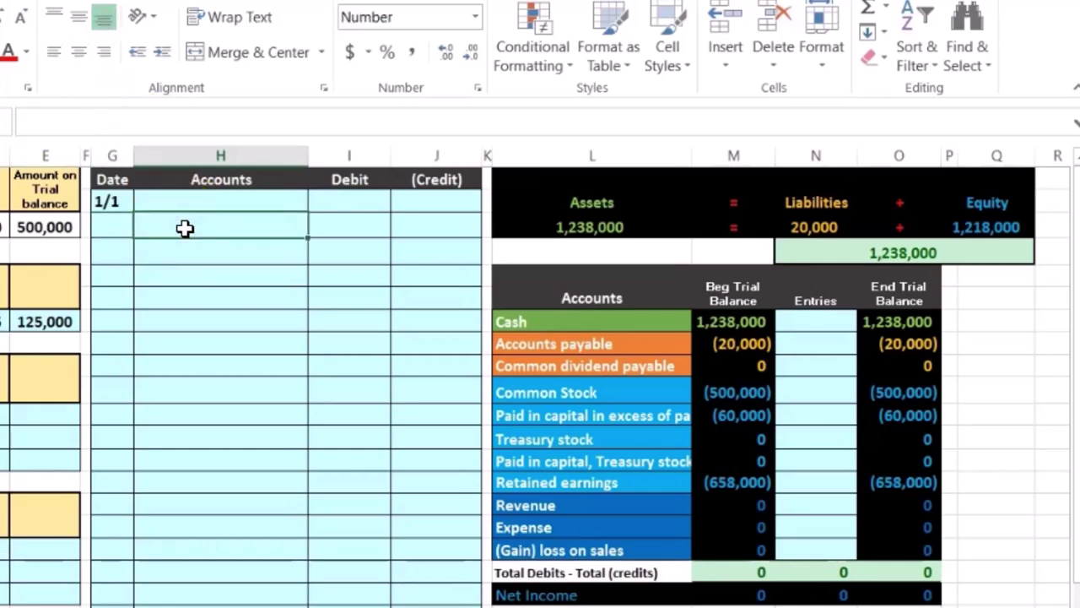
Copy the Cash account name from the trial balance and paste it as values into H3 of the journal entry table.
right_click(181, 221)
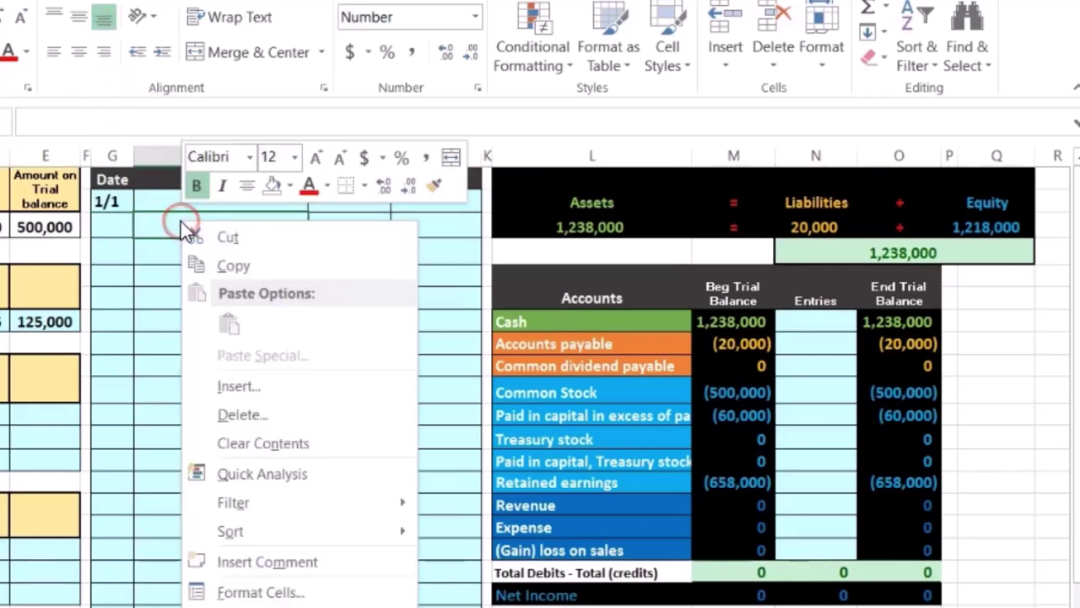
click(121, 228)
click(559, 321)
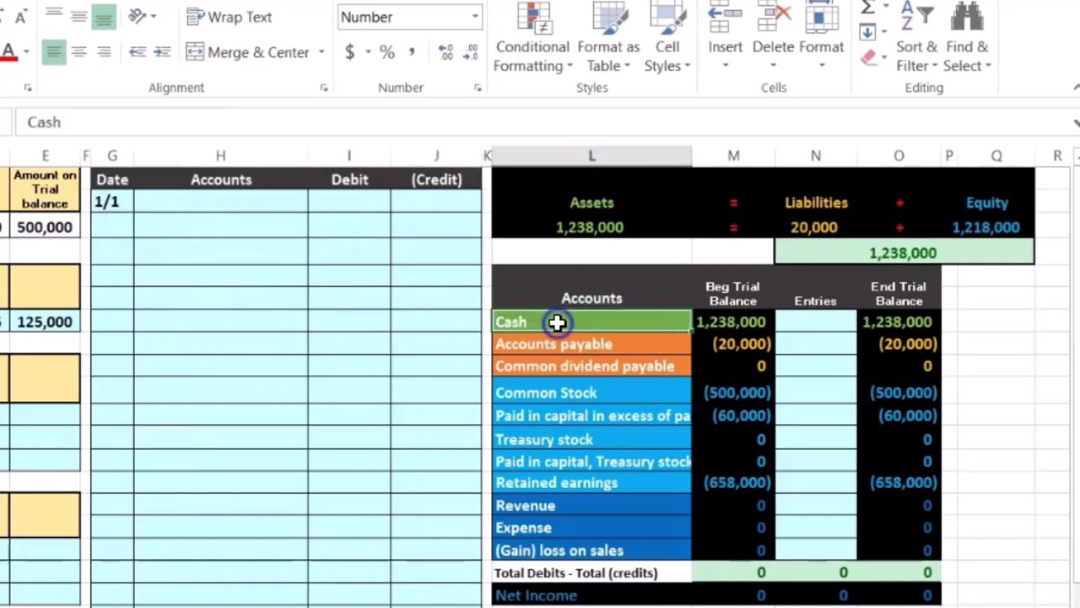
right_click(558, 321)
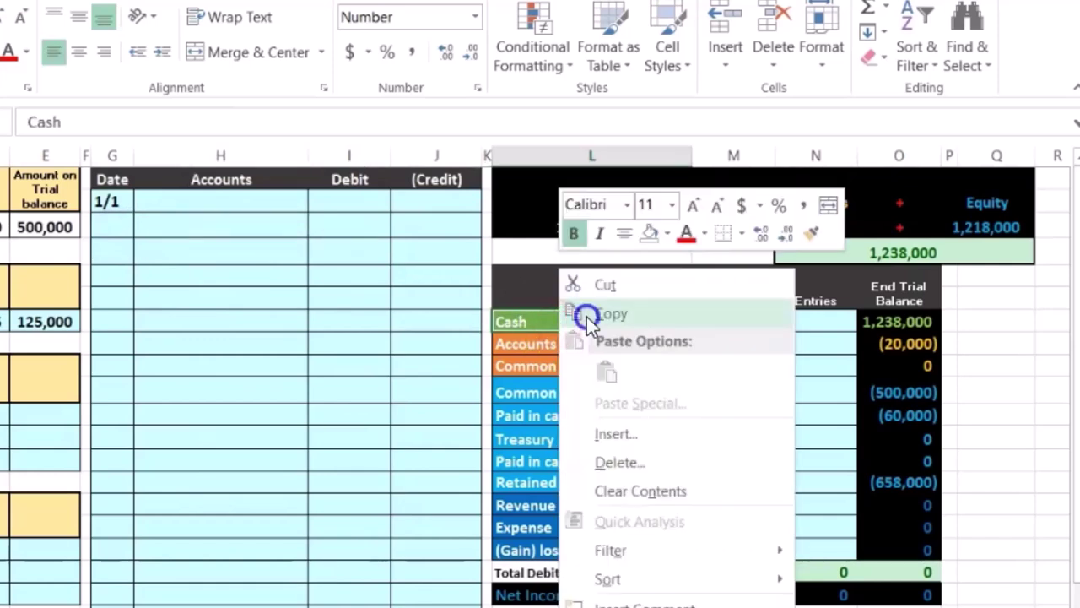
click(587, 316)
click(212, 203)
click(204, 225)
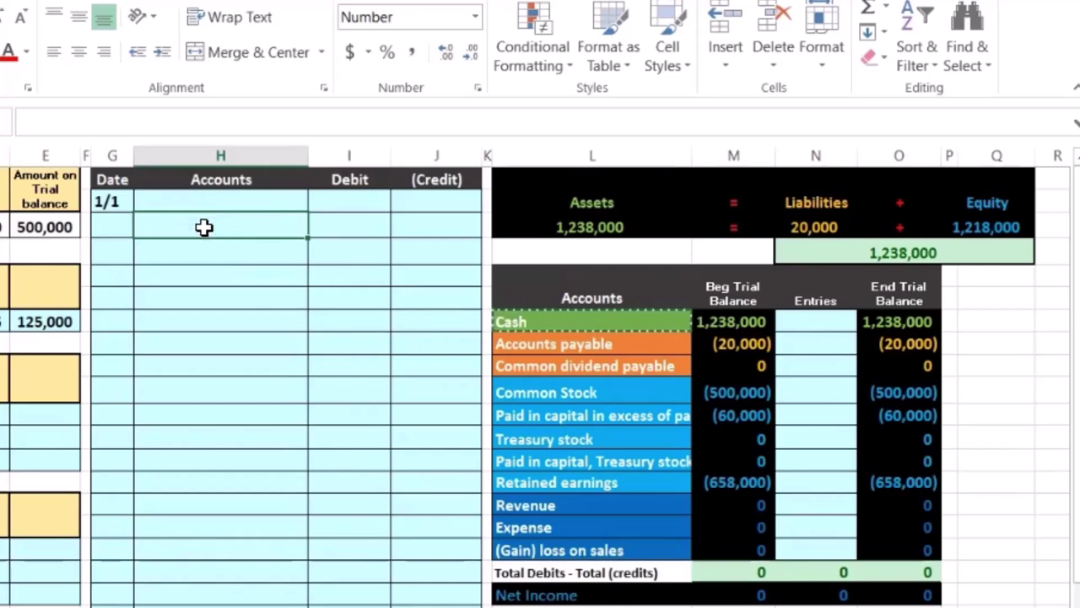
right_click(204, 226)
click(287, 333)
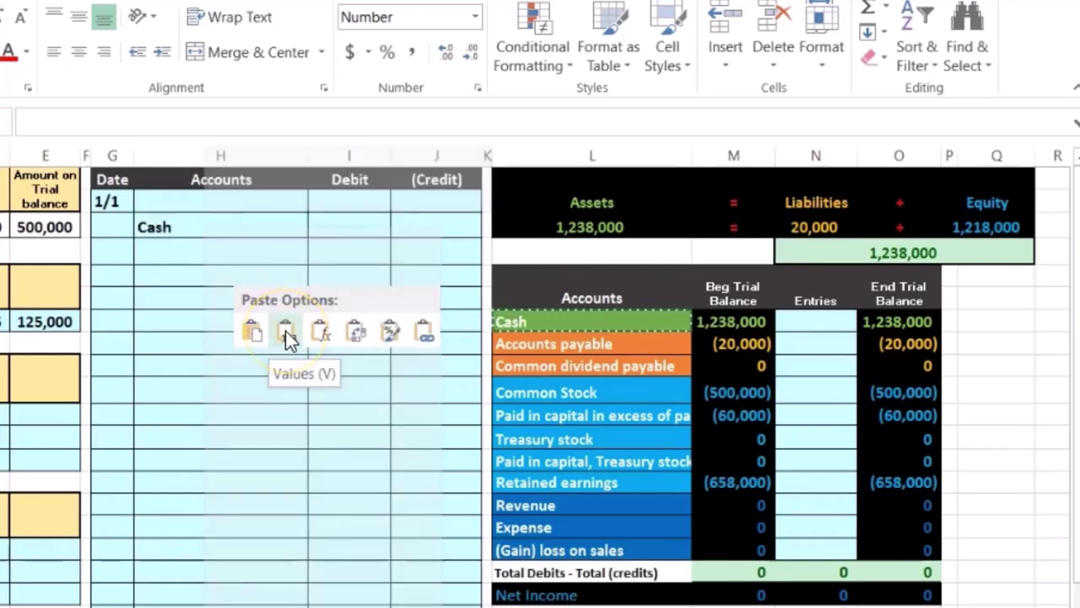
Enter a credit of -125000 for Cash in J3 and a debit of 125000 in I2 of the 1/1 journal entry.
click(429, 229)
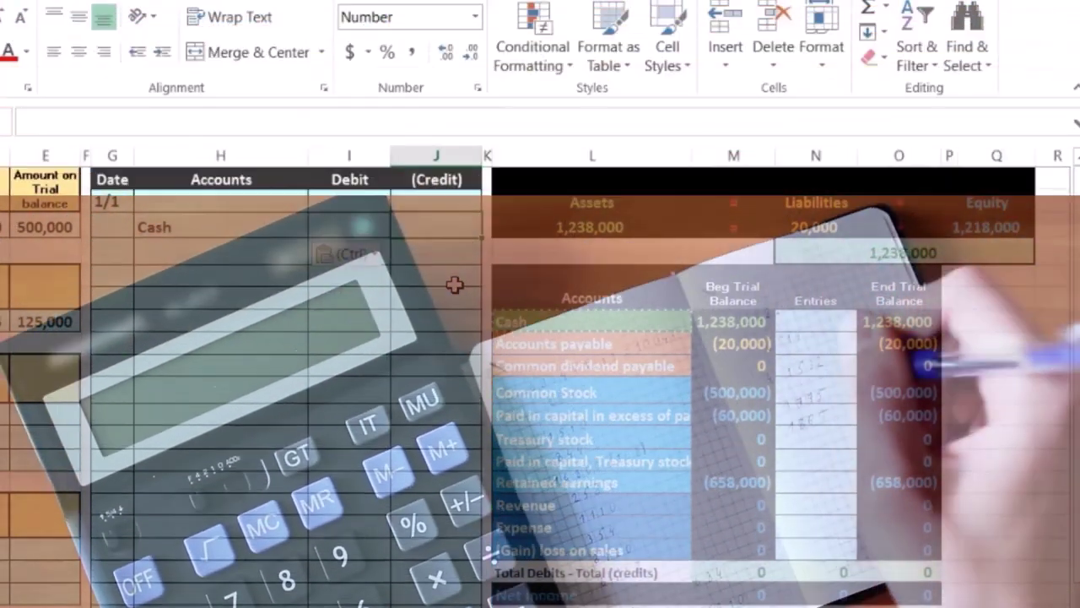
text(-)
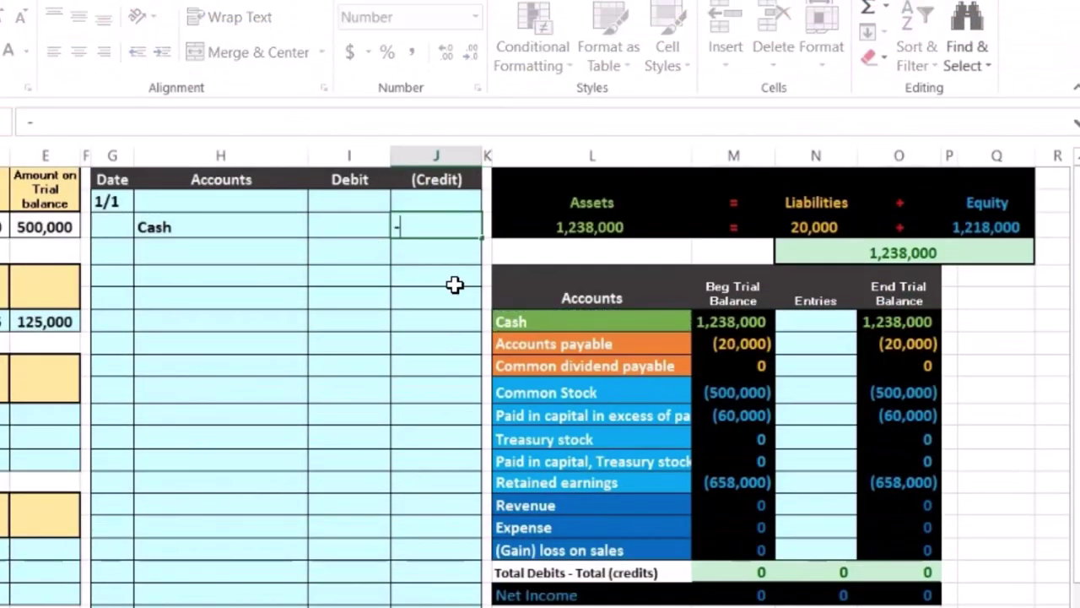
text(12500)
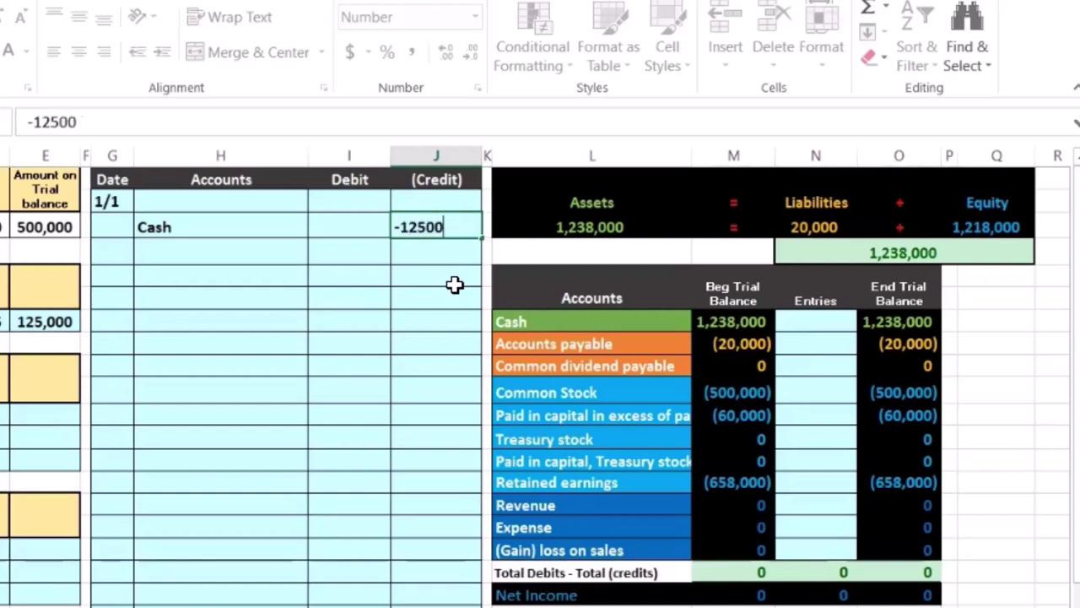
text(0)
key(Return)
key(Left)
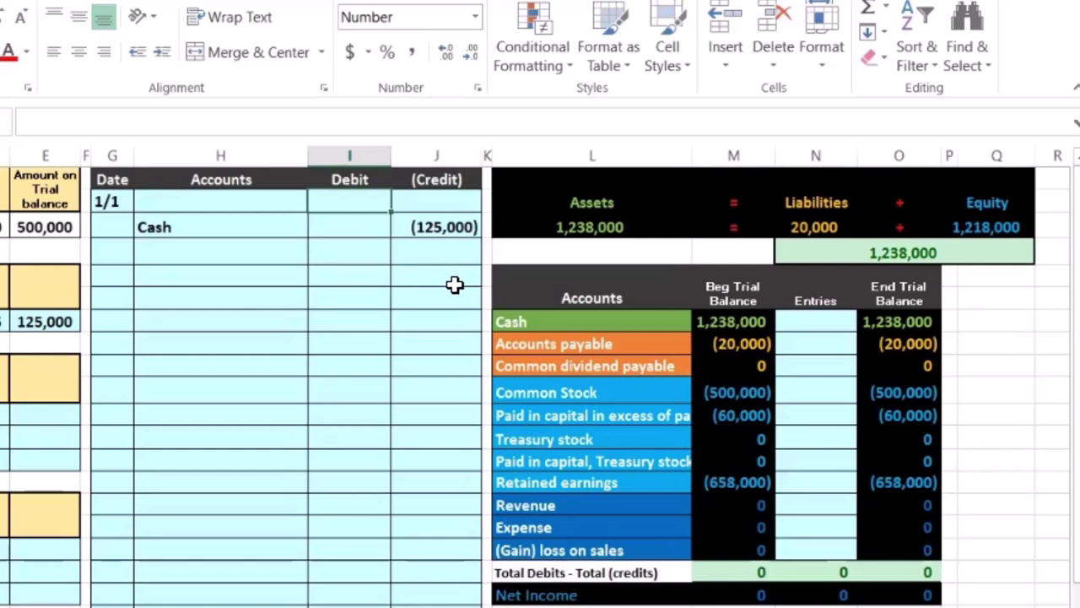
text(1250)
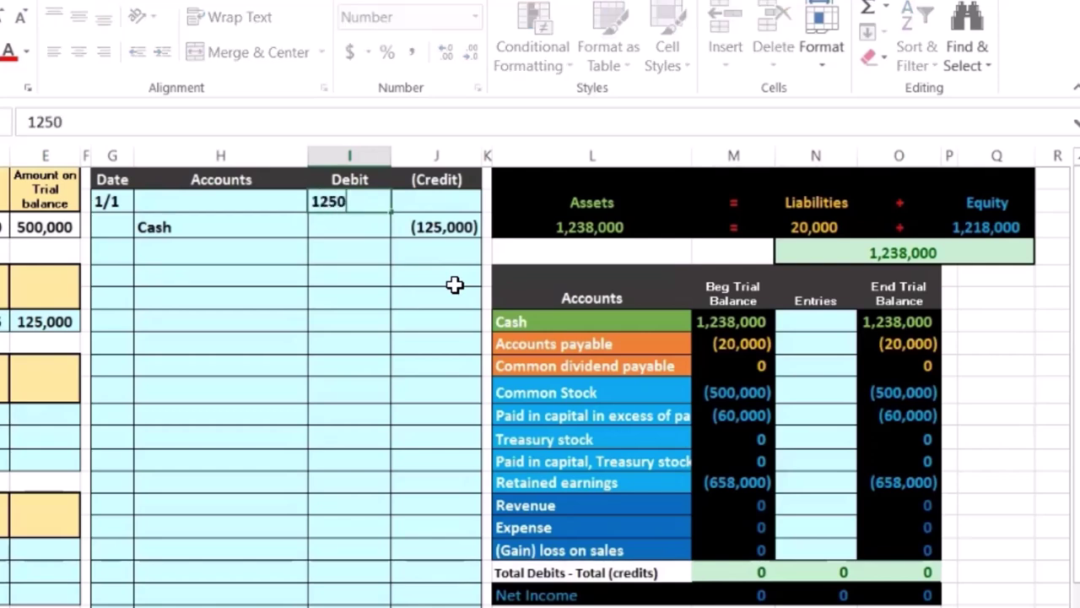
key(Left)
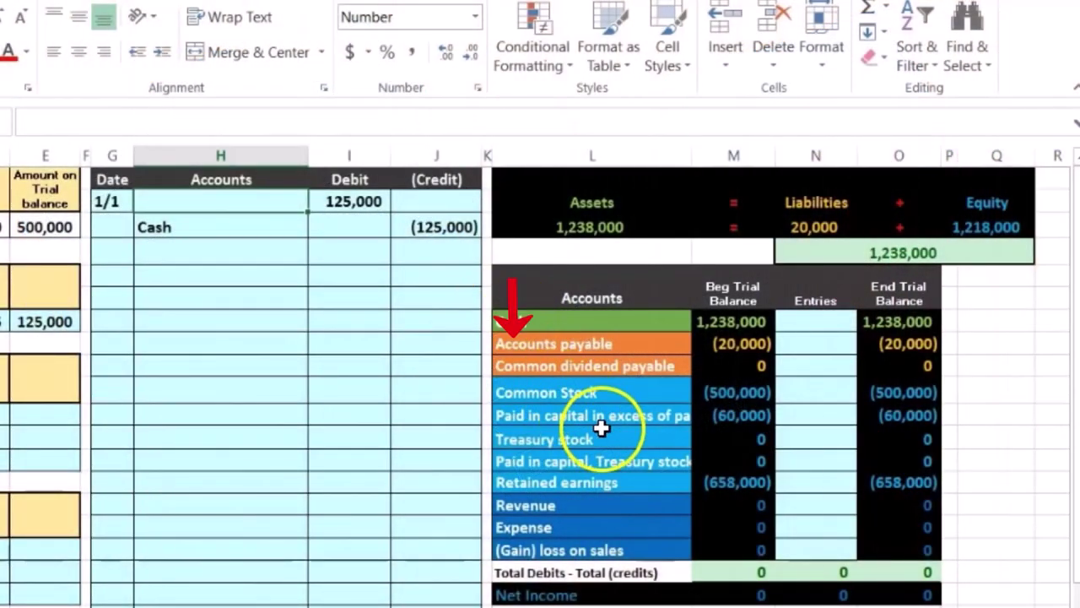
Copy the Treasury stock account name from the trial balance and paste it as values into H2 of the journal entry.
click(599, 432)
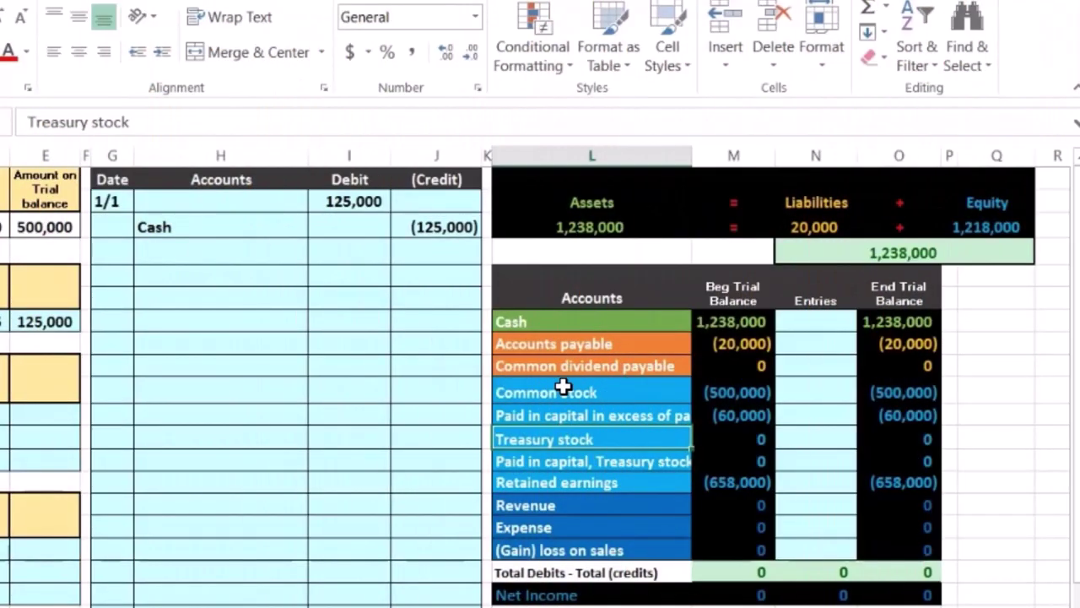
right_click(621, 439)
click(705, 23)
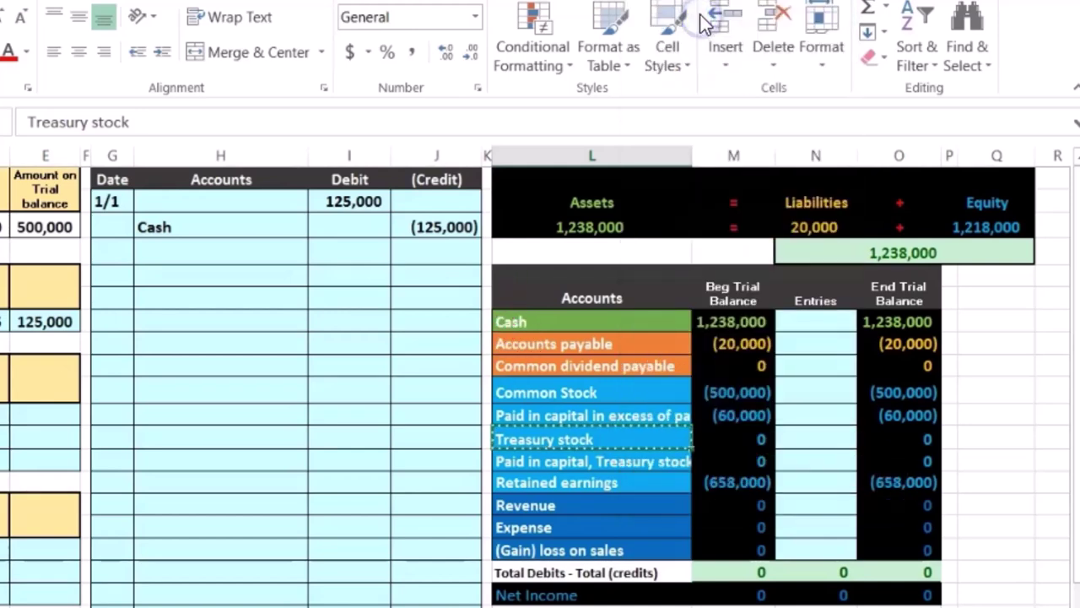
click(215, 203)
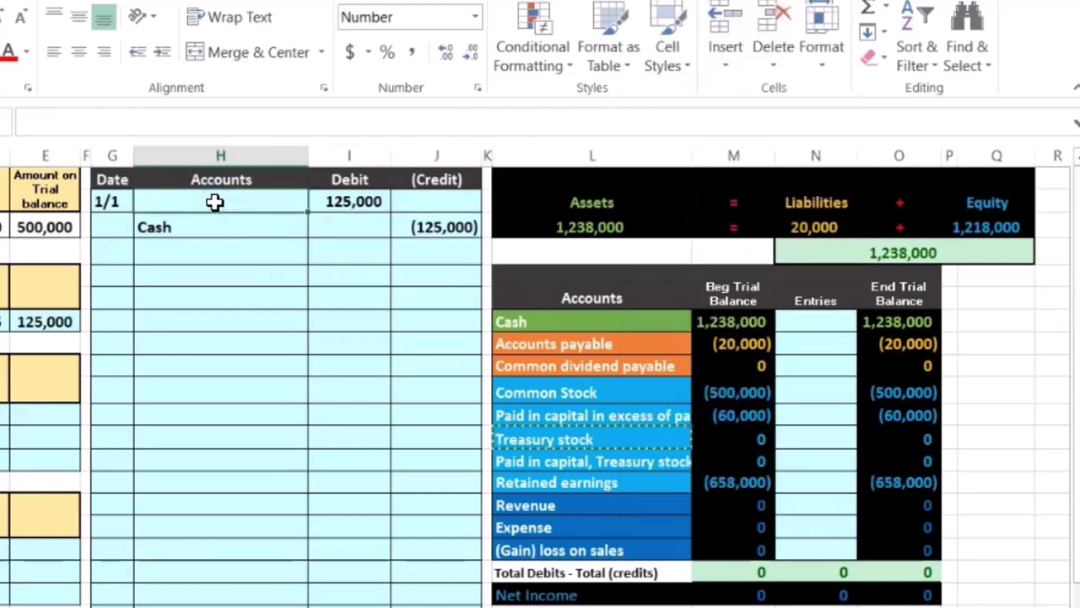
right_click(215, 202)
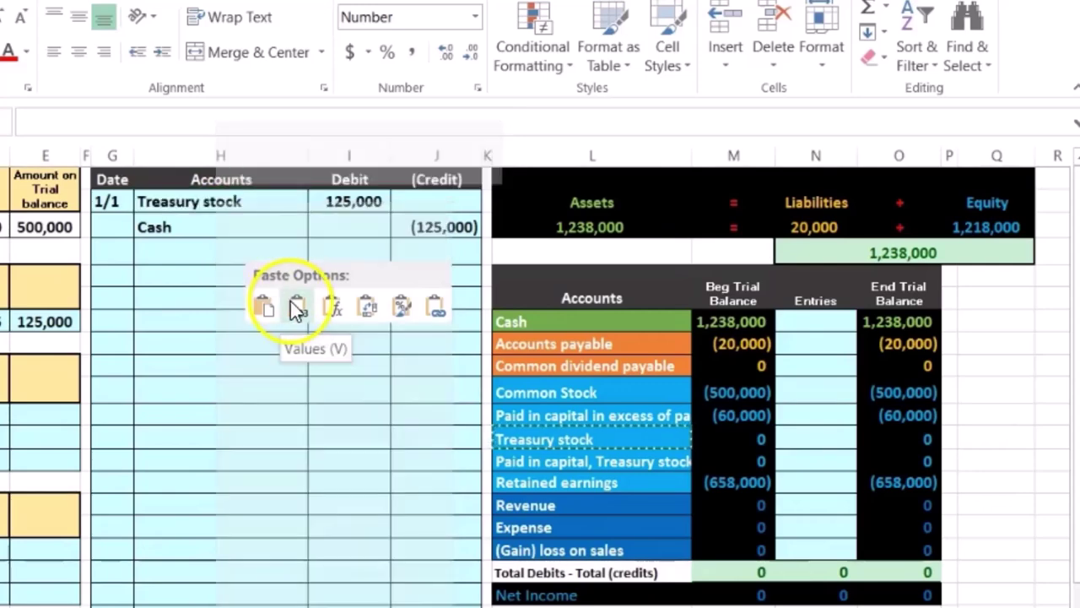
click(291, 301)
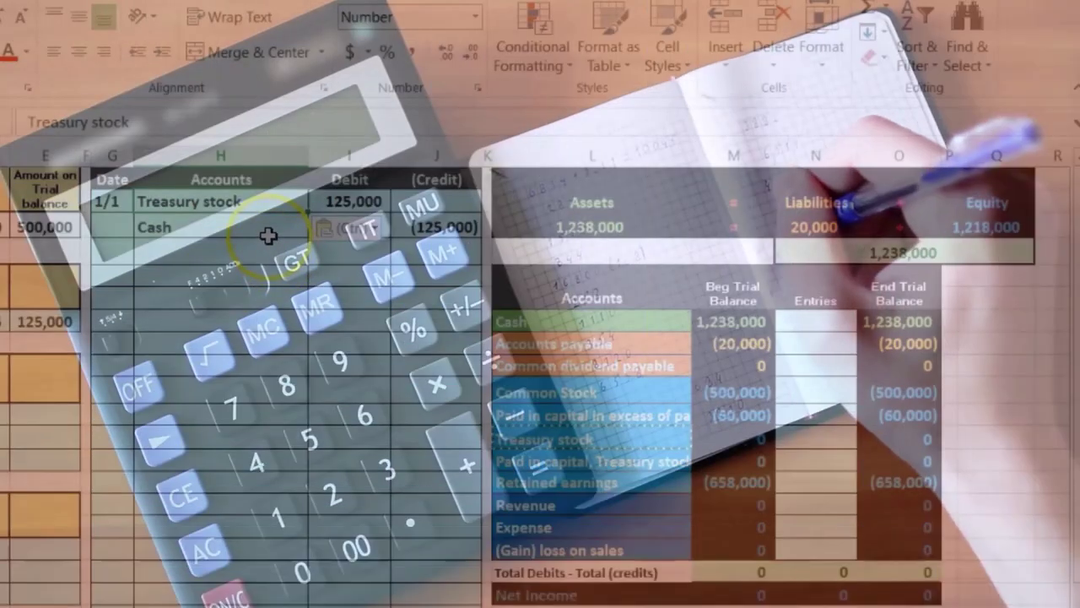
click(268, 239)
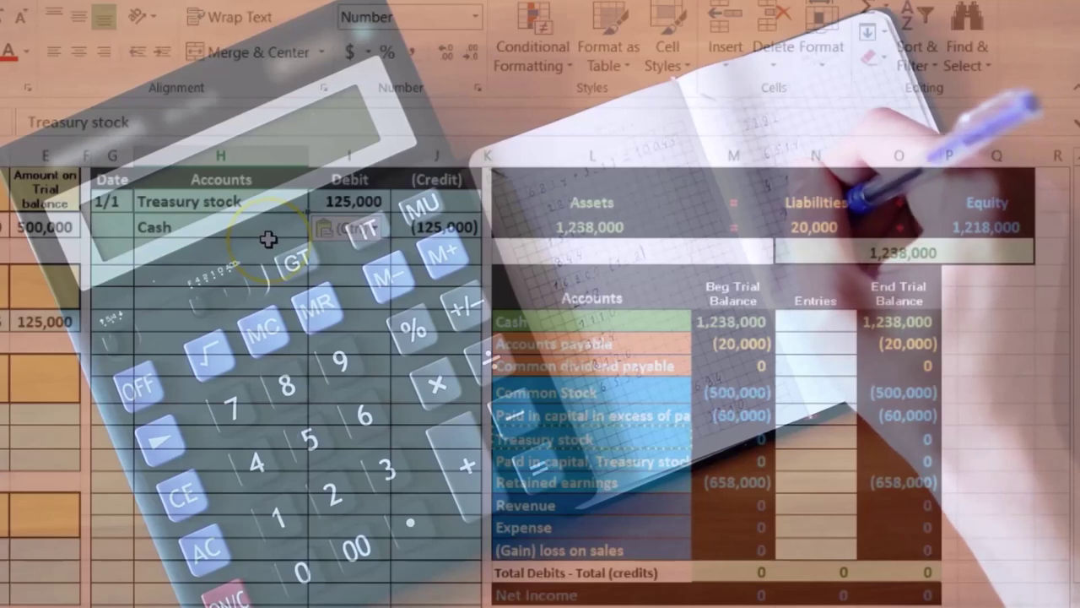
Post the treasury stock debit to the trial balance Entries cell N12 with the formula =I2 and check its ending balance.
click(363, 284)
click(806, 329)
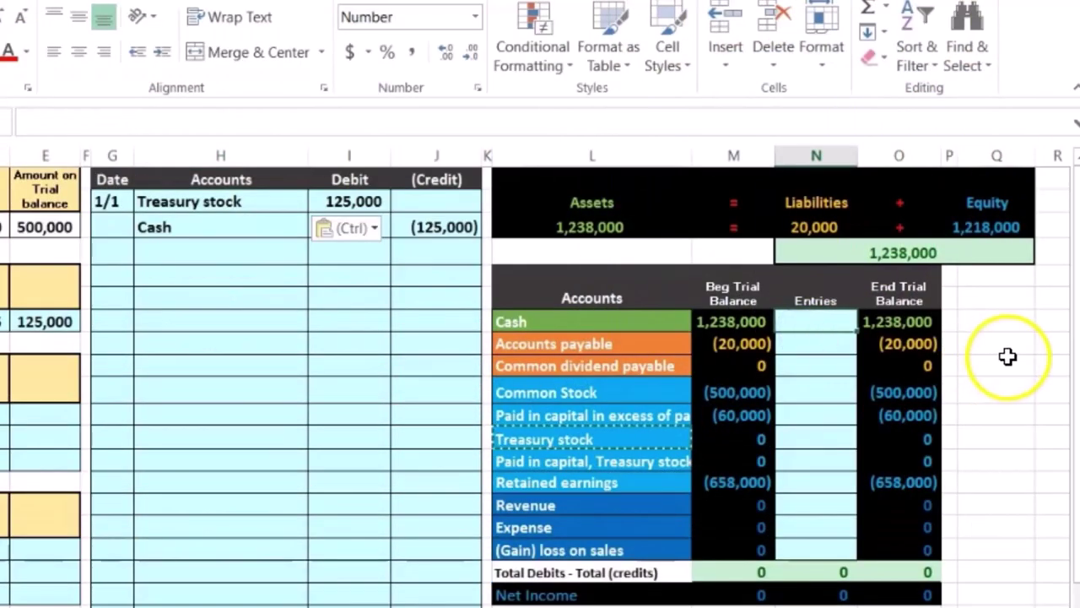
drag(258, 200, 318, 195)
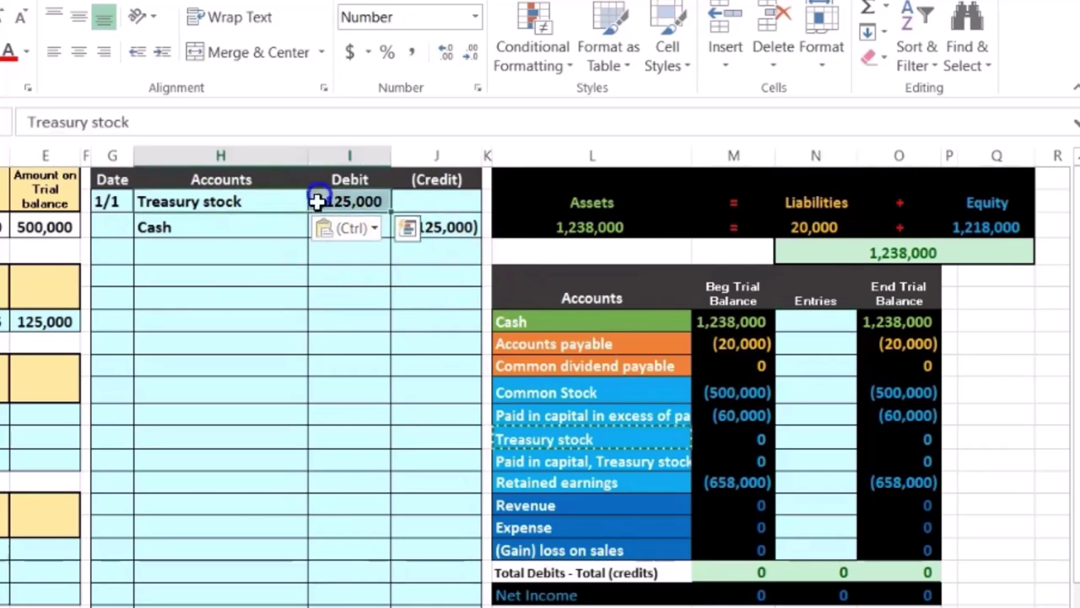
drag(552, 439, 724, 451)
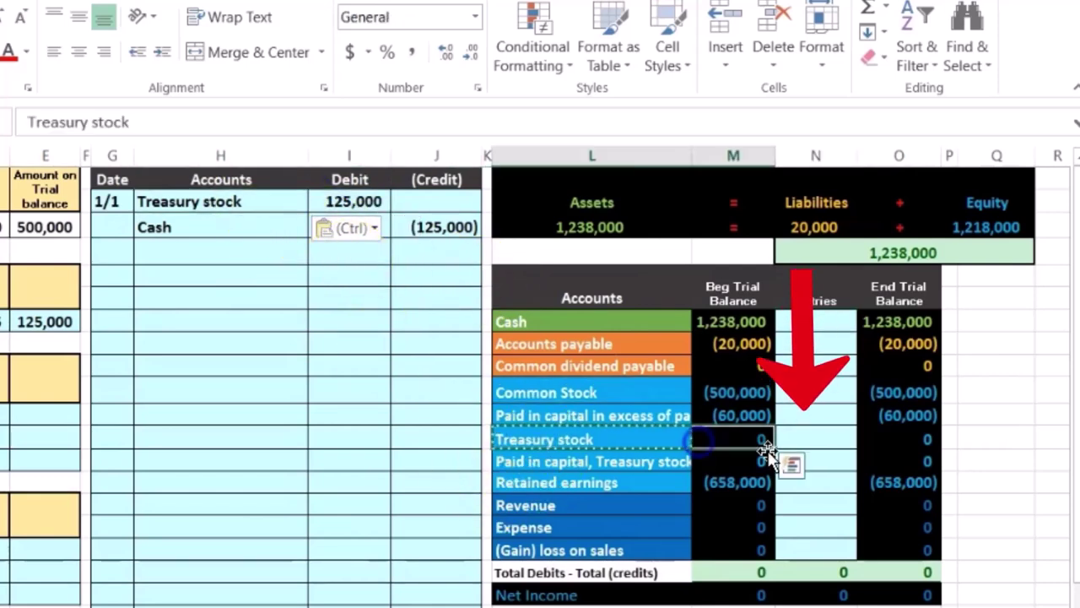
click(820, 439)
click(834, 478)
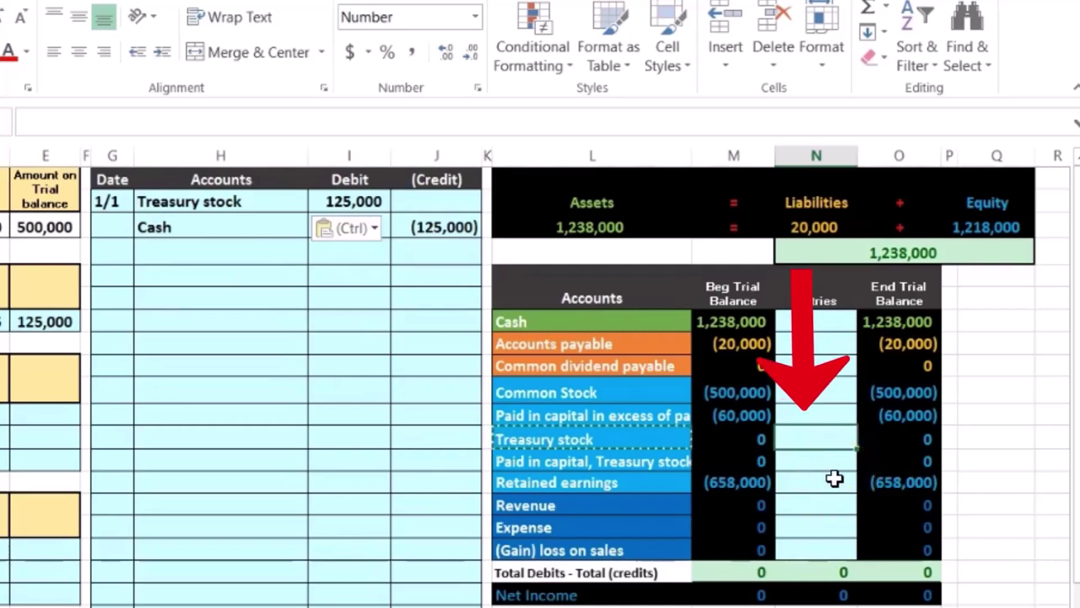
text(=)
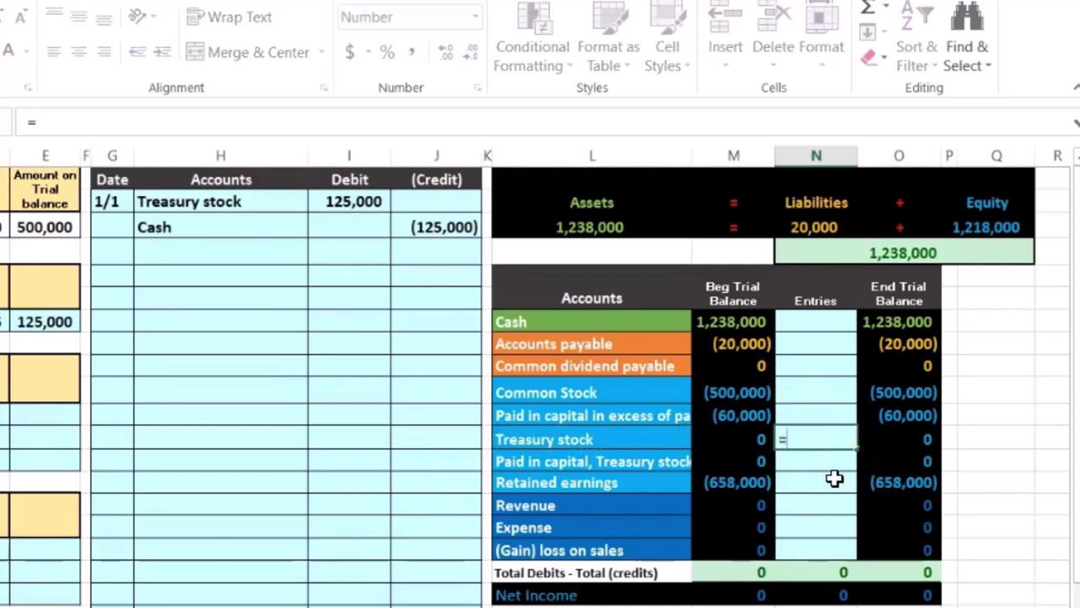
click(366, 207)
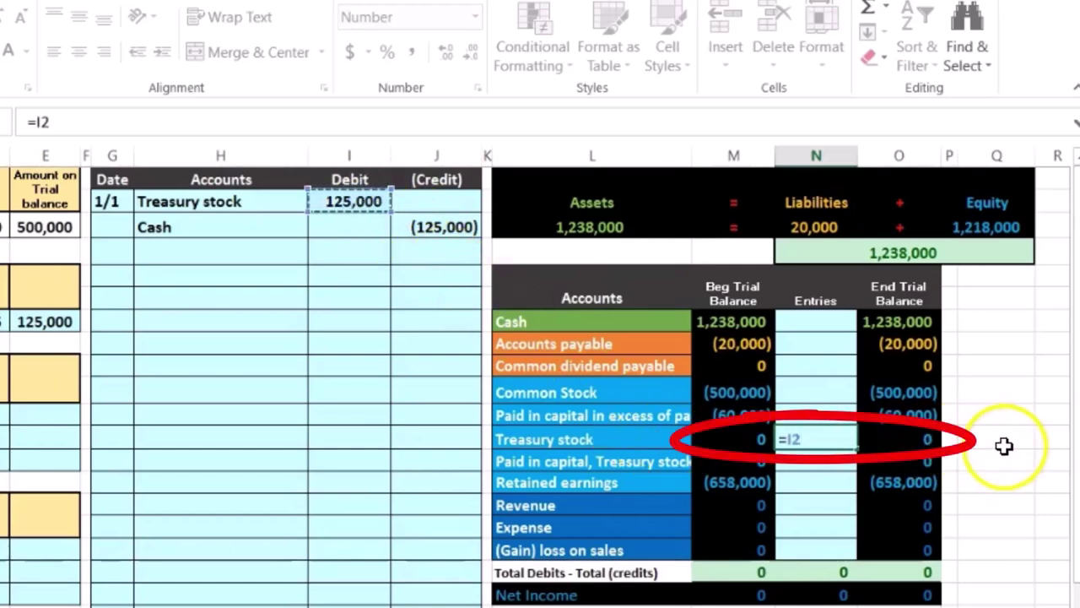
key(Return)
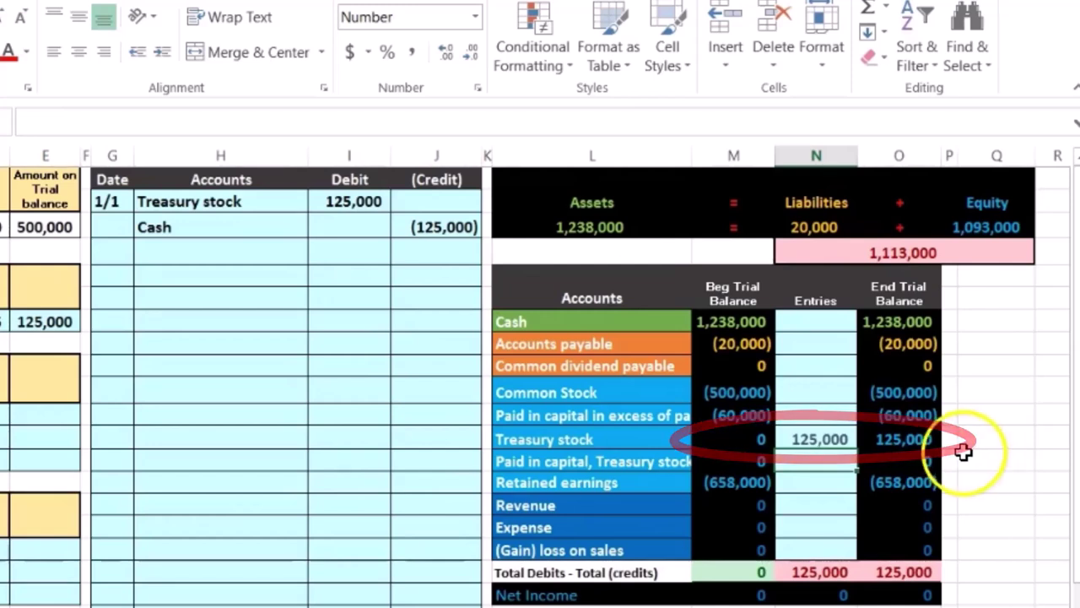
click(921, 441)
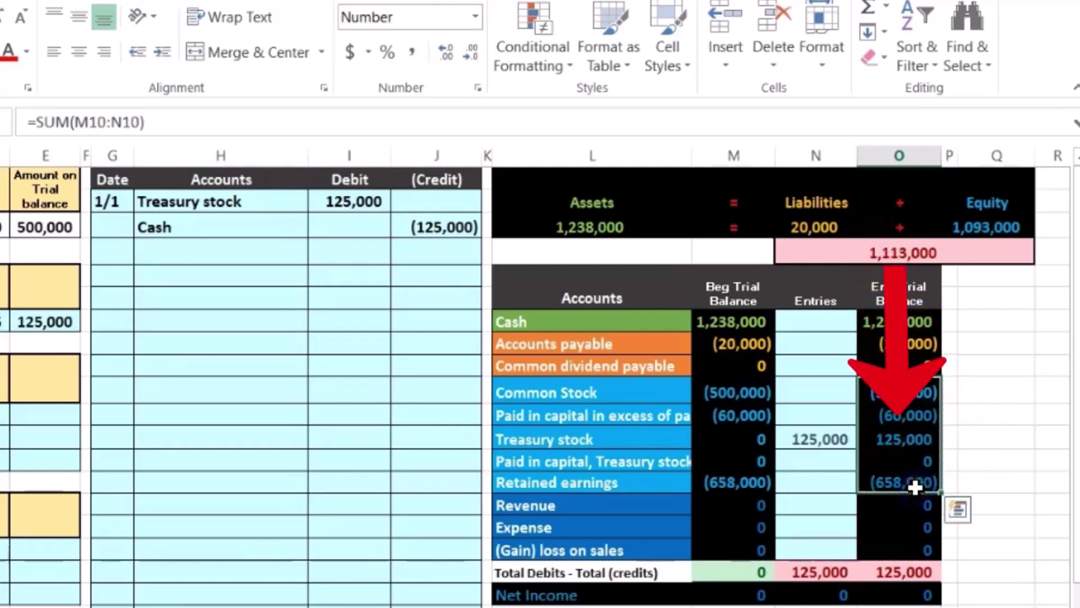
click(906, 440)
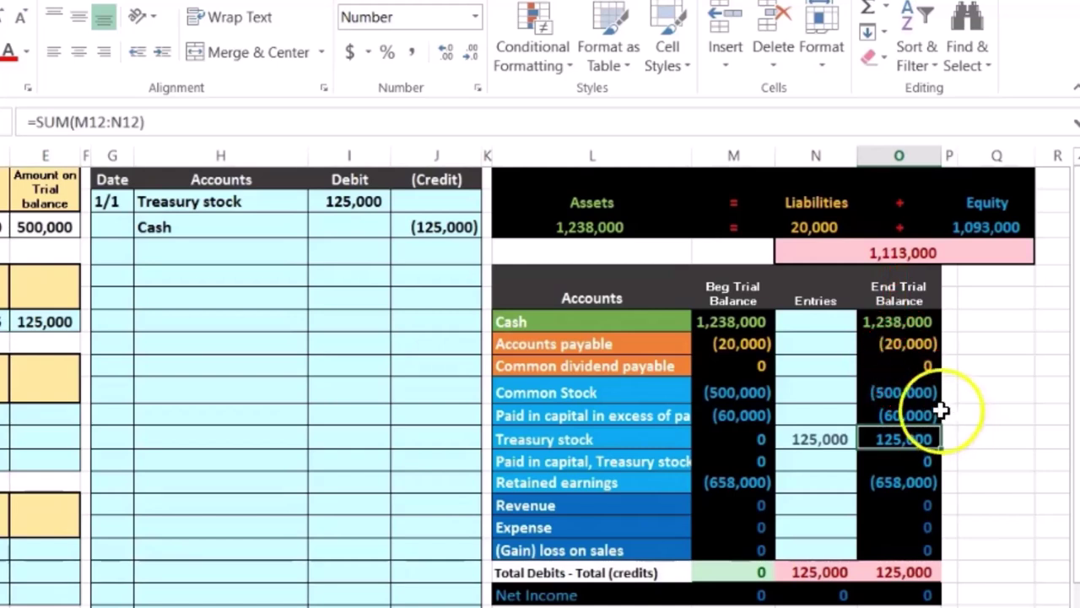
Post the cash credit to the trial balance Entries cell N7 with the formula =J3 and check the ending total.
click(831, 322)
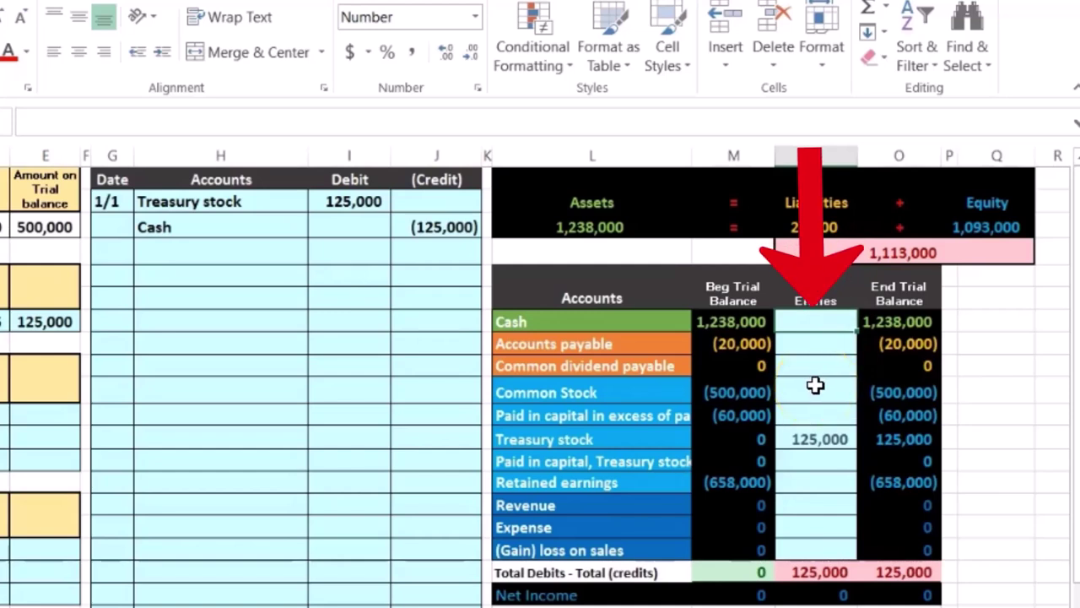
text(=)
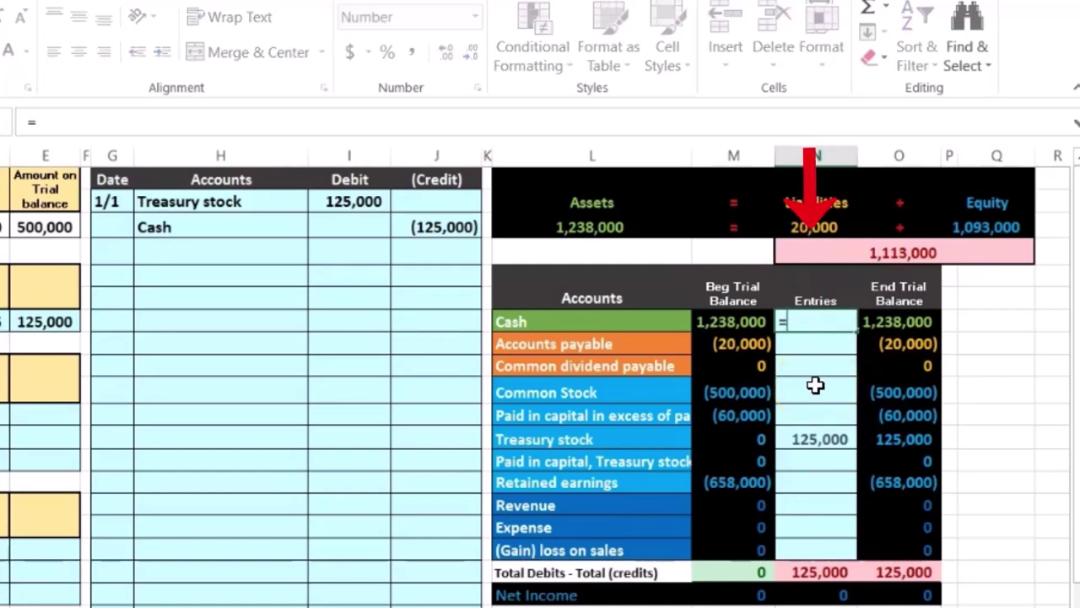
click(444, 224)
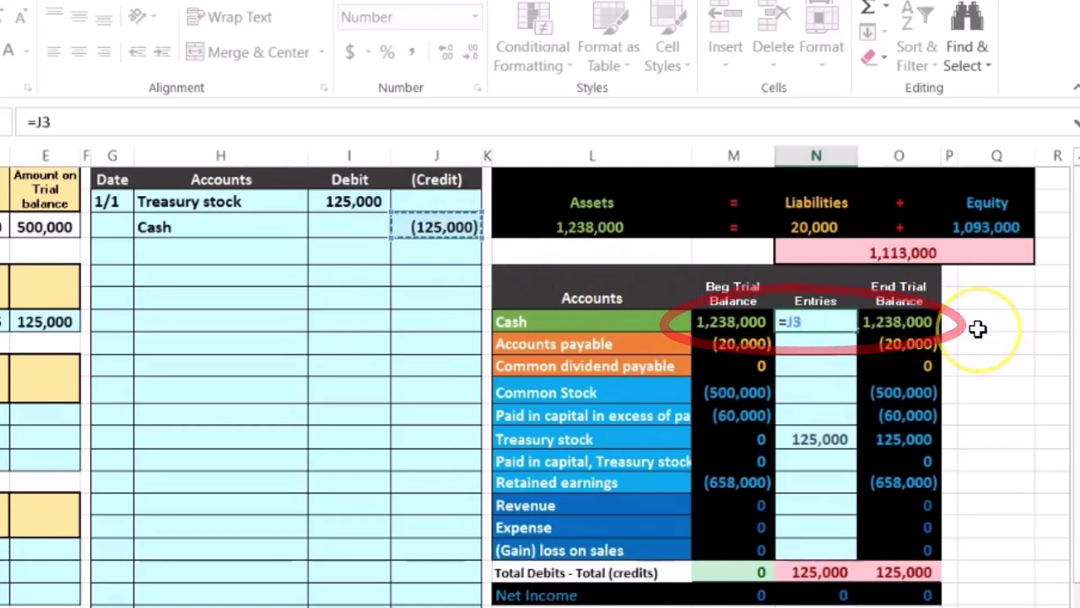
key(Return)
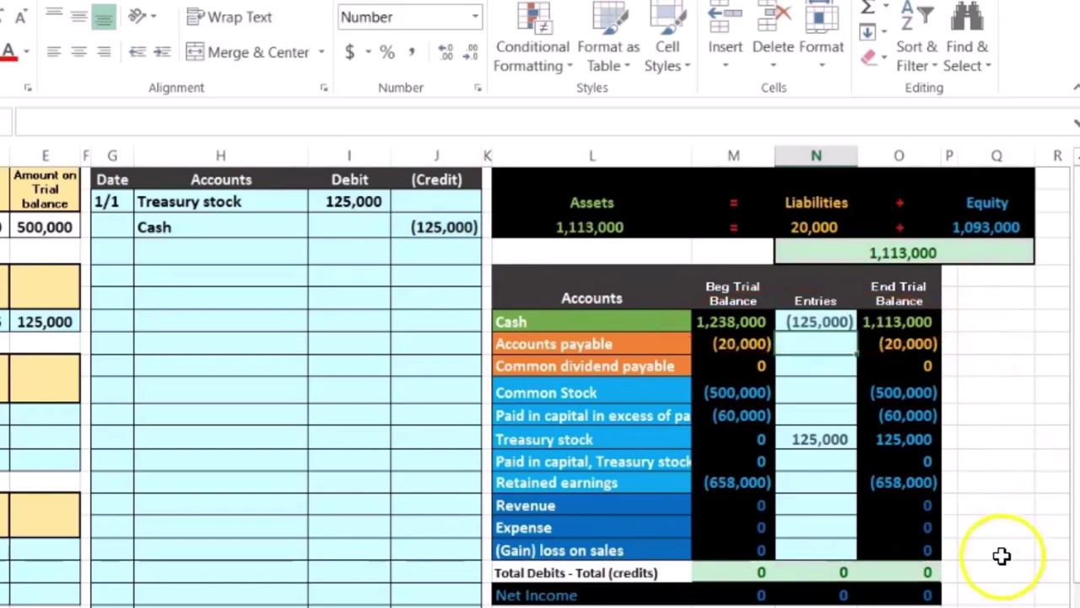
click(927, 571)
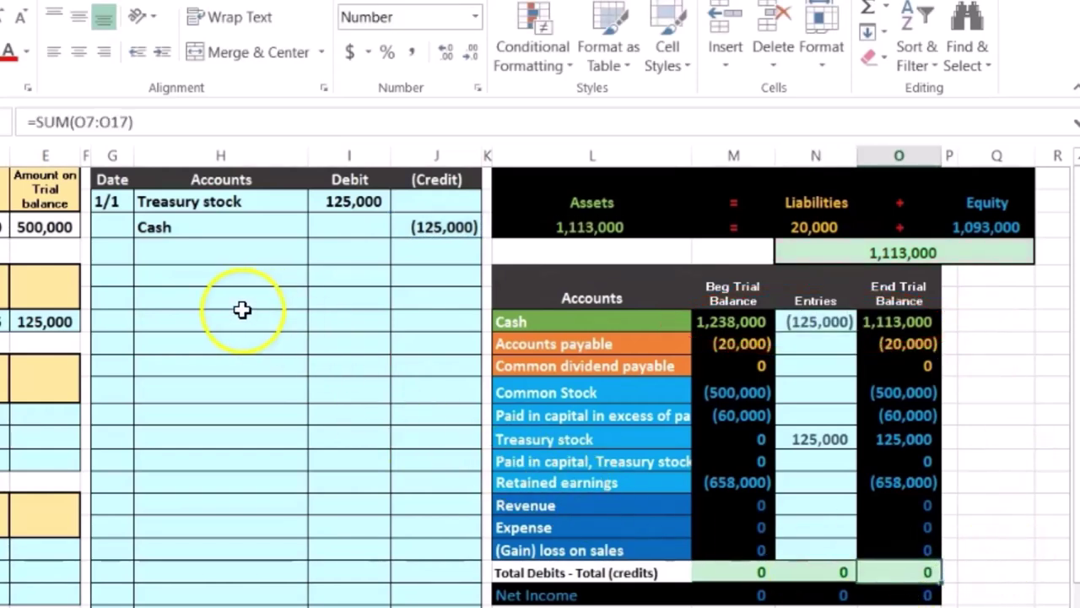
Review the 1/5 and 7/6 treasury stock tables alongside the posted entries and equity accounts in the trial balance.
click(203, 285)
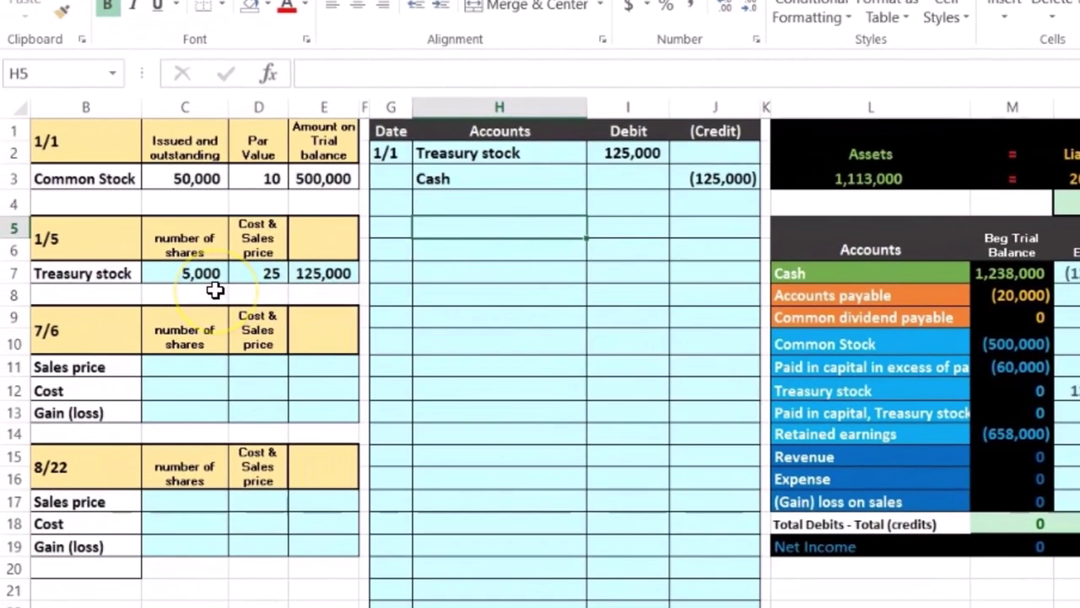
click(94, 319)
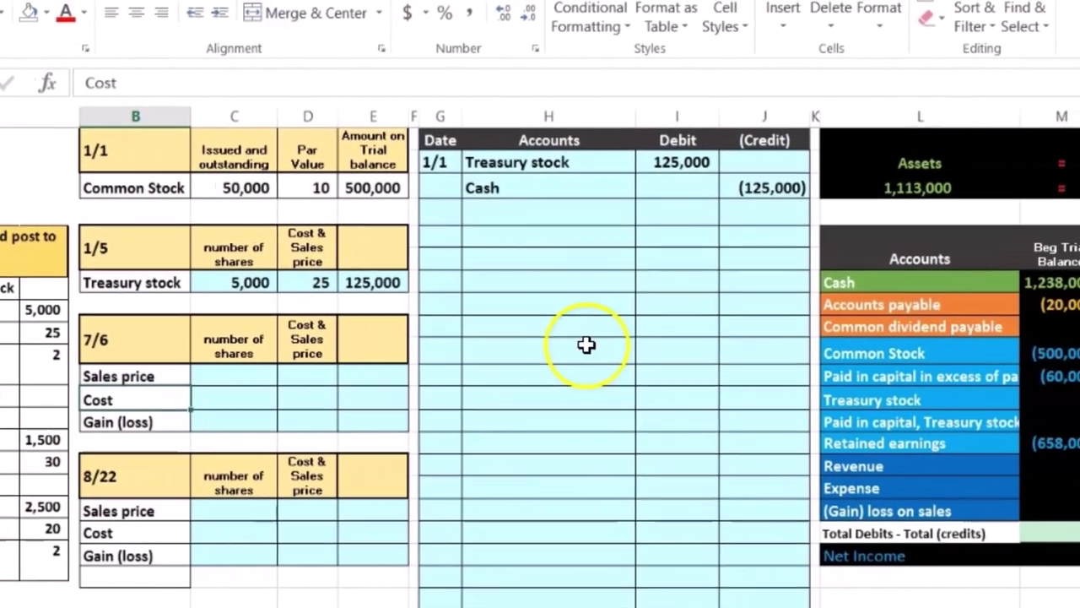
click(806, 336)
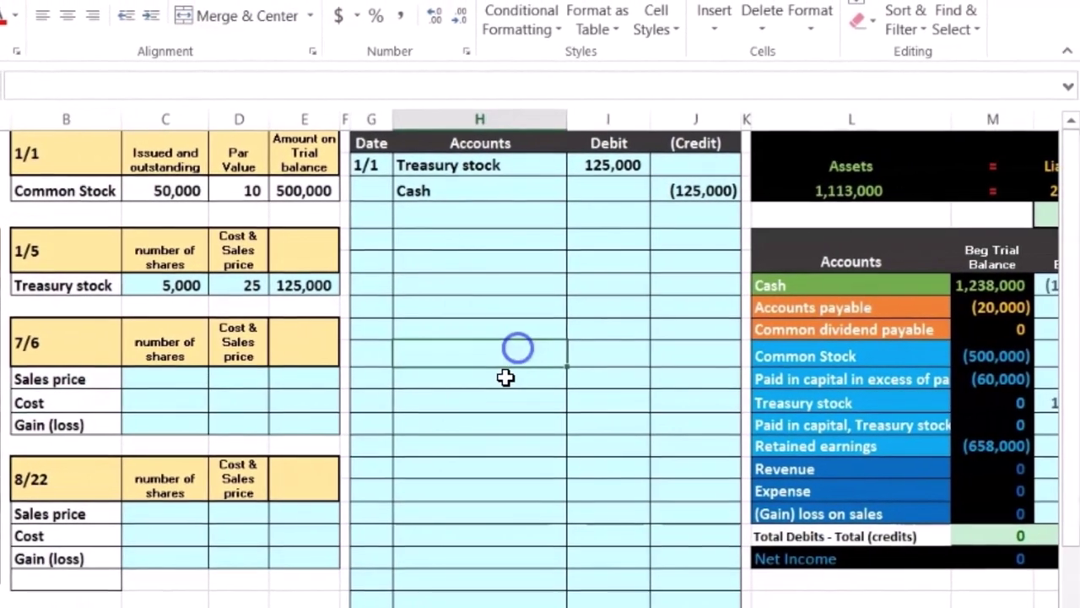
key(Right)
key(Right)
key(Right)
key(Right)
key(Right)
key(Right)
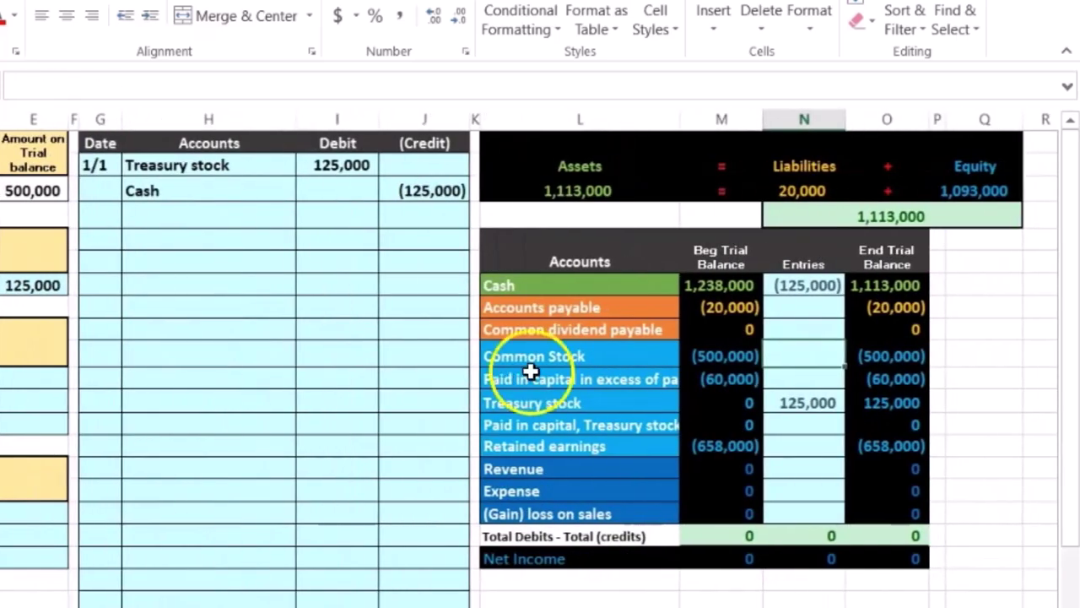
Check the Cash and Common dividend payable rows of the trial balance and date the second journal entry 1/2 in G5.
drag(570, 288, 718, 285)
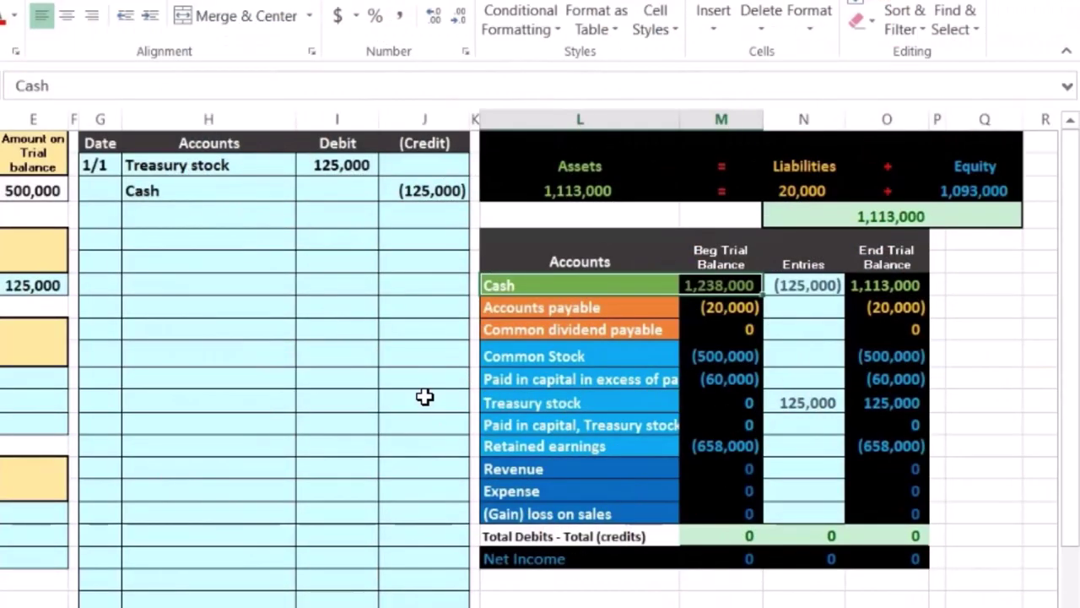
click(568, 330)
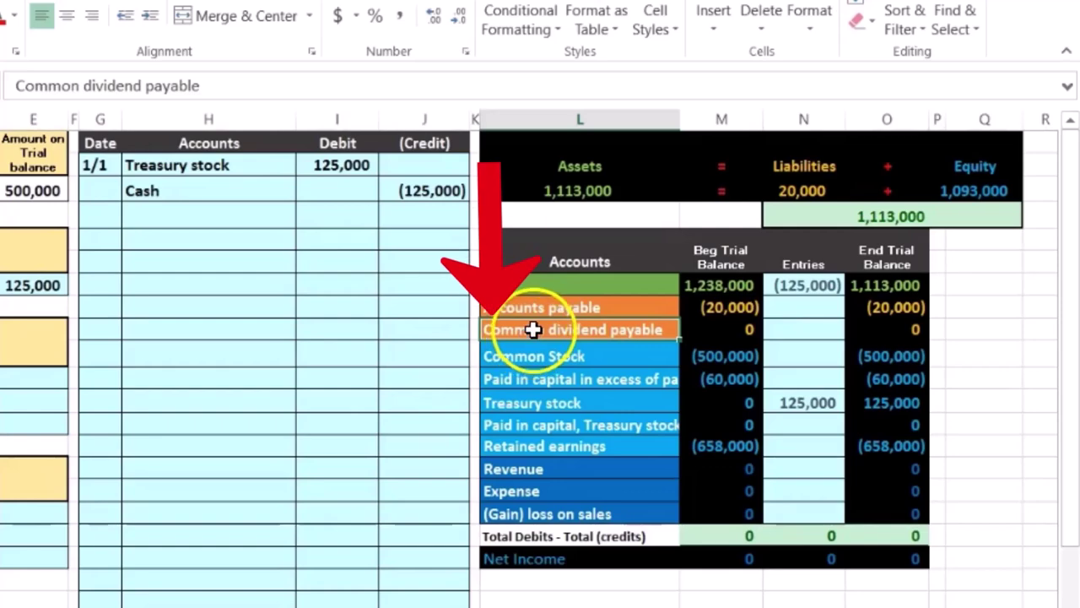
drag(540, 330, 847, 334)
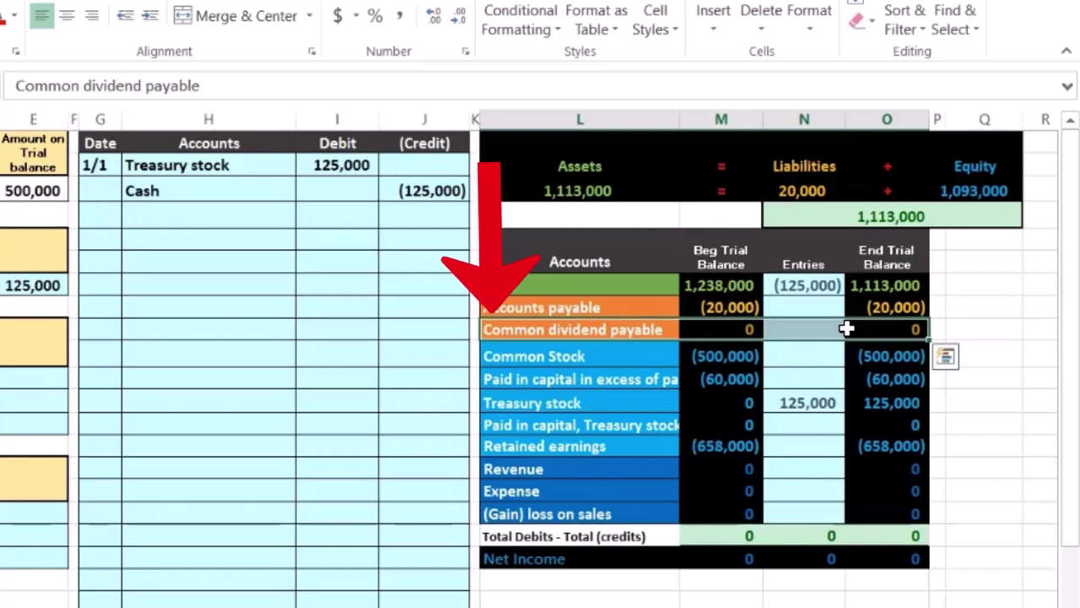
click(103, 239)
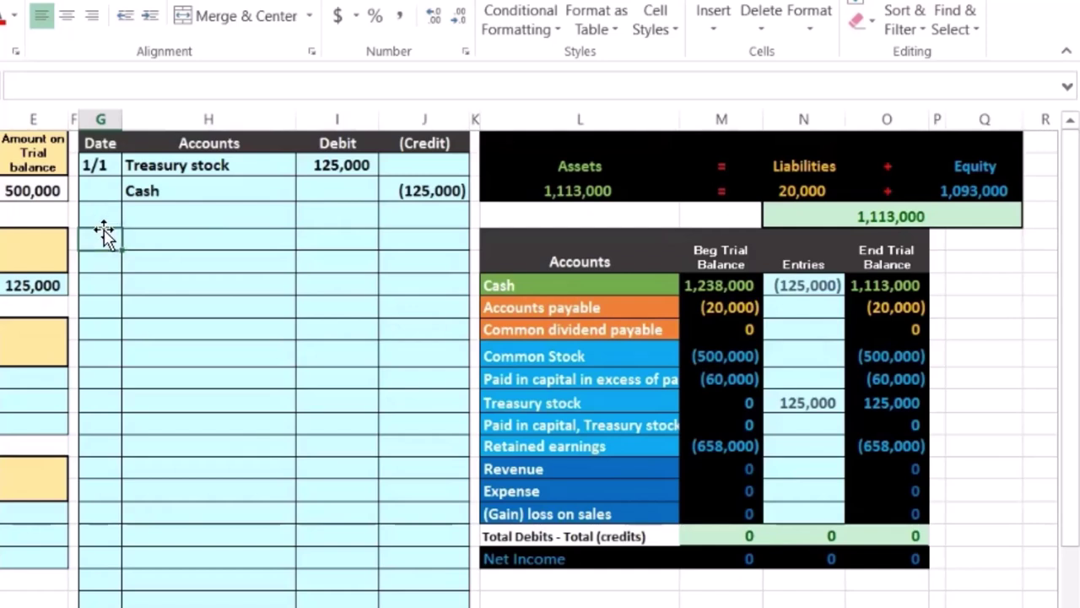
text(1/2)
key(Return)
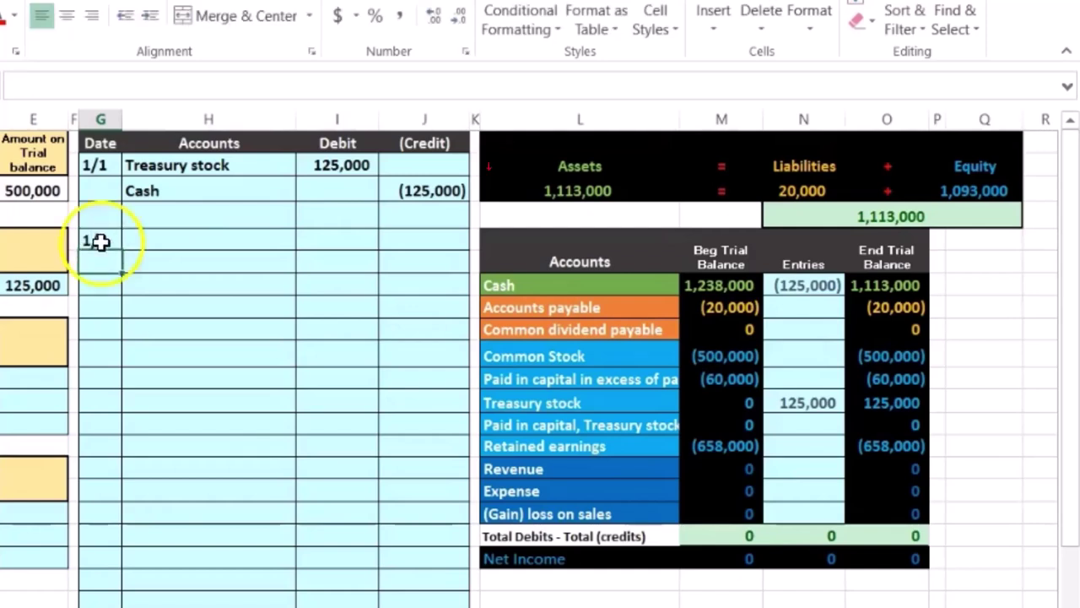
Copy the Common dividend payable account name from the trial balance and paste it as values into H6.
drag(547, 330, 932, 311)
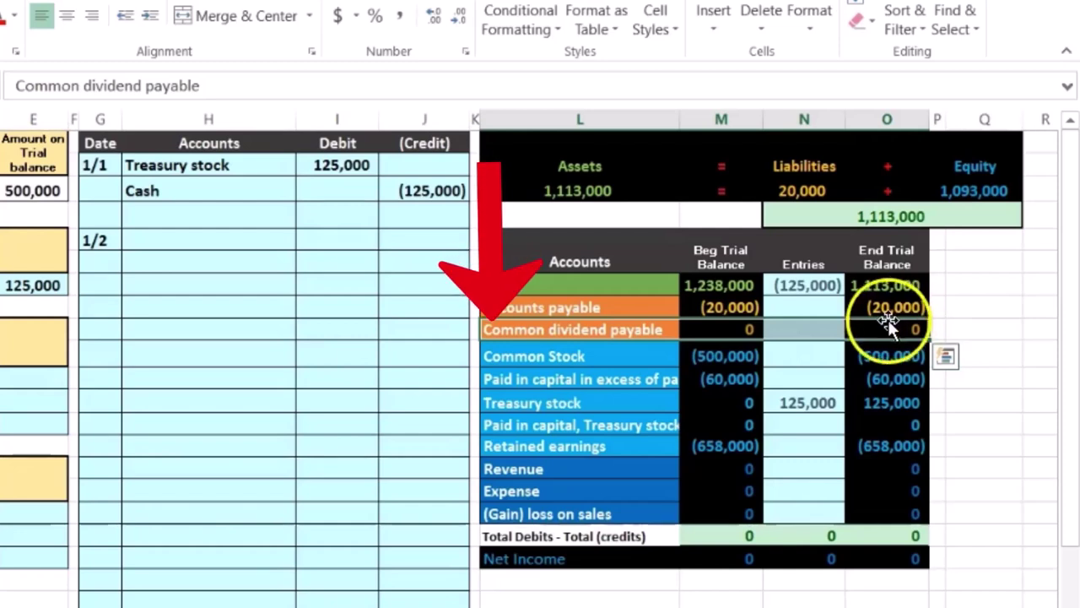
click(637, 329)
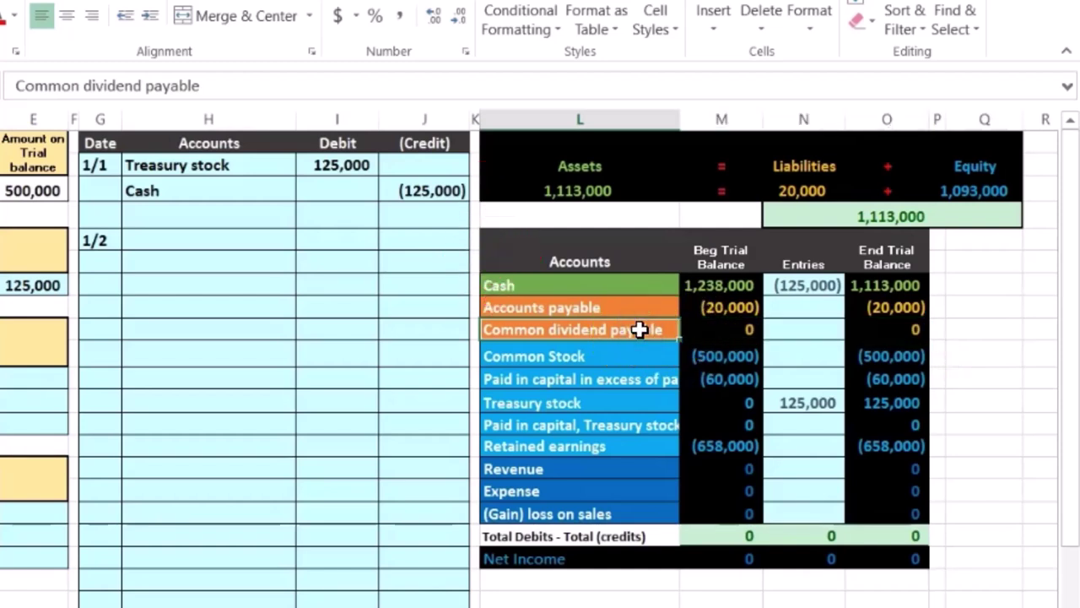
right_click(641, 329)
click(691, 280)
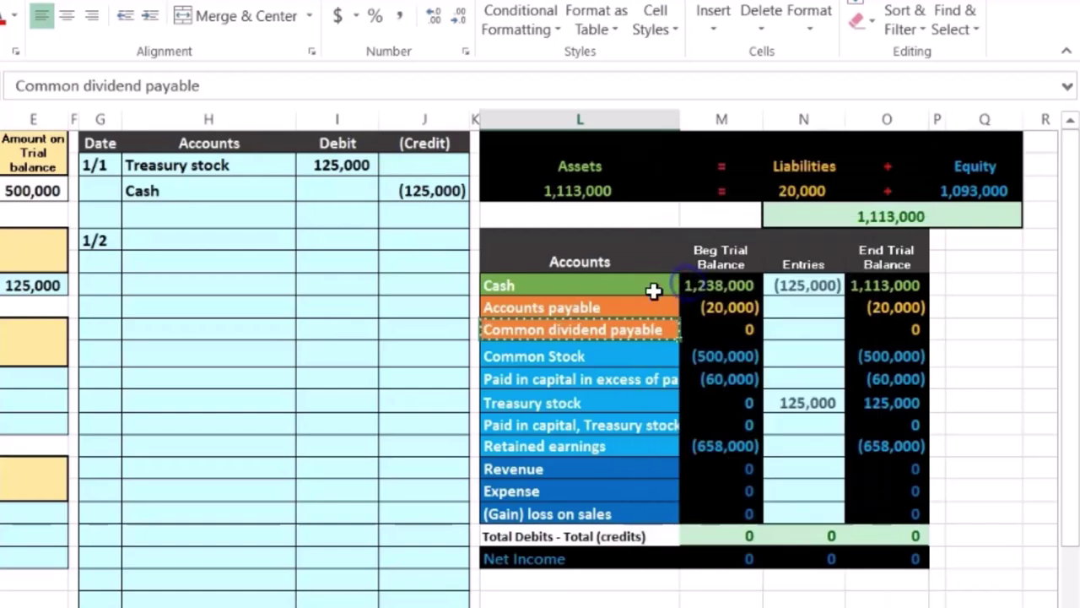
click(153, 262)
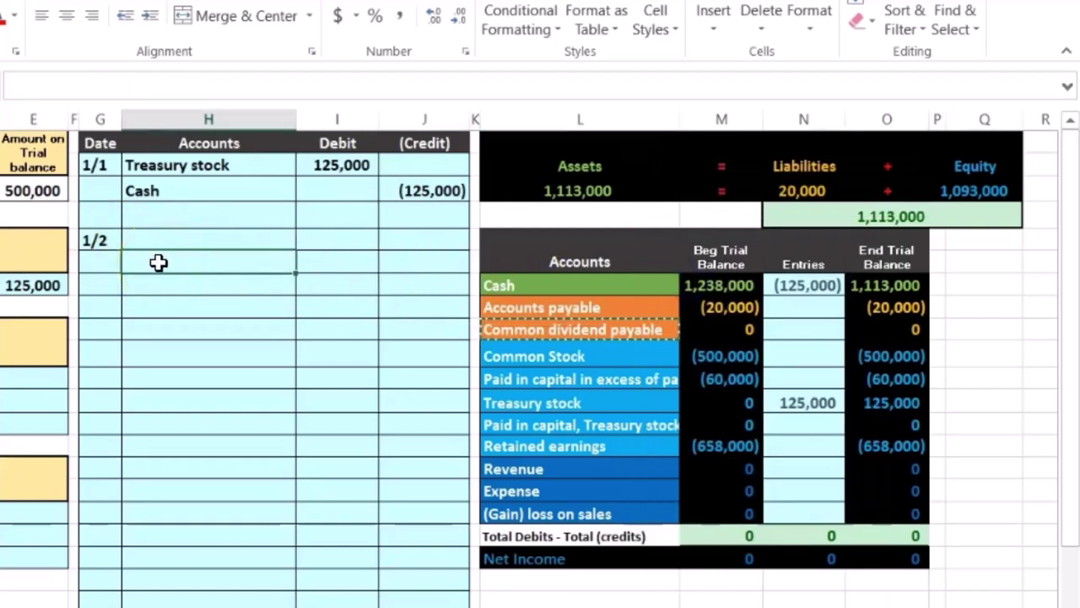
right_click(159, 263)
click(244, 341)
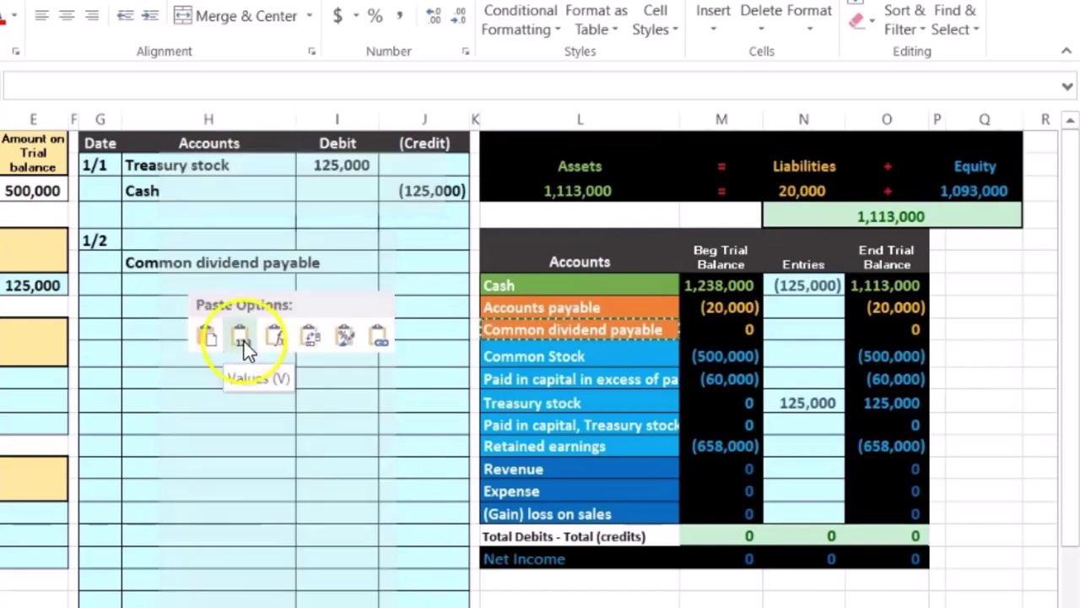
Switch to Calculator and compute the dividend as 50,000 issued shares minus 5,000 treasury shares, multiplied by 2.
click(396, 267)
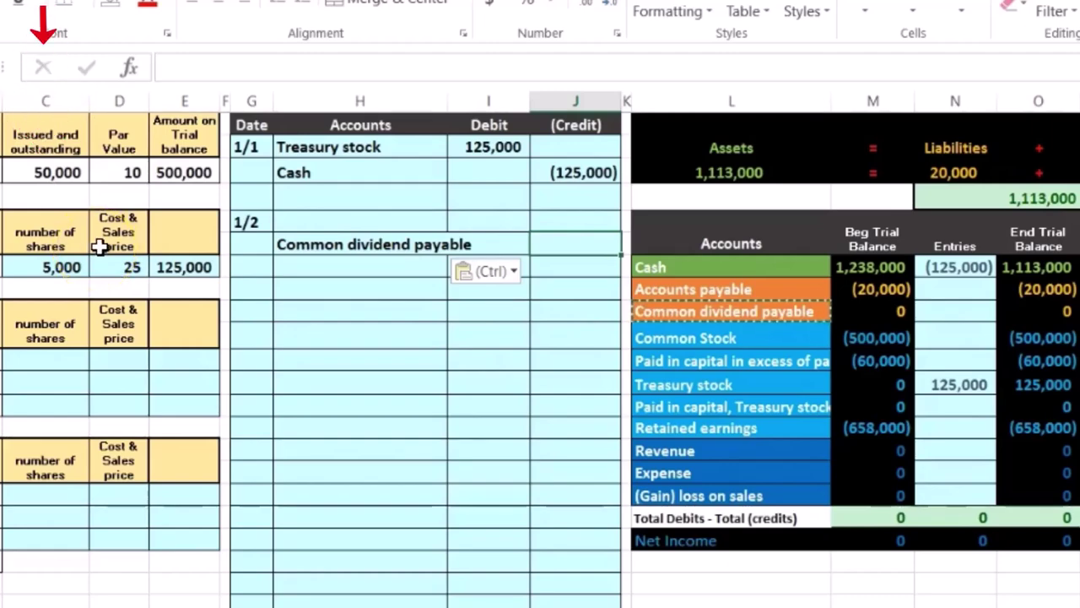
key(XF86Calculator)
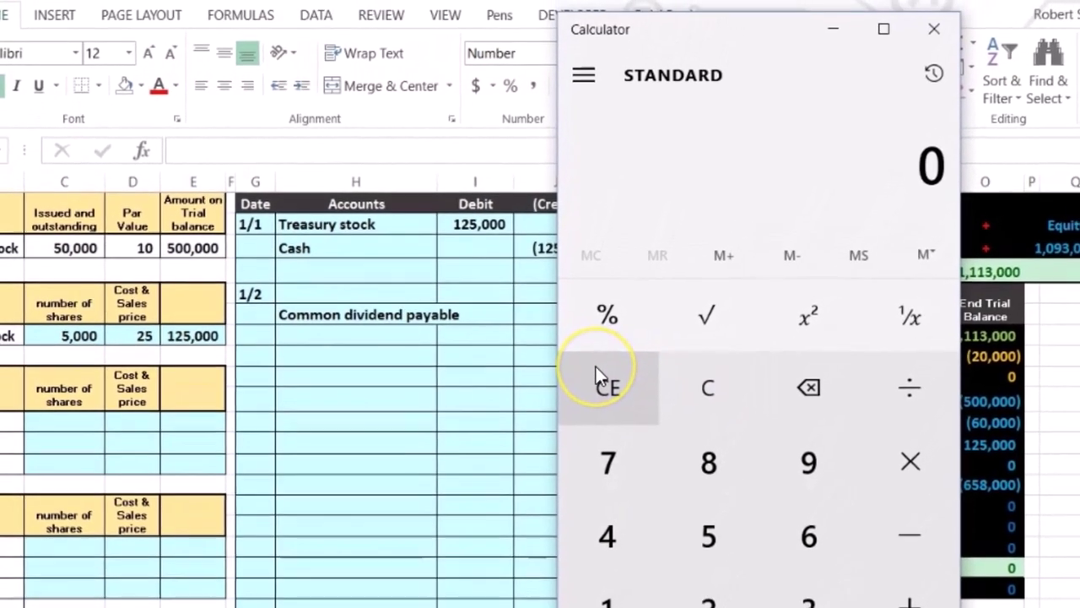
text(500005000)
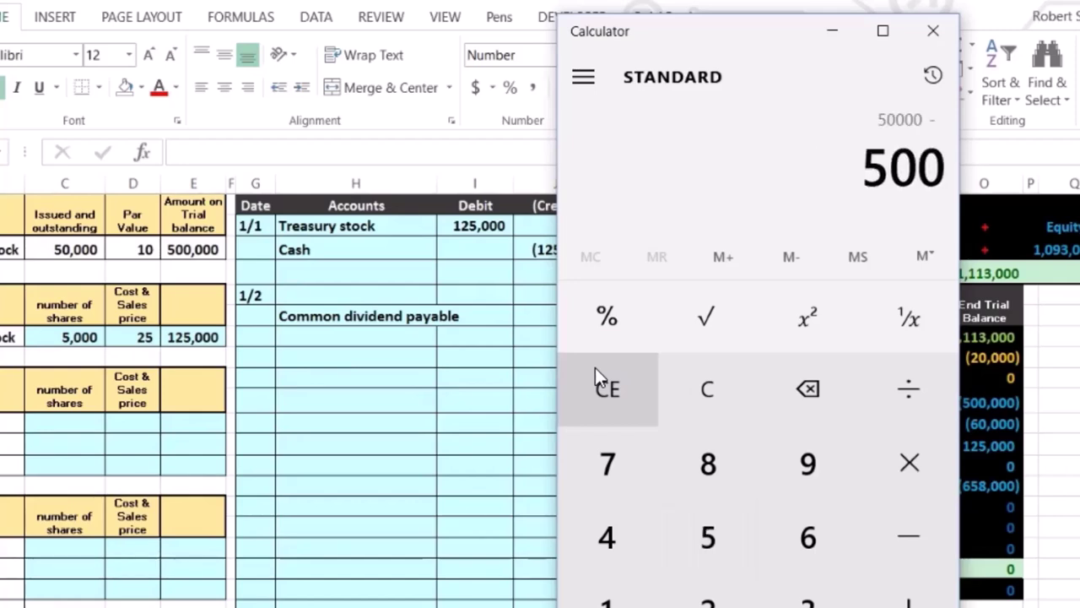
key(Return)
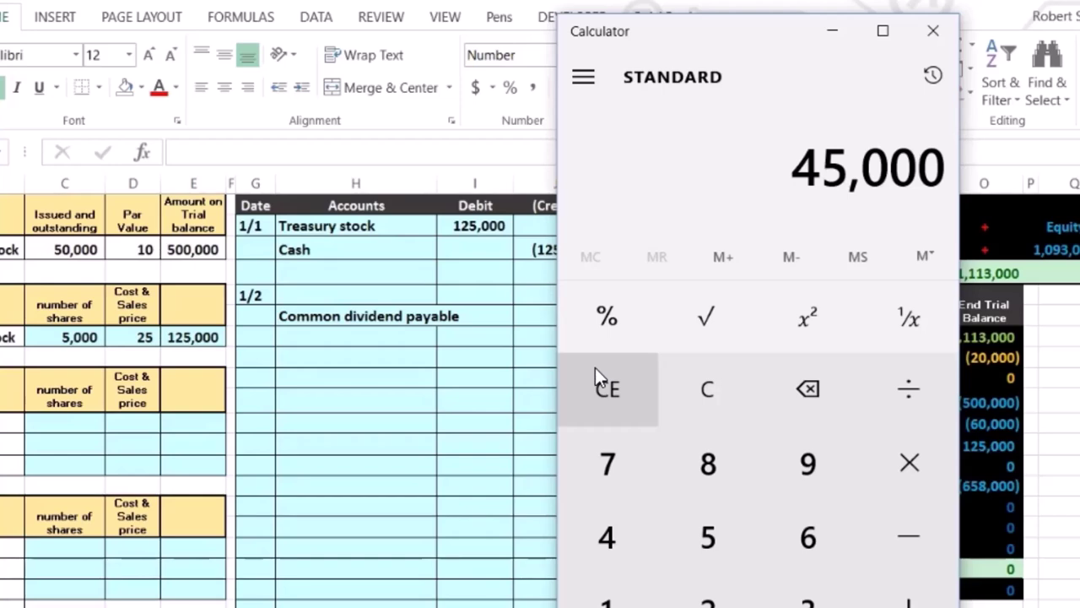
text(*2)
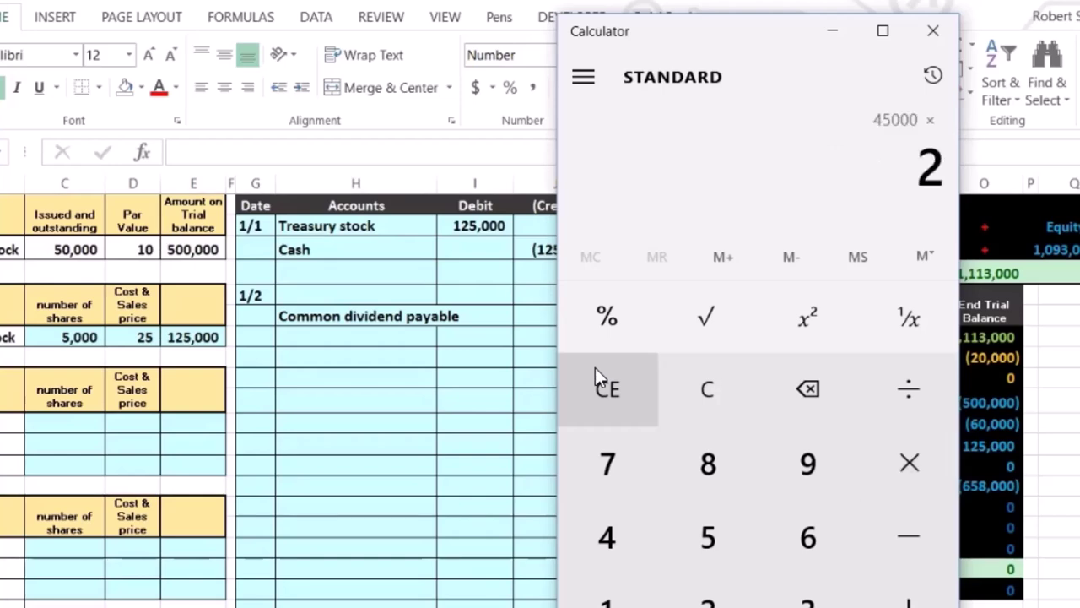
key(Return)
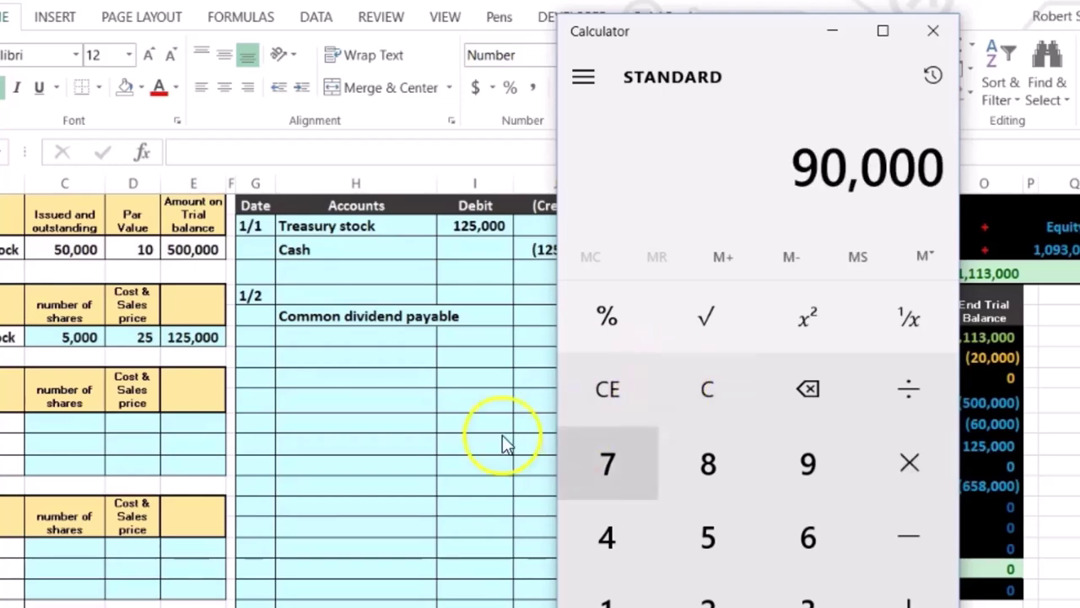
Return to the Excel worksheet and enter the dividend payable credit in J6 with the formula =-(50000-5000)*2.
click(361, 417)
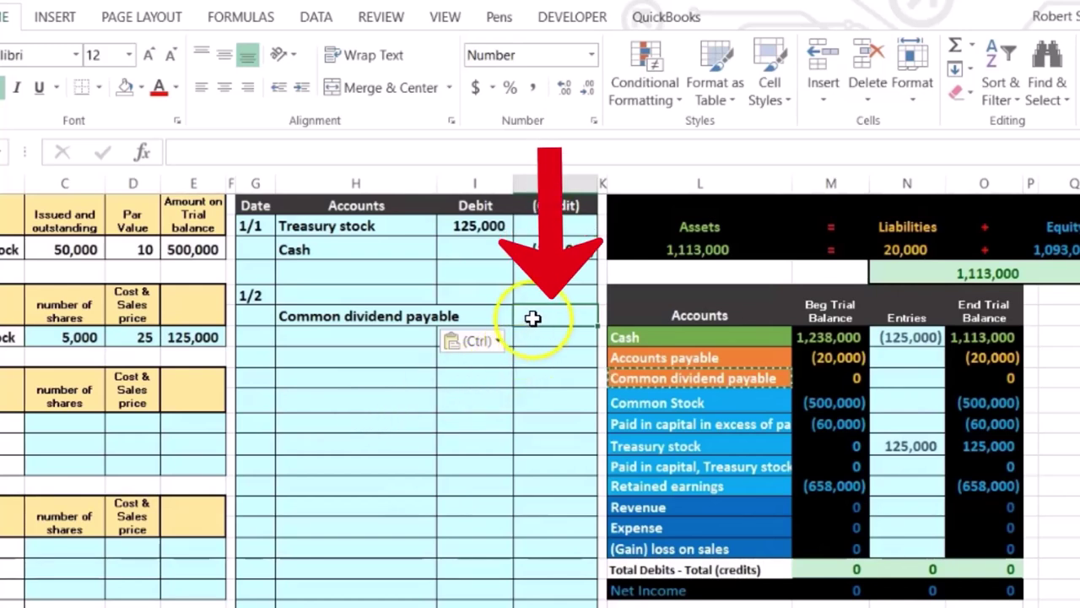
text(-)
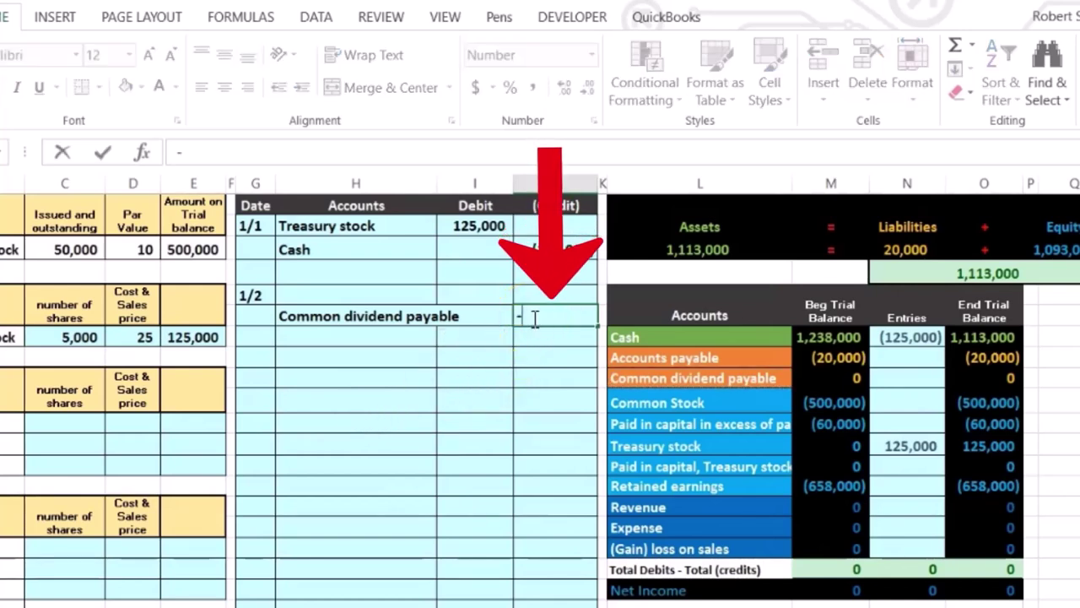
text(50000-5000)
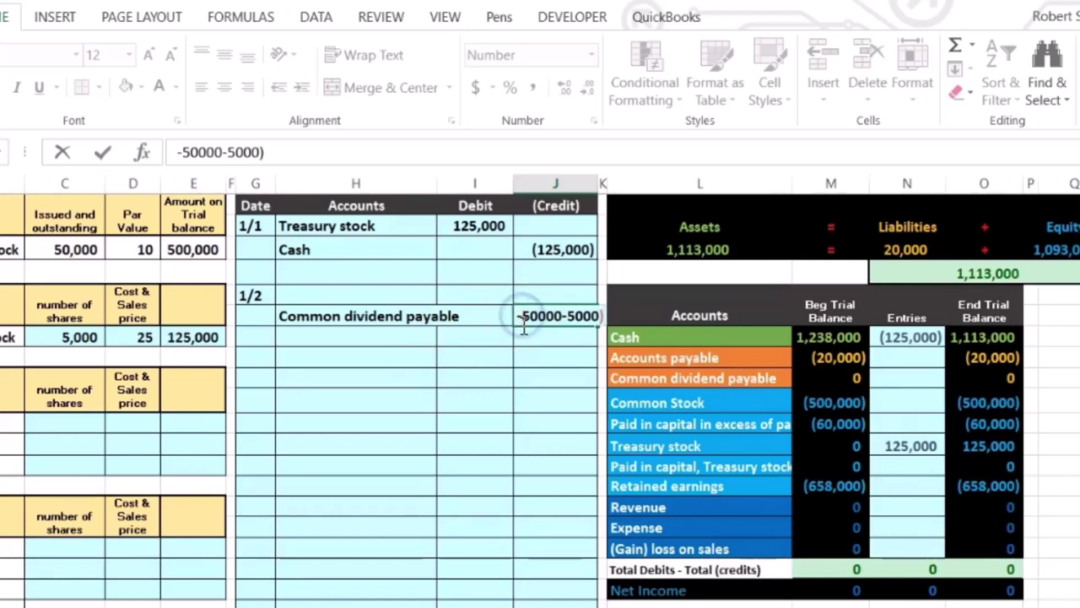
text(()
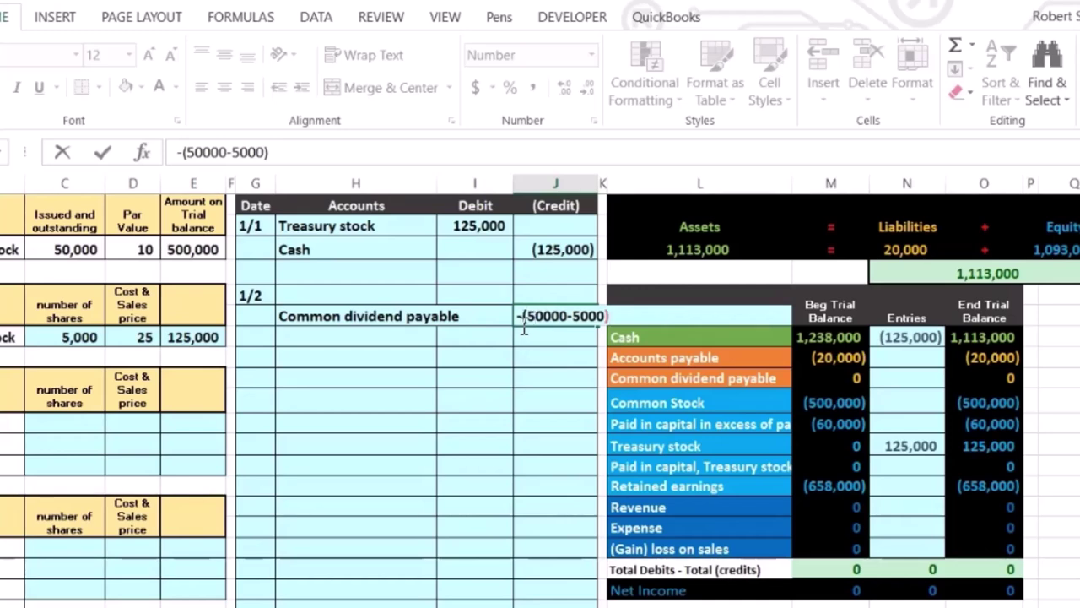
key(Return)
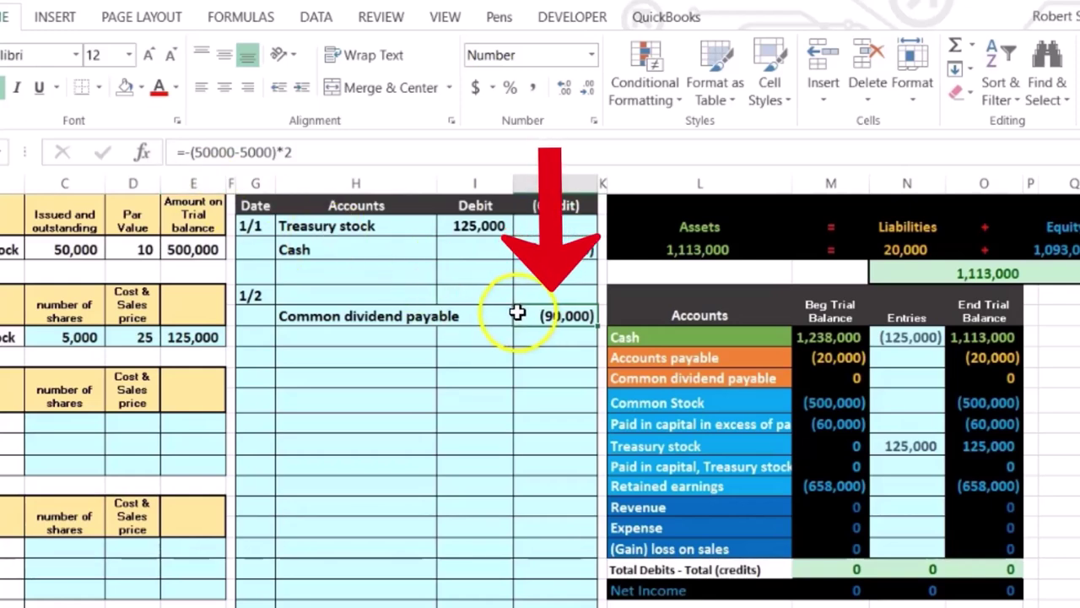
Enter 90000 as the debit amount of the 1/2 journal entry in I5.
click(498, 292)
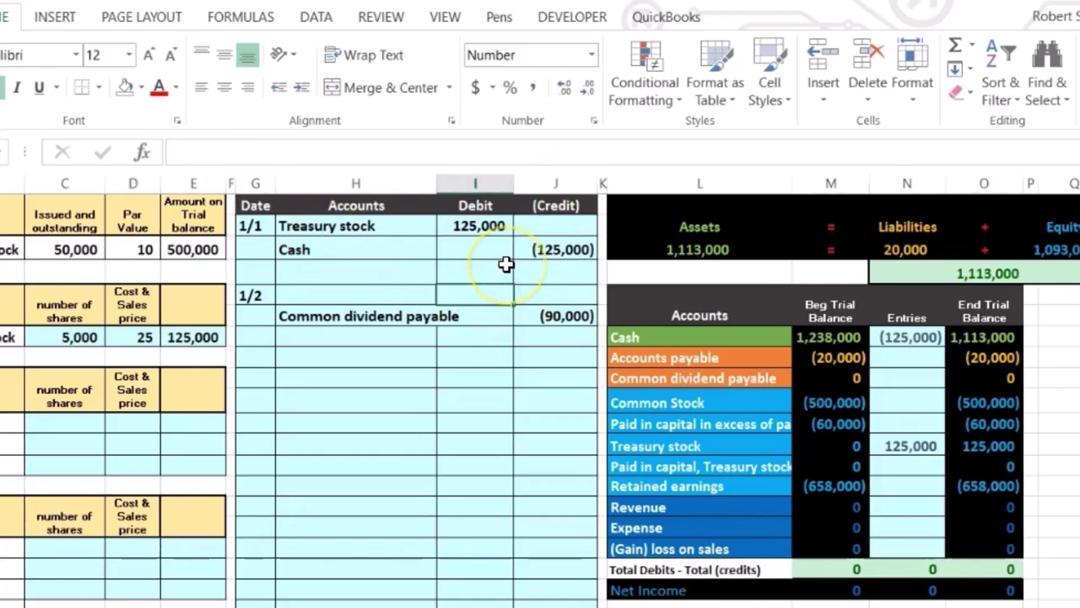
text(90000)
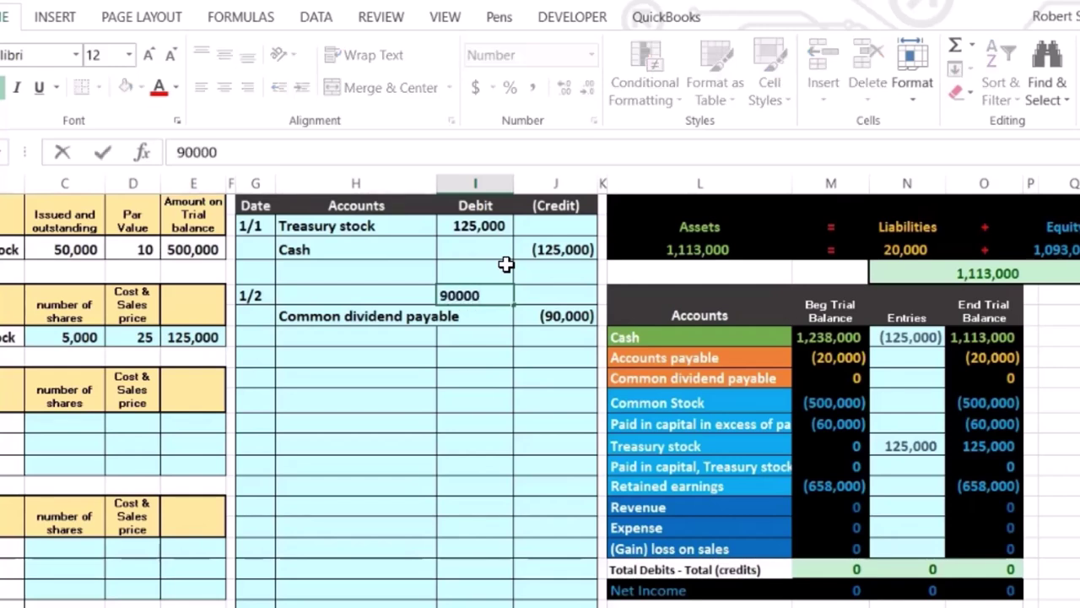
key(Return)
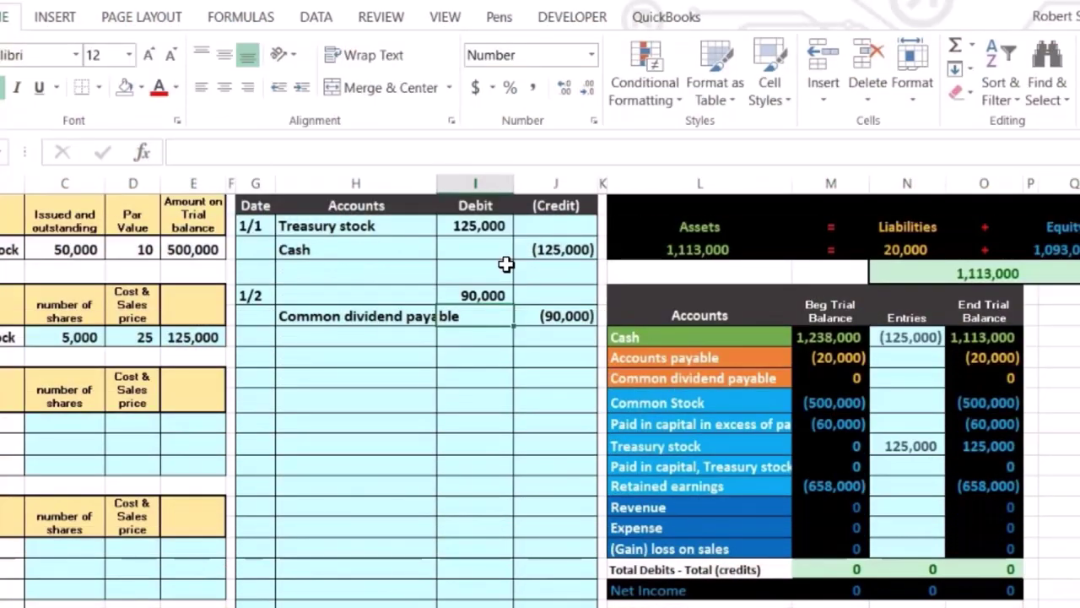
Copy the Retained earnings account name from the trial balance and paste it as values into H5 of the 1/2 entry.
click(682, 487)
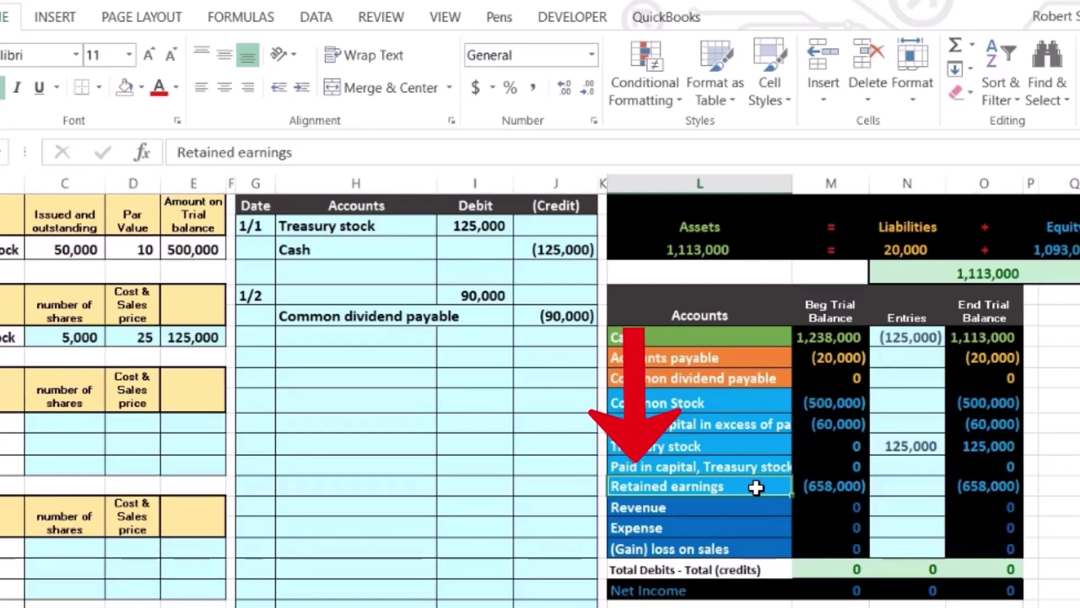
drag(756, 487, 964, 482)
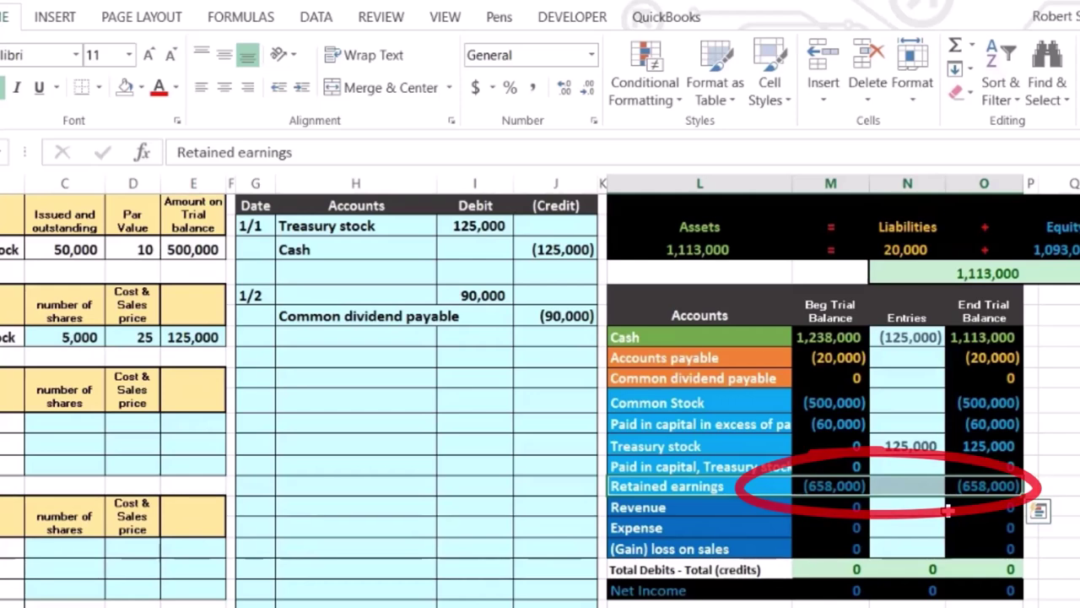
right_click(735, 486)
click(697, 486)
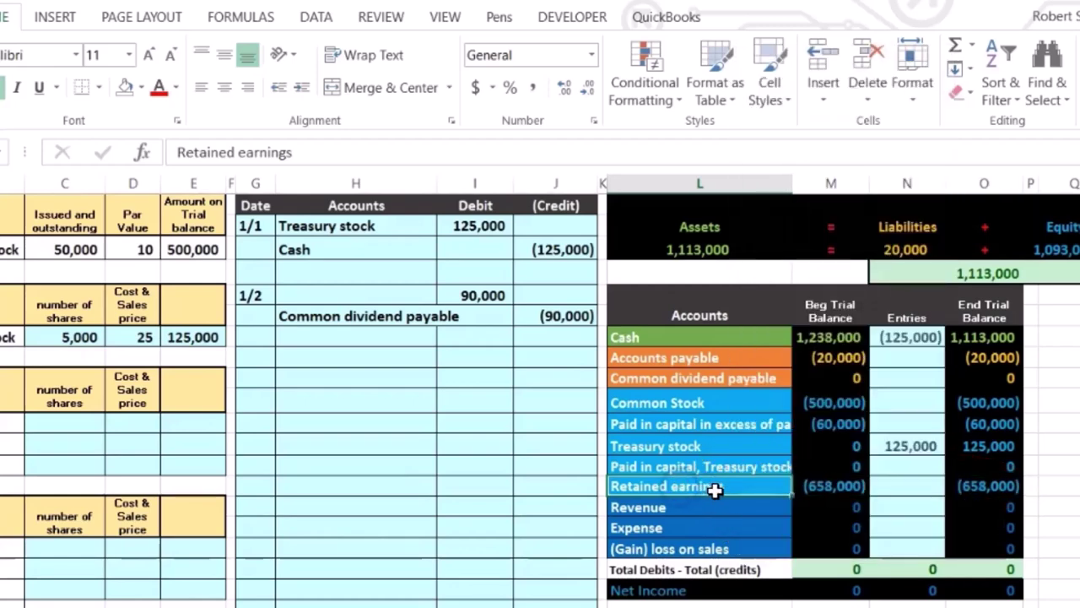
right_click(717, 489)
click(790, 93)
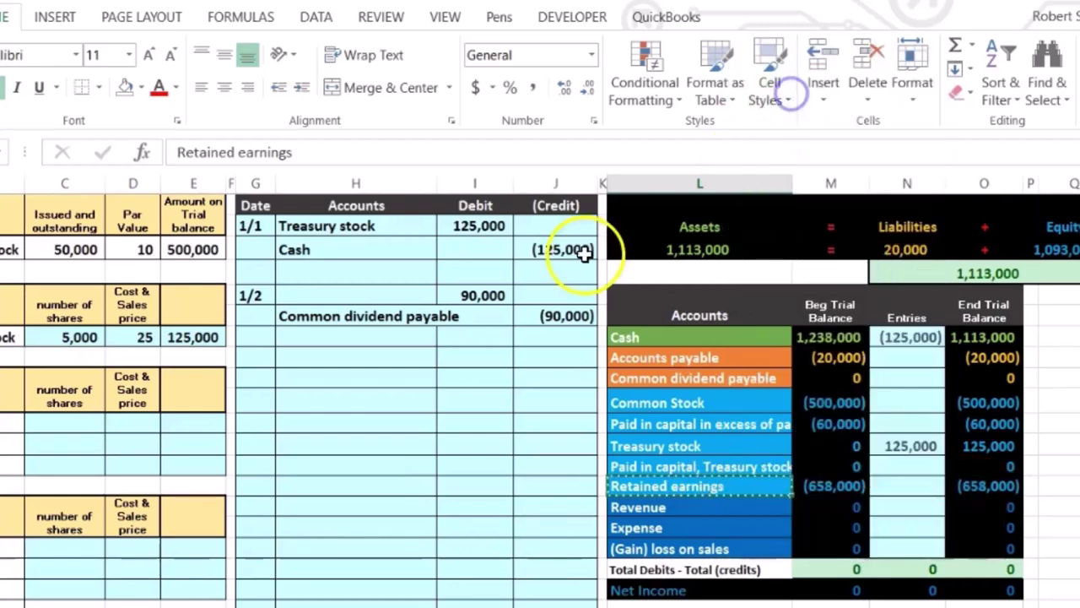
click(397, 295)
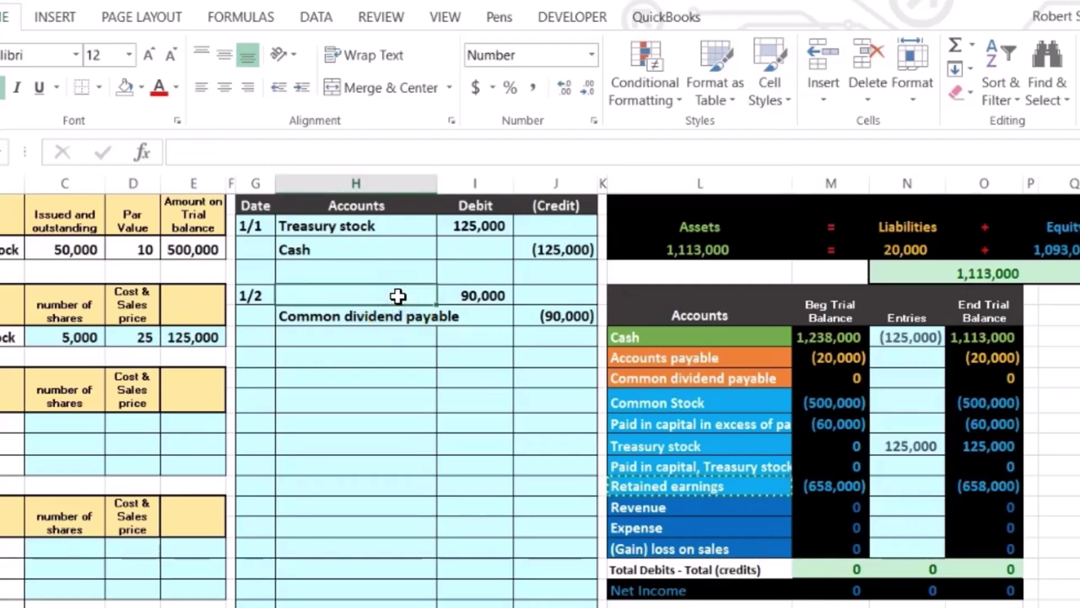
right_click(397, 295)
click(475, 386)
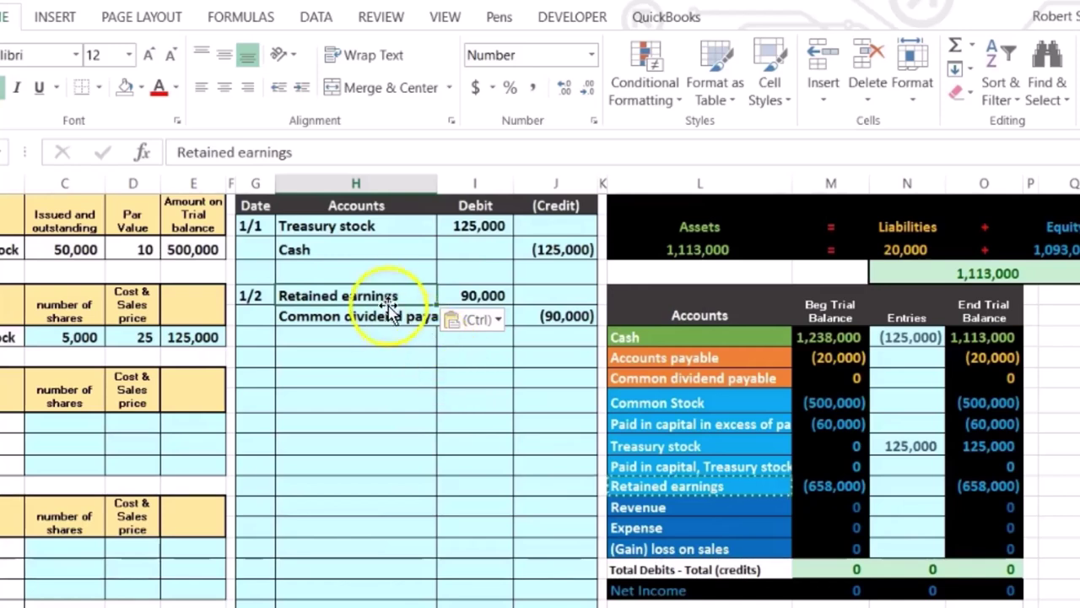
Post the 1/2 debit to the Retained earnings row of the trial balance's Entries column by linking it with =I5.
drag(409, 297, 447, 297)
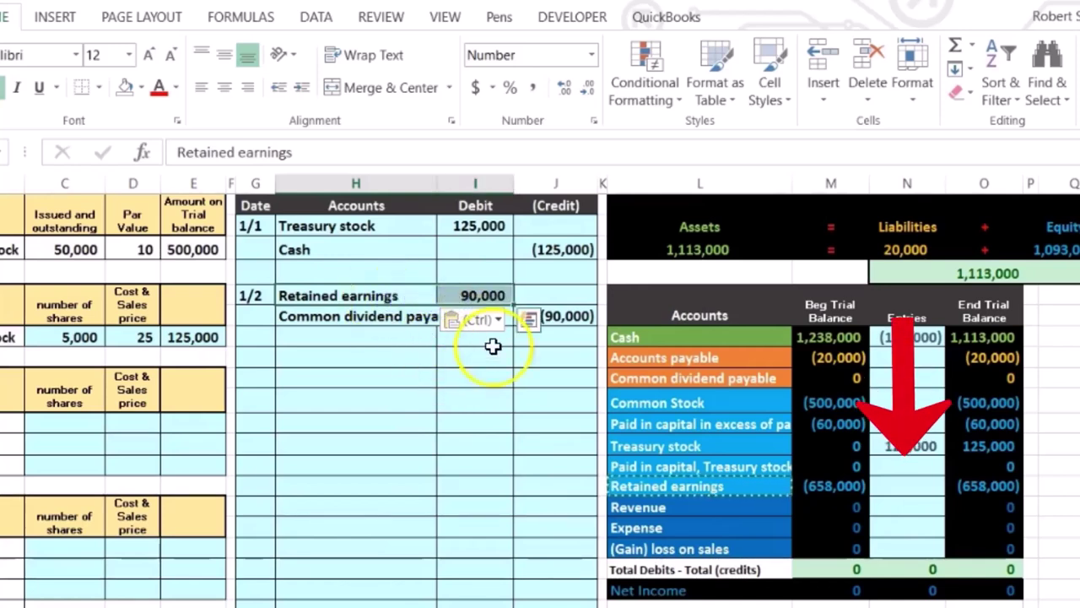
drag(650, 484, 808, 481)
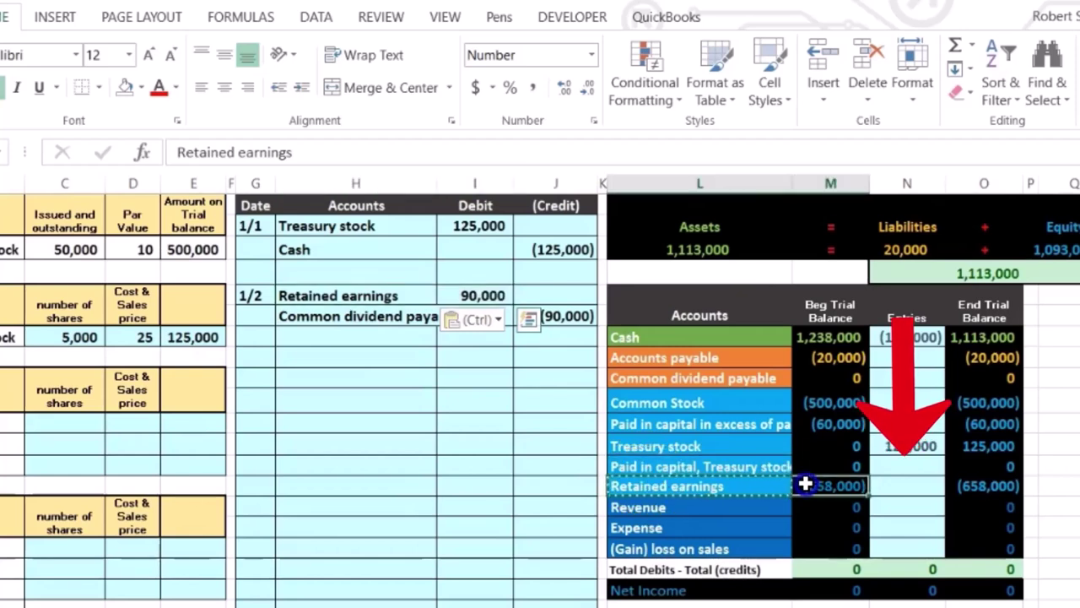
click(919, 483)
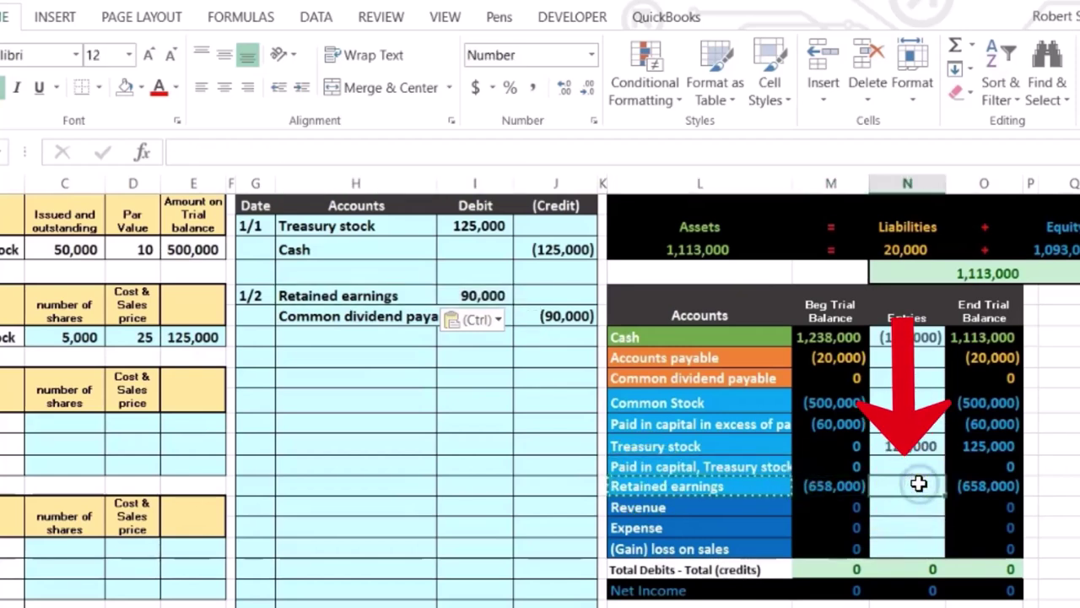
click(916, 512)
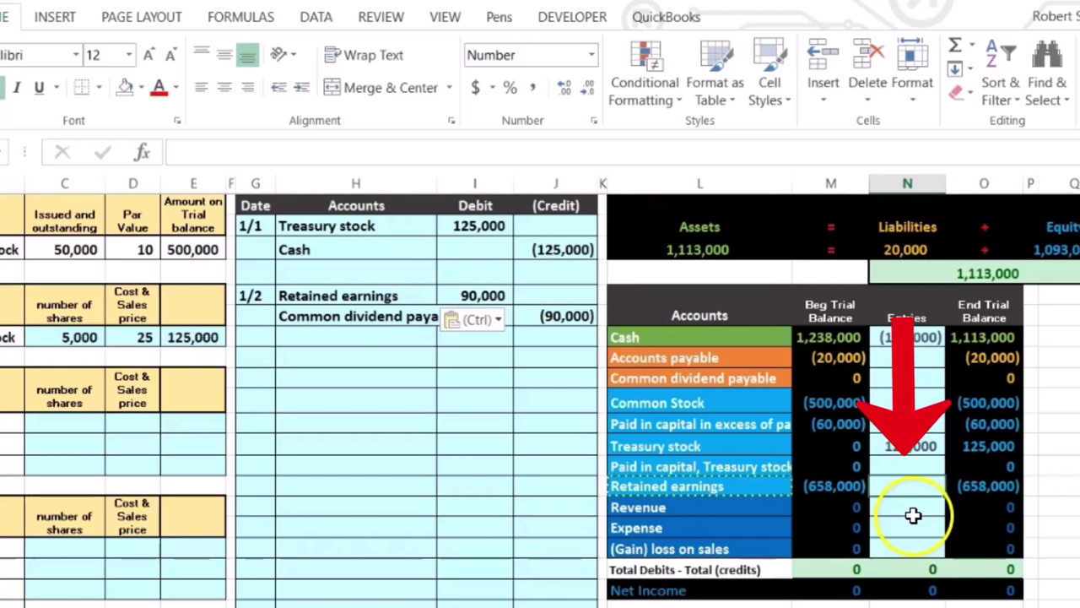
text(=)
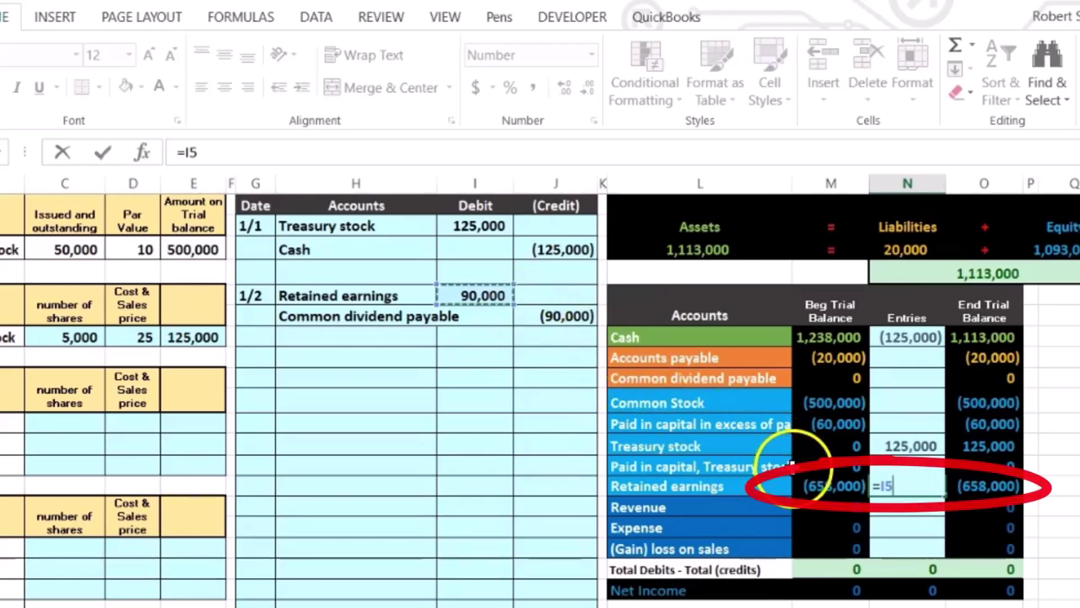
key(Return)
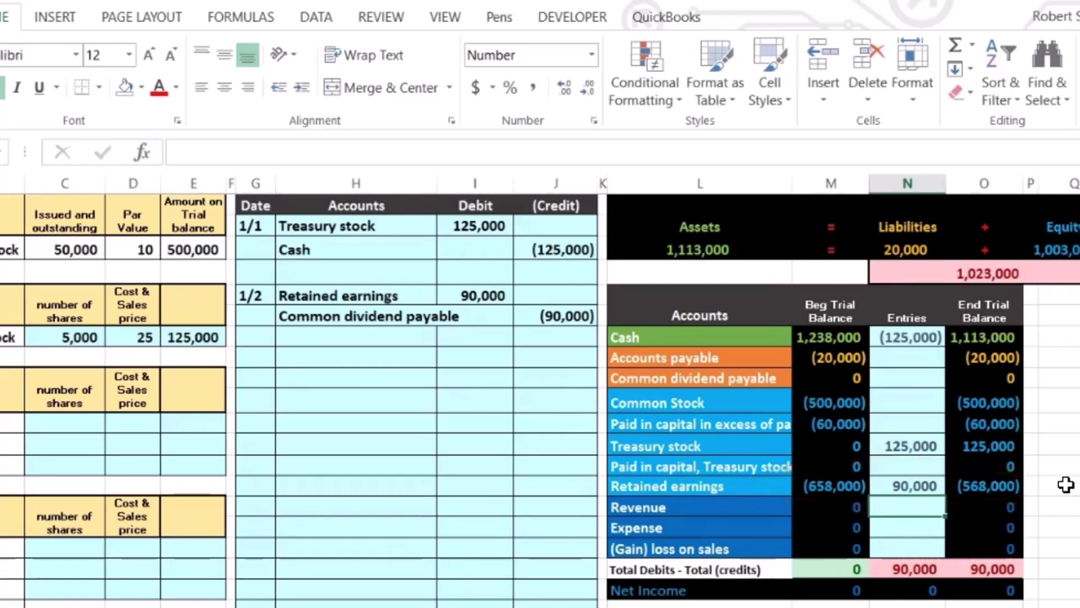
Post the 1/2 credit to the Common dividend payable row of the trial balance's Entries column by linking it with =J6.
click(548, 357)
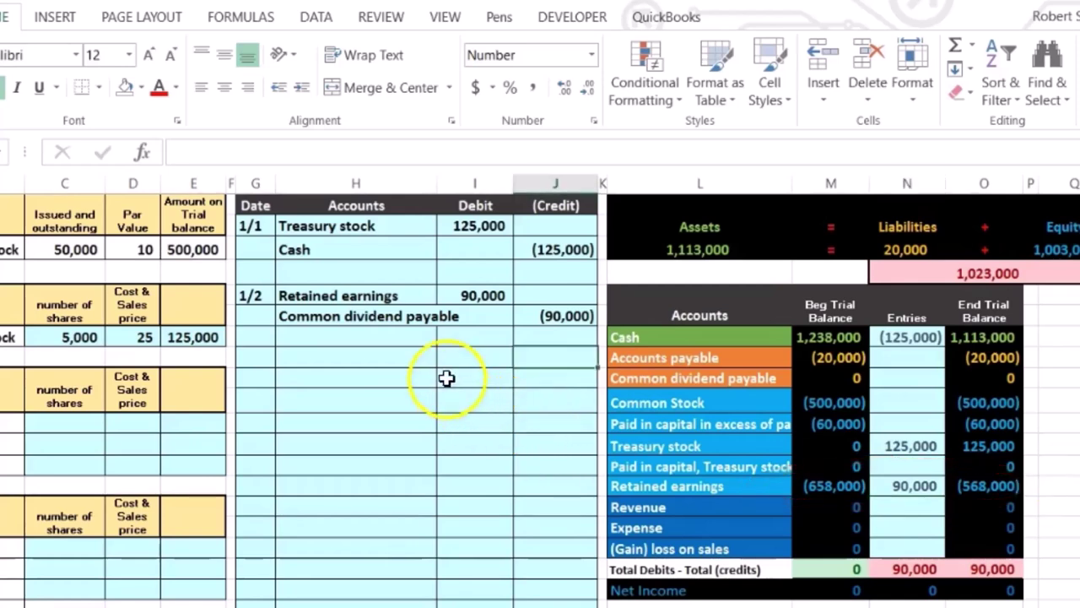
drag(380, 316, 528, 313)
drag(622, 379, 809, 381)
click(899, 382)
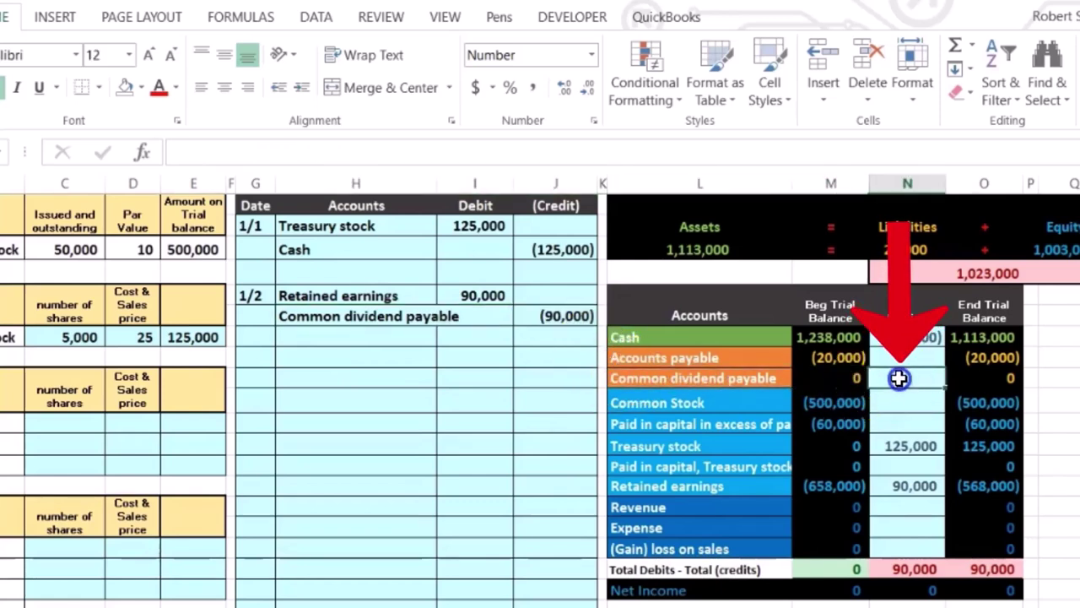
click(905, 413)
text(=)
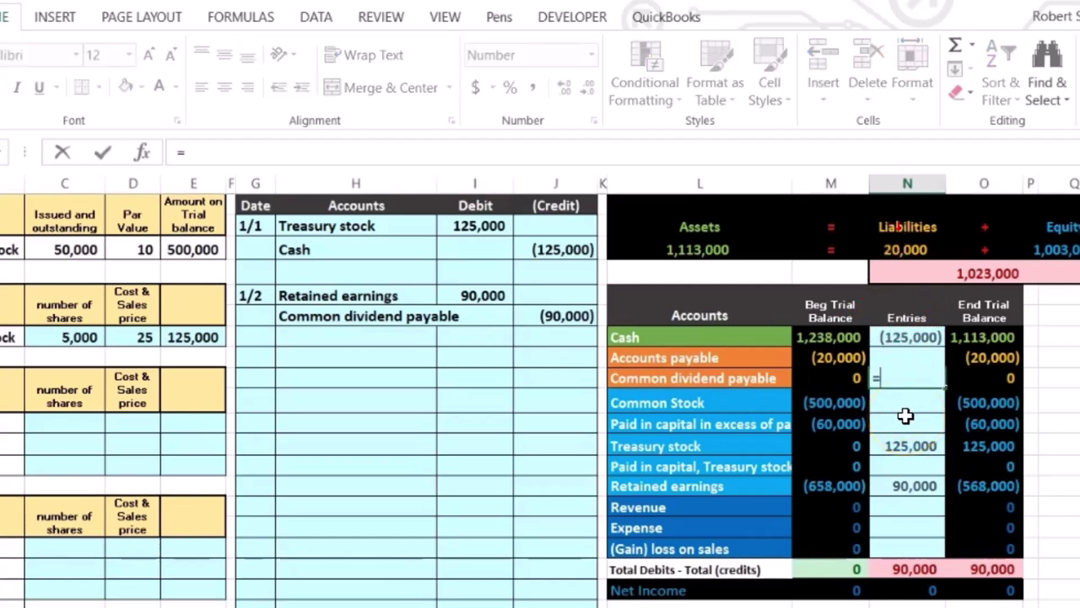
click(576, 319)
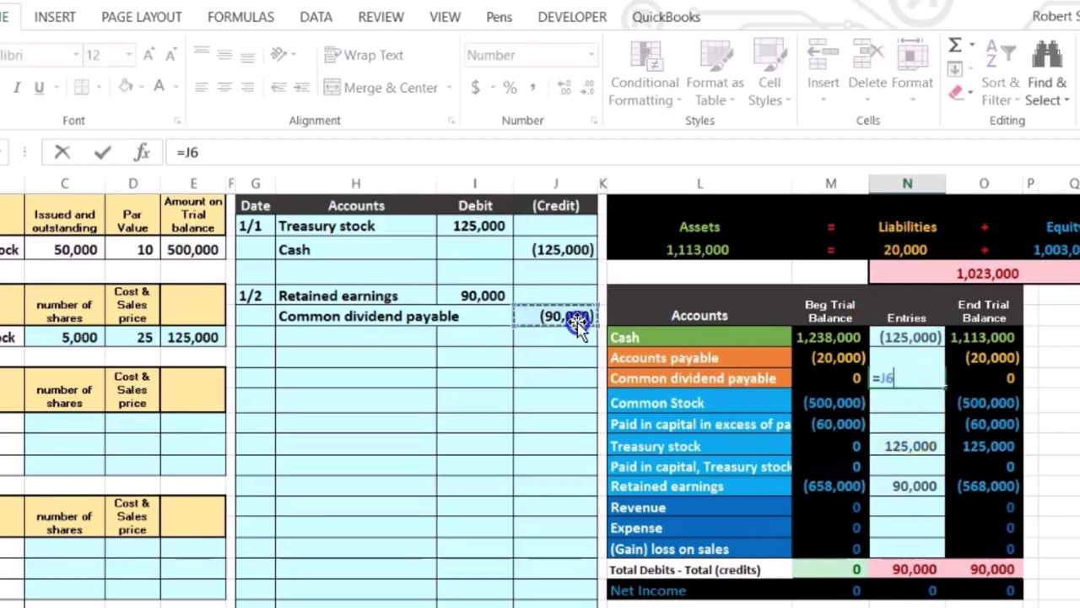
mouse_move(622, 369)
mouse_down()
mouse_move(892, 393)
mouse_move(1034, 377)
mouse_up()
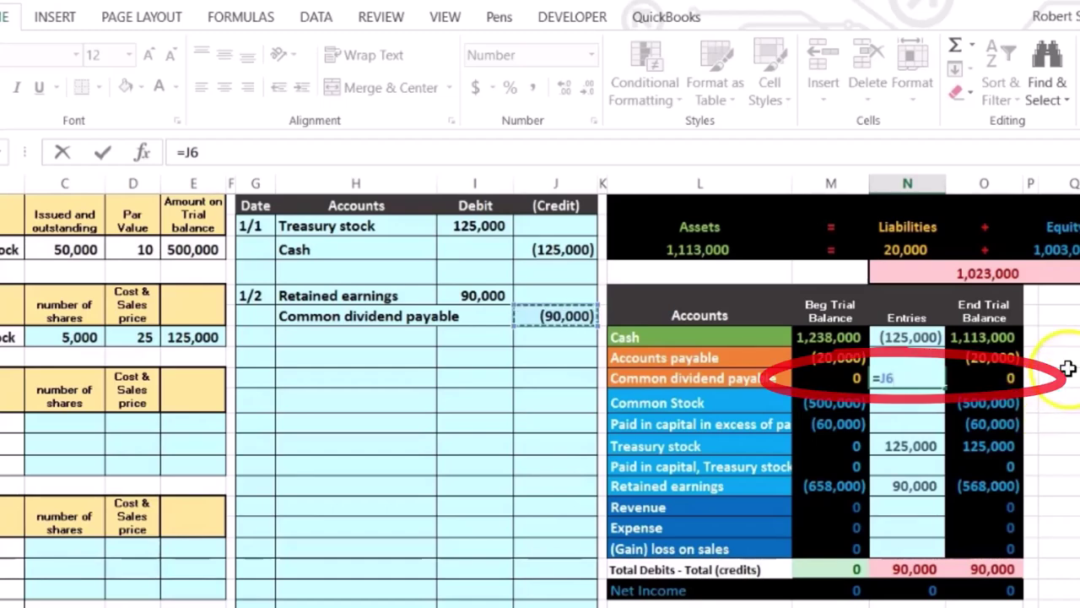
key(Return)
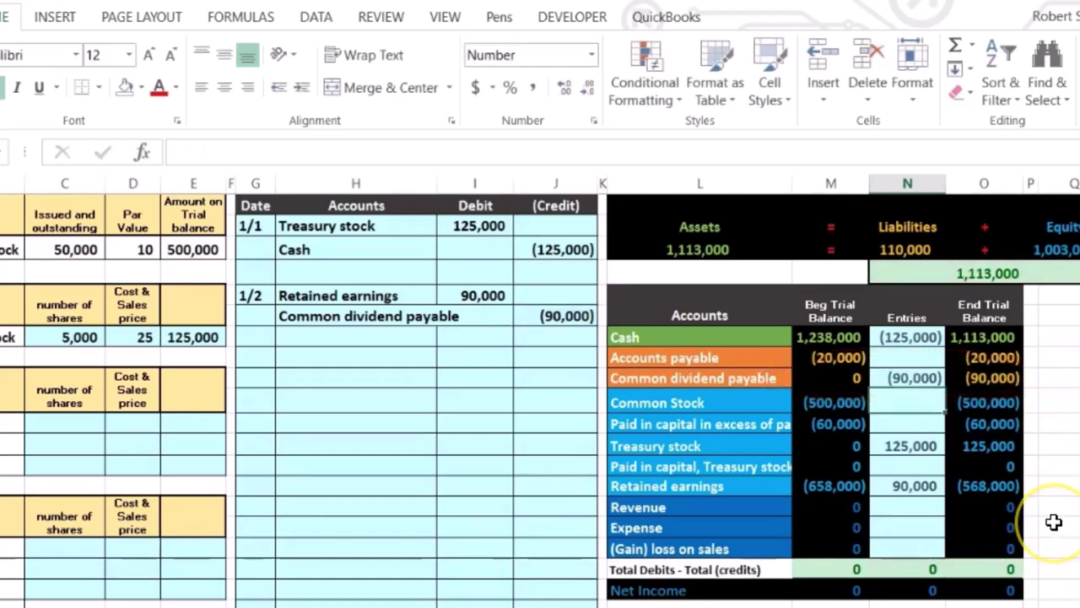
Enter the date 2/28 in G8 to start the journal entry for the paid dividend.
key(Left)
key(Left)
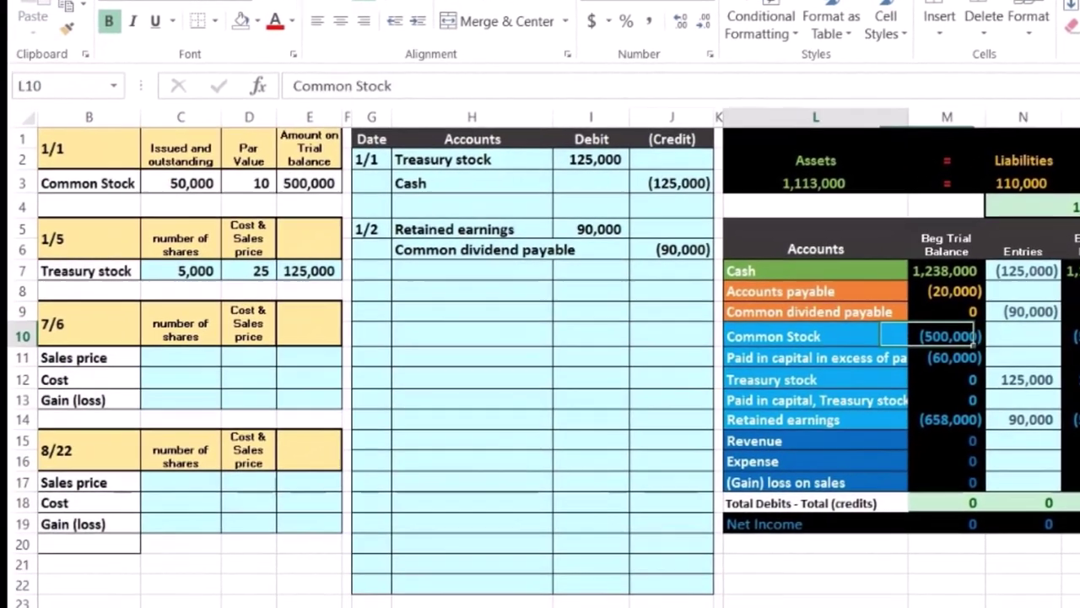
key(Home)
key(Right)
key(Right)
key(Right)
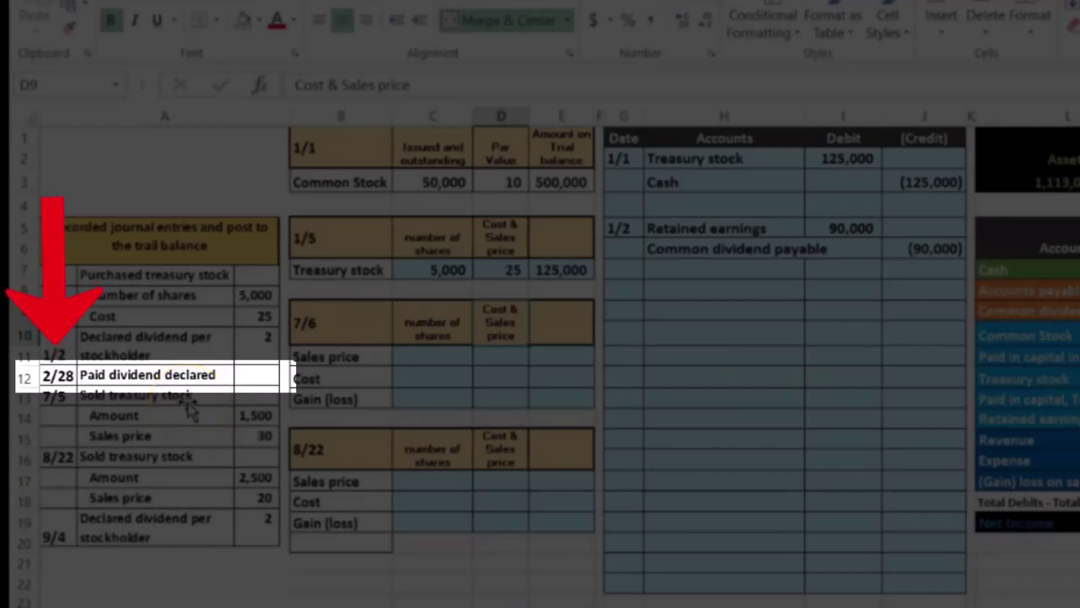
click(622, 290)
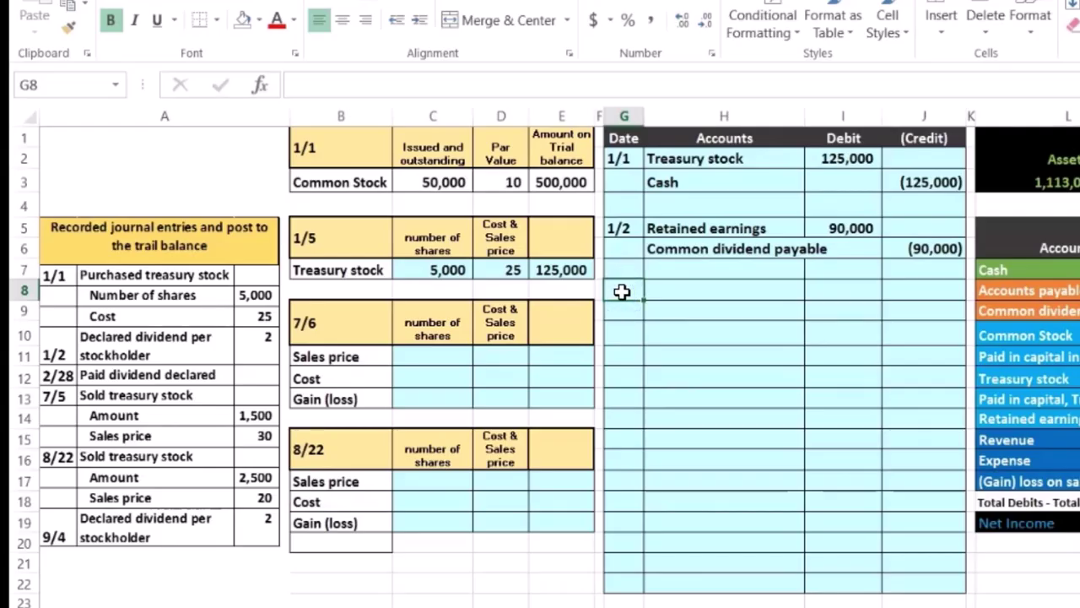
text(2/28)
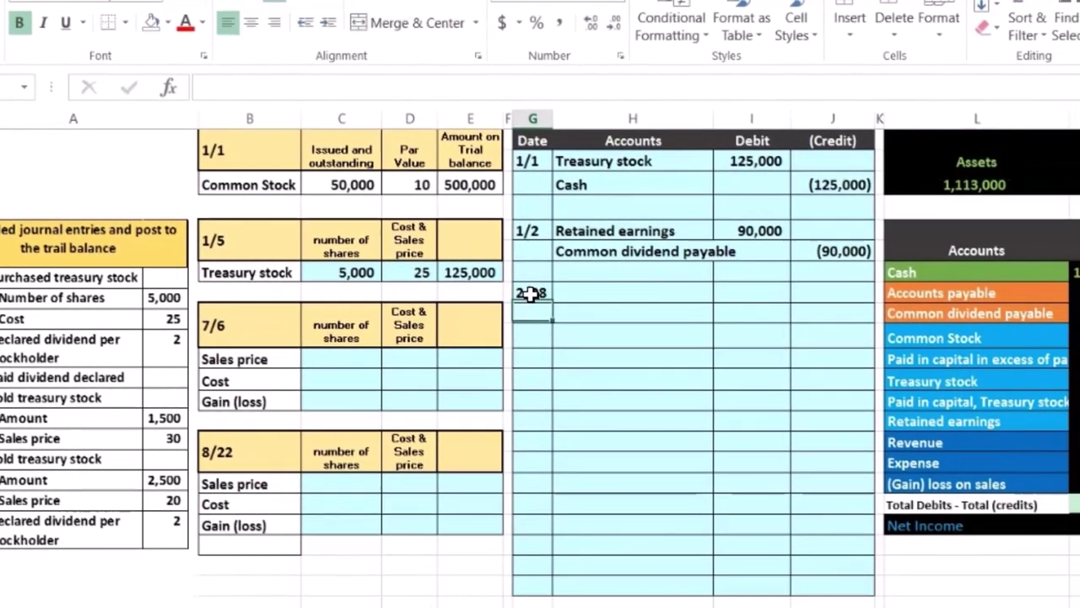
key(Return)
Copy the Cash account name from the trial balance and paste it as values into H9 of the 2/28 entry.
key(Up)
key(Right)
key(Right)
key(Right)
key(Right)
key(Right)
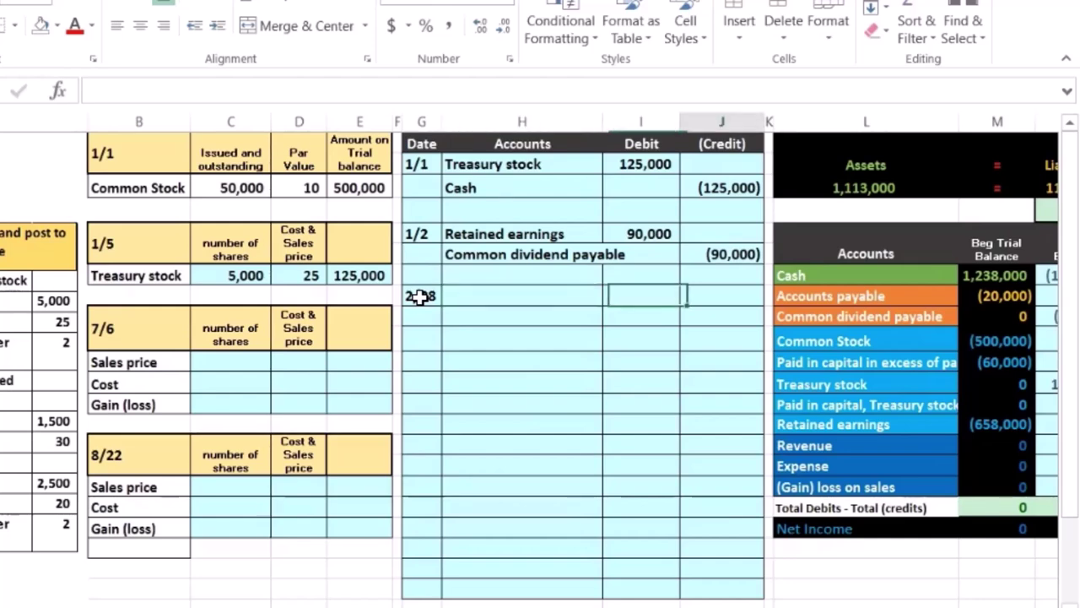
key(Right)
key(Right)
key(Right)
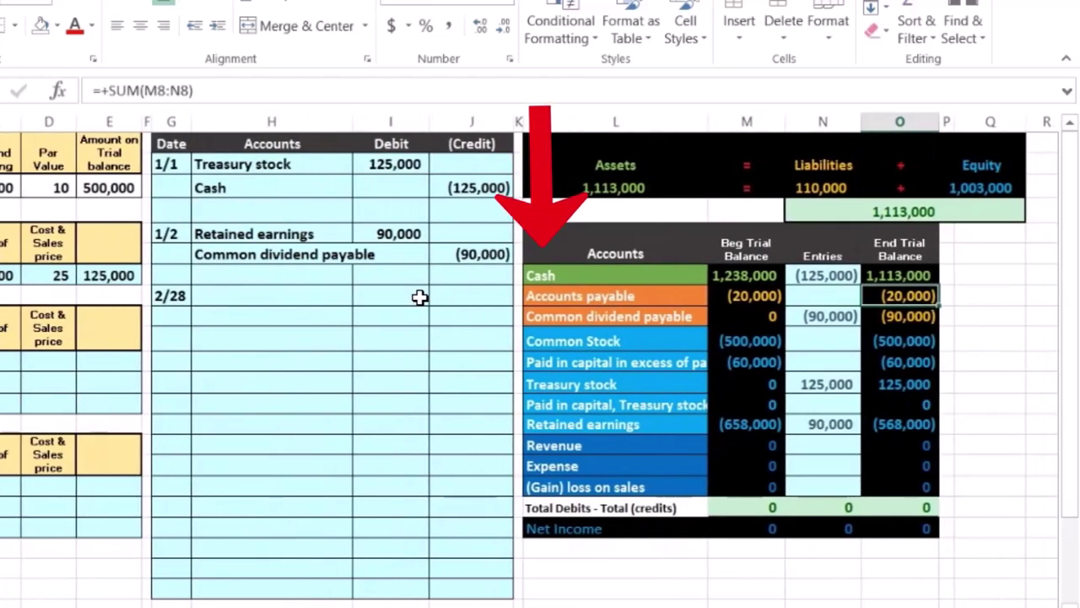
click(571, 274)
drag(571, 273, 714, 277)
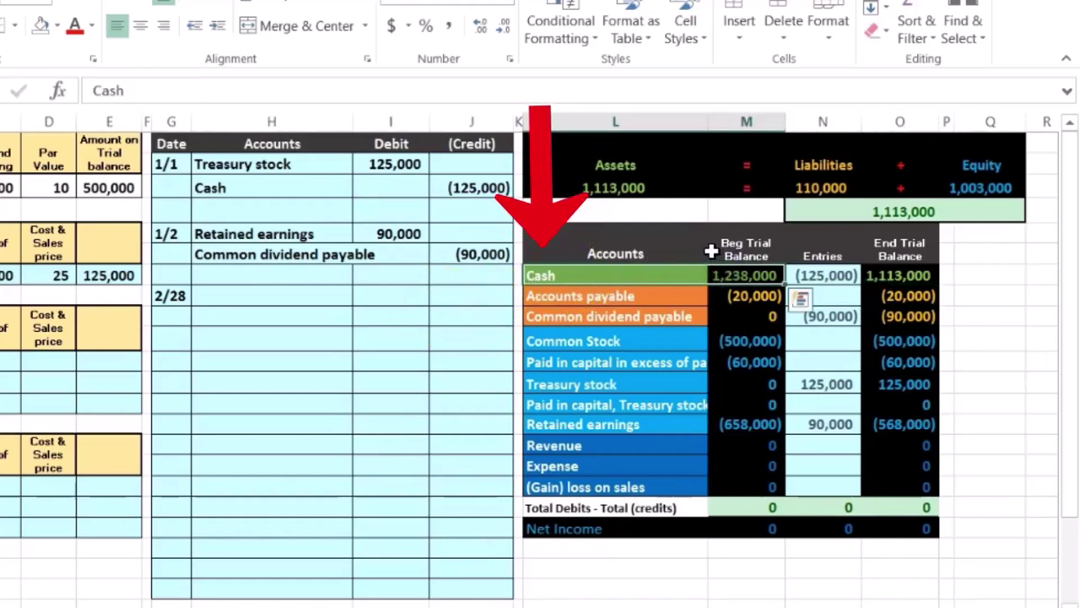
click(883, 274)
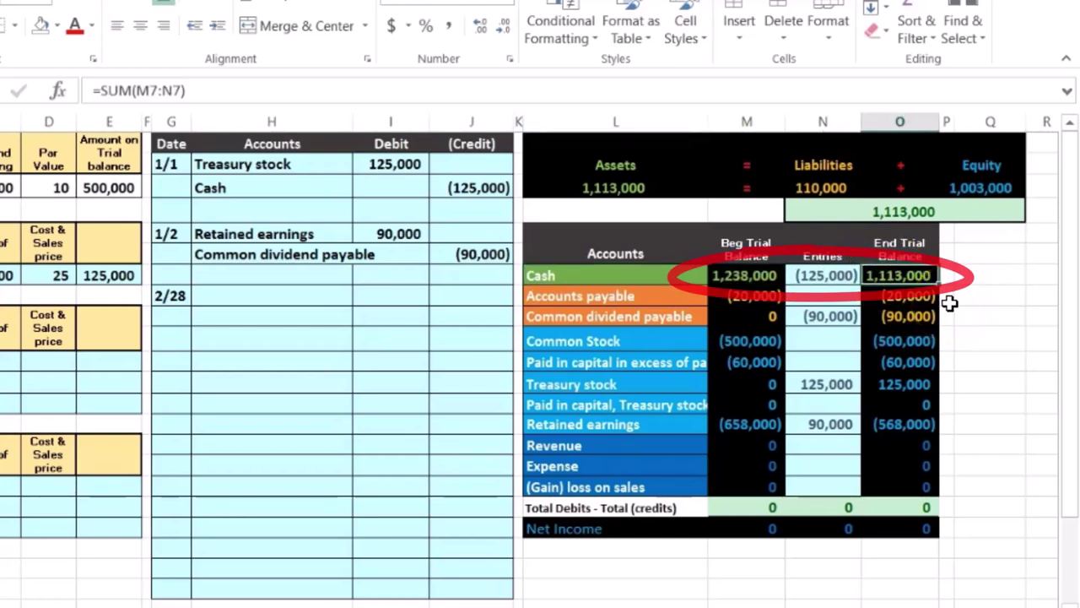
click(566, 276)
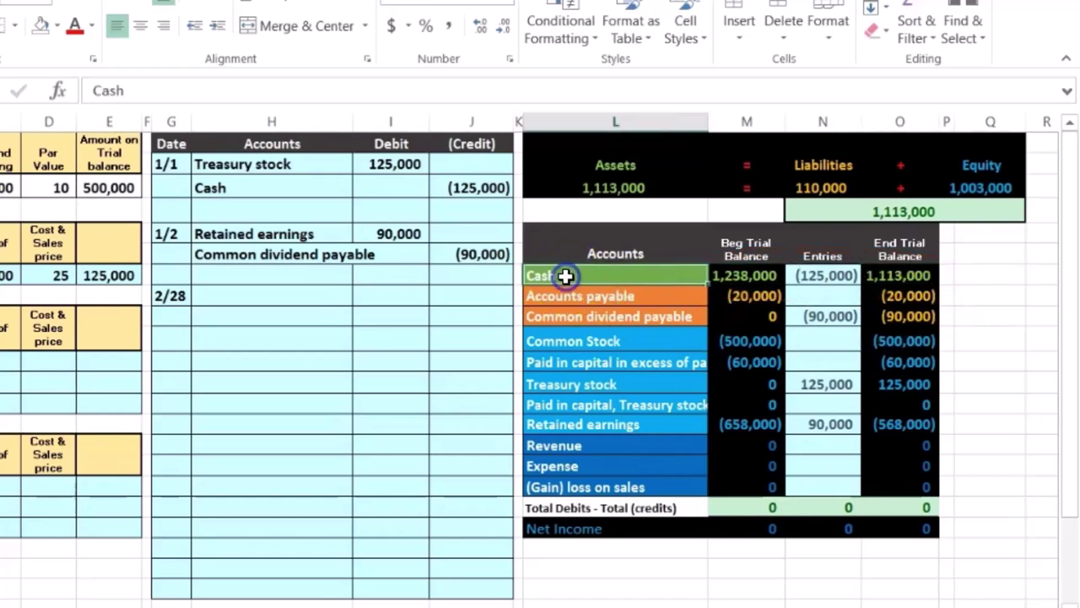
right_click(569, 279)
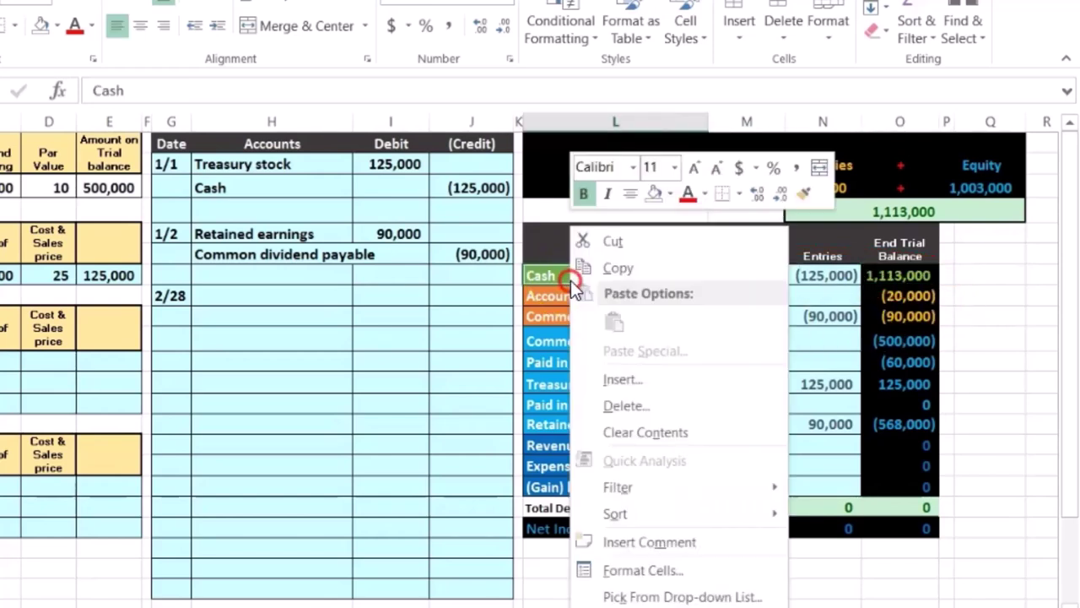
click(617, 268)
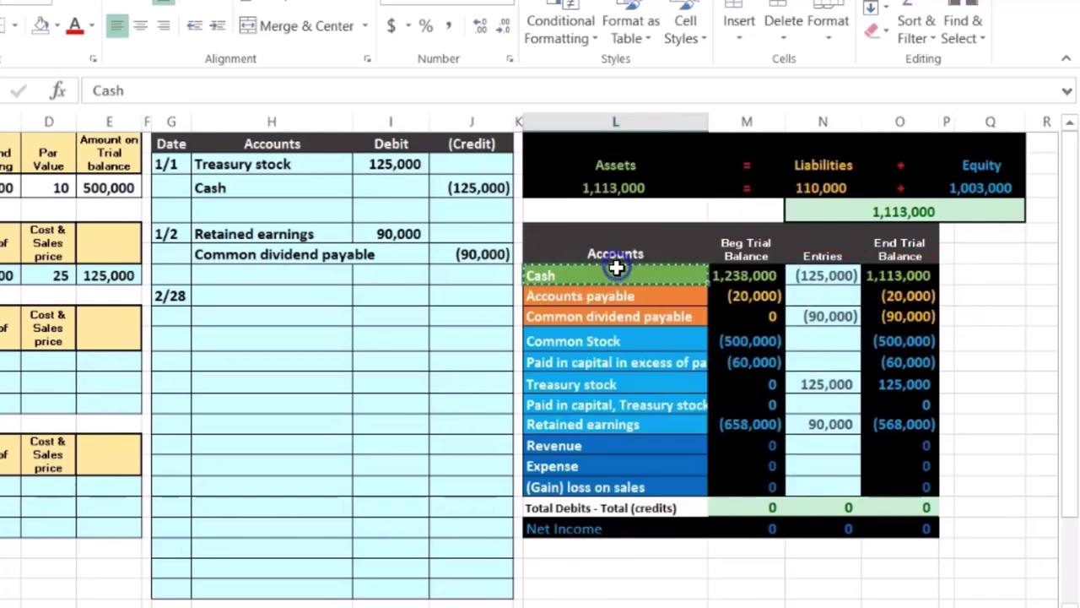
click(211, 318)
right_click(212, 318)
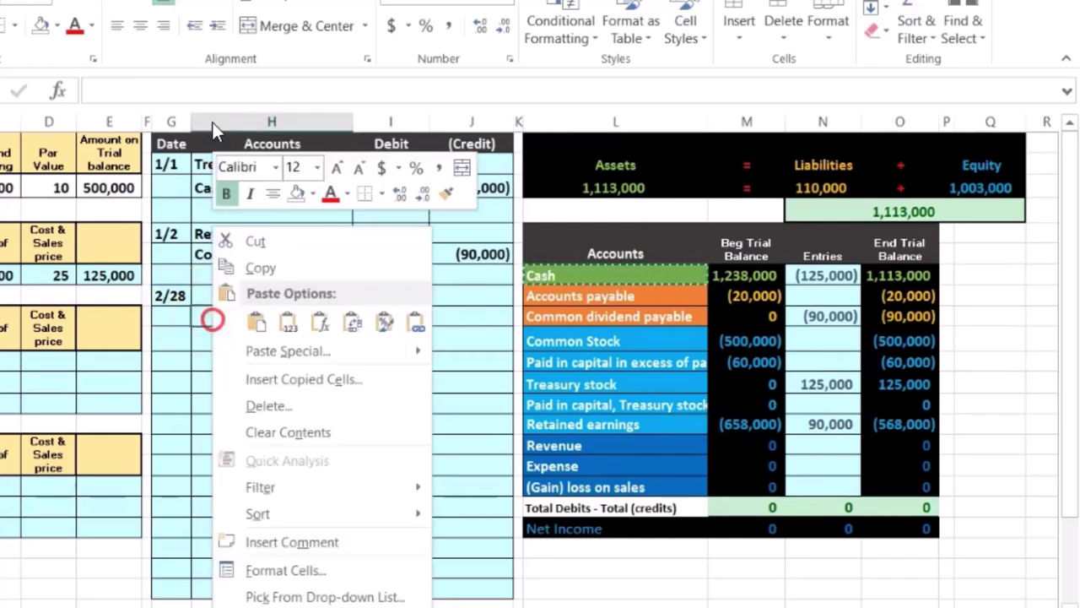
click(290, 323)
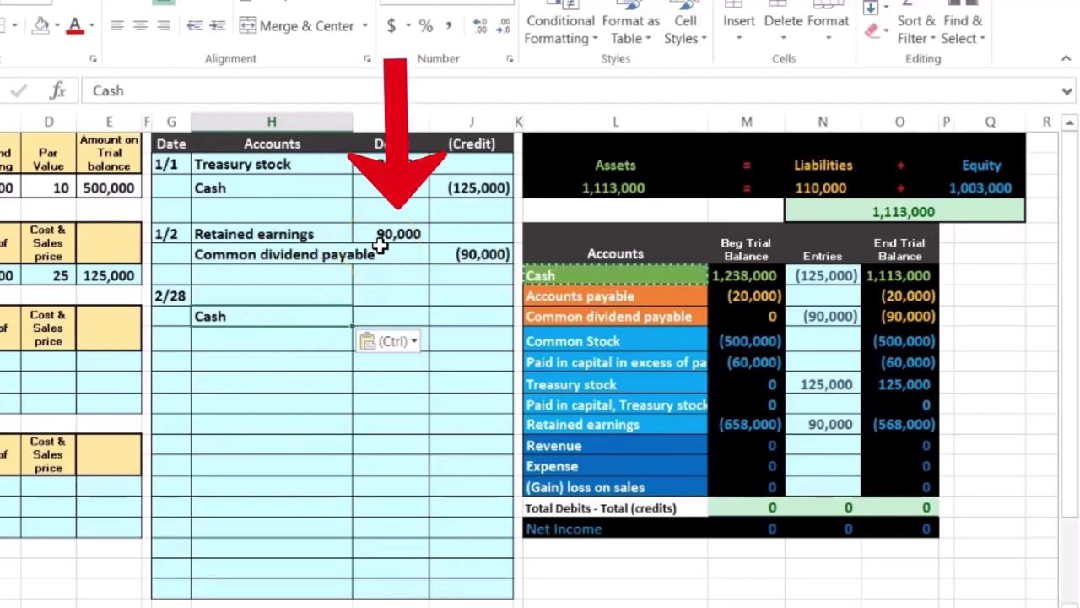
Enter -90000 as the Cash credit in J9 and 90,000 as the debit in I8 of the 2/28 entry.
click(456, 314)
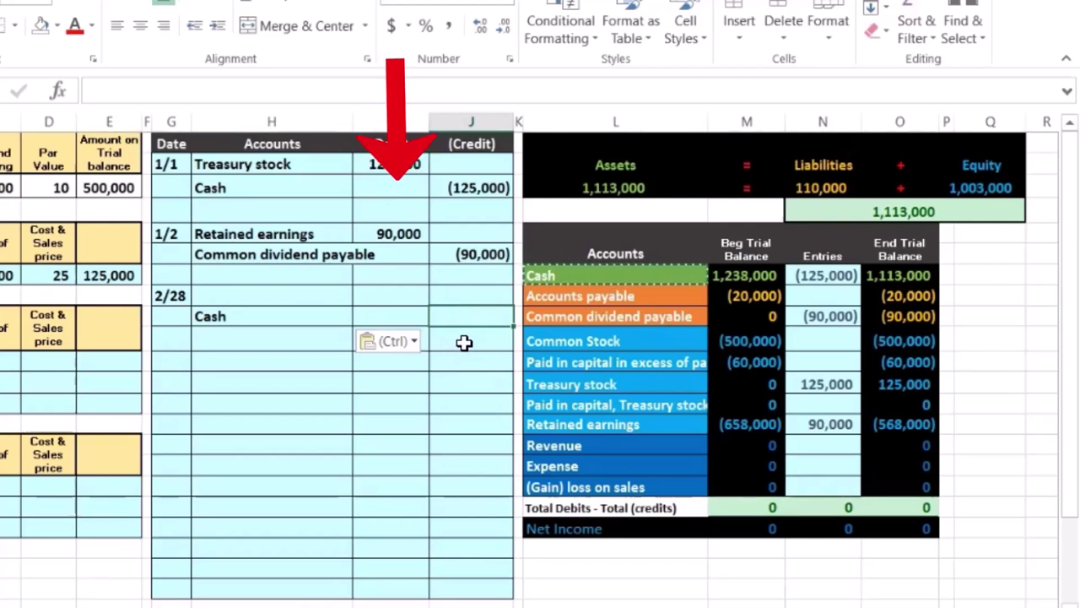
text(-90000)
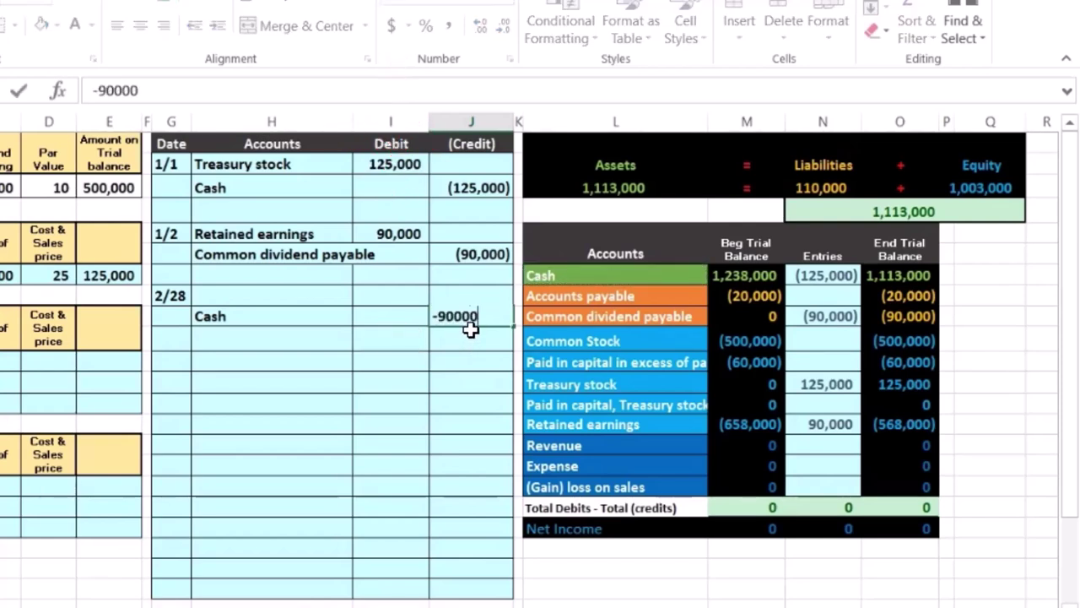
key(Return)
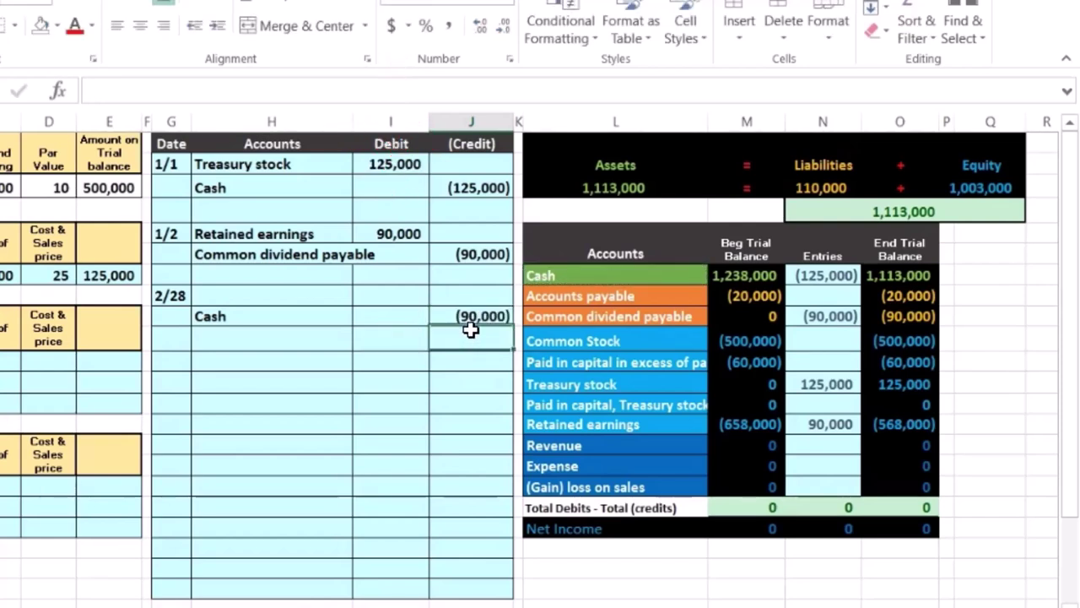
key(Left)
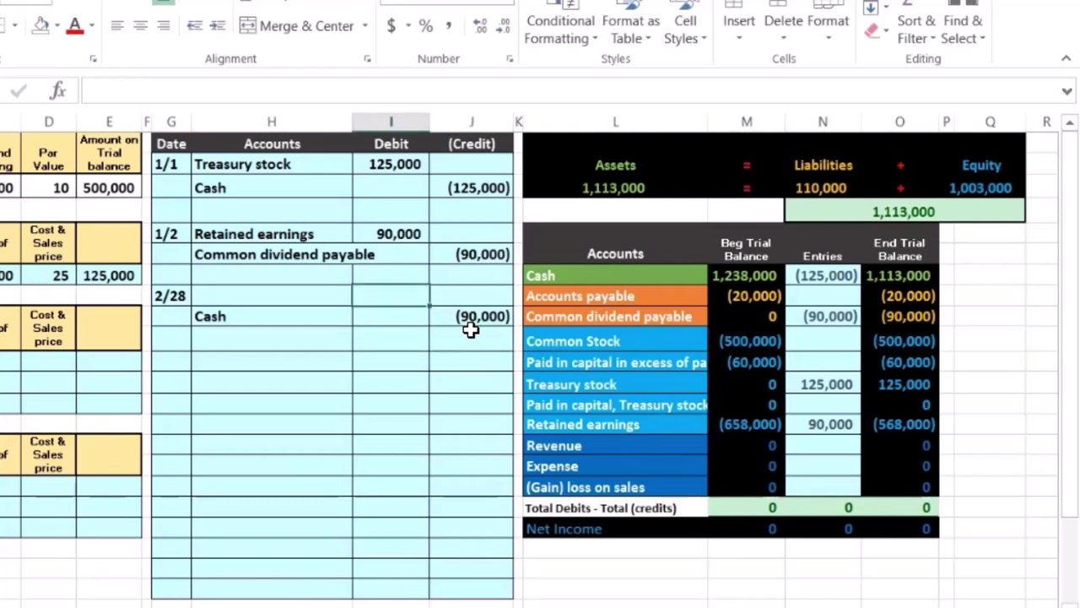
text(90)
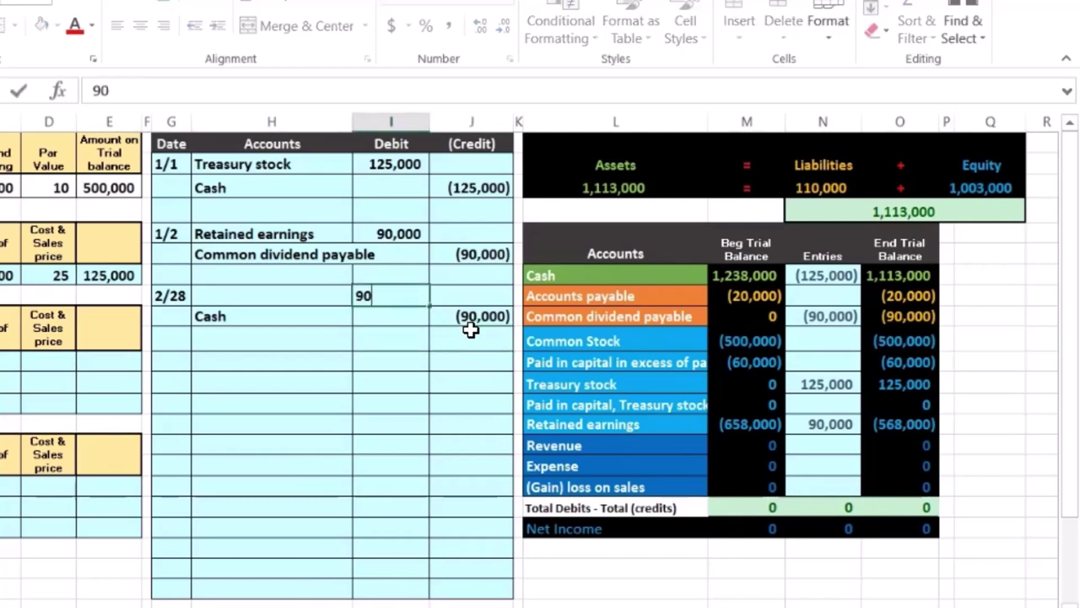
text(,000)
key(Return)
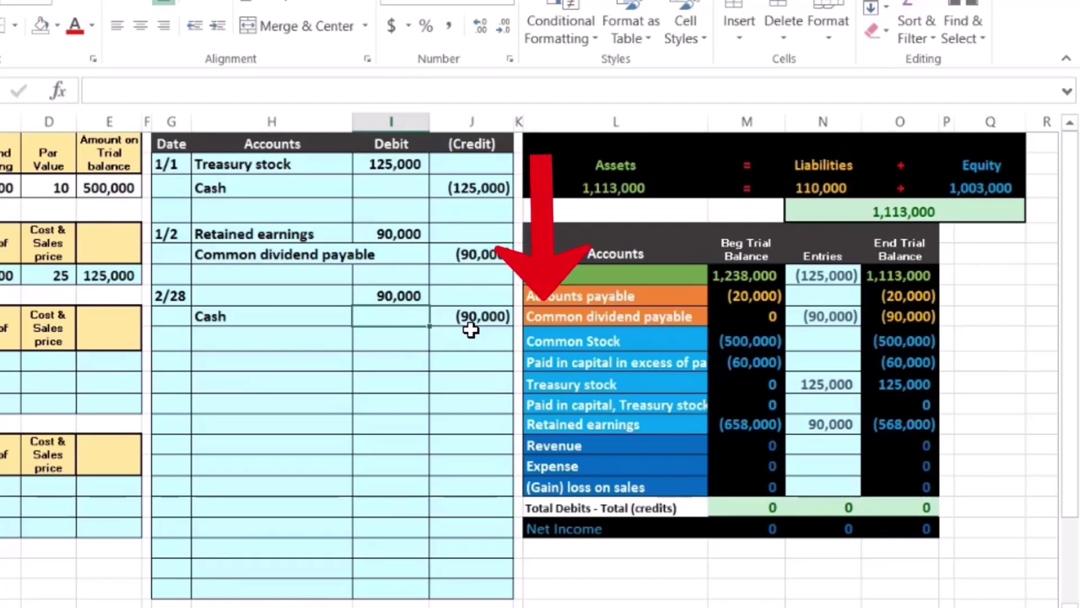
Copy the Common dividend payable account name from the trial balance and paste it as values into H8 of the 2/28 entry.
drag(559, 313, 895, 323)
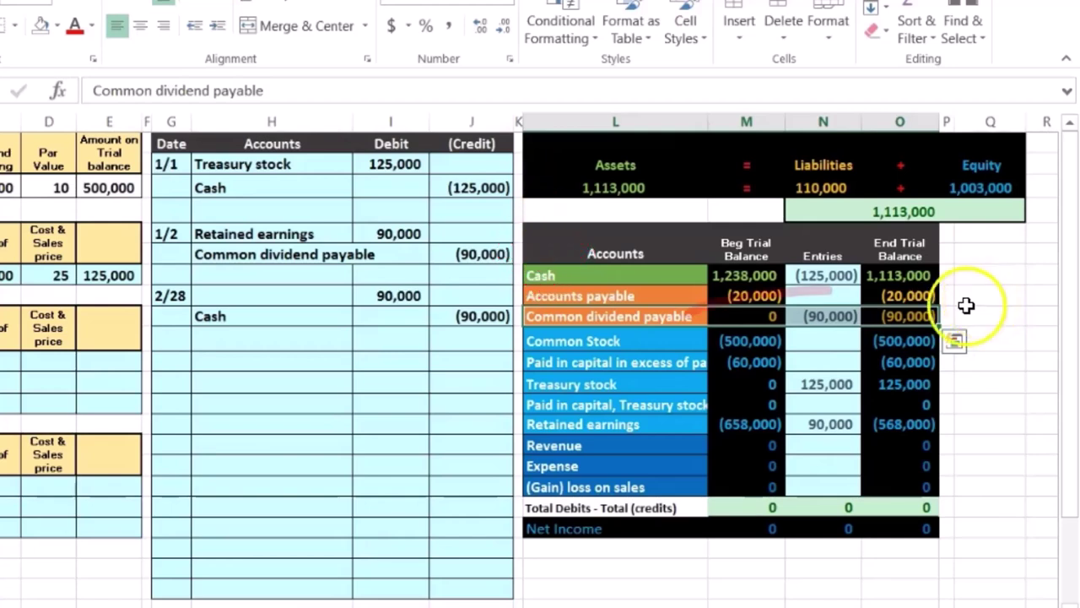
click(970, 313)
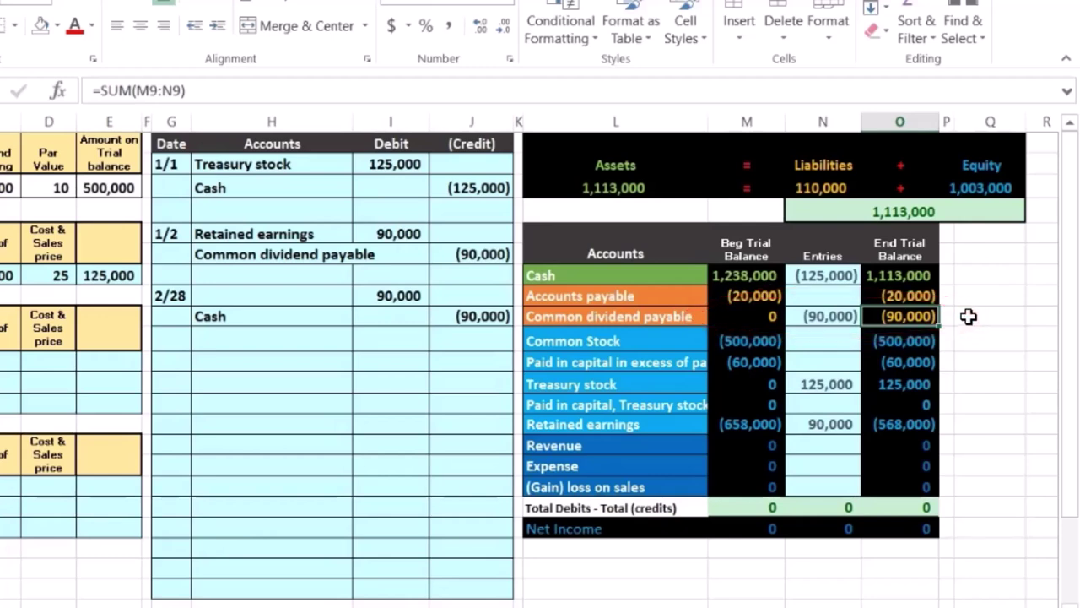
right_click(633, 318)
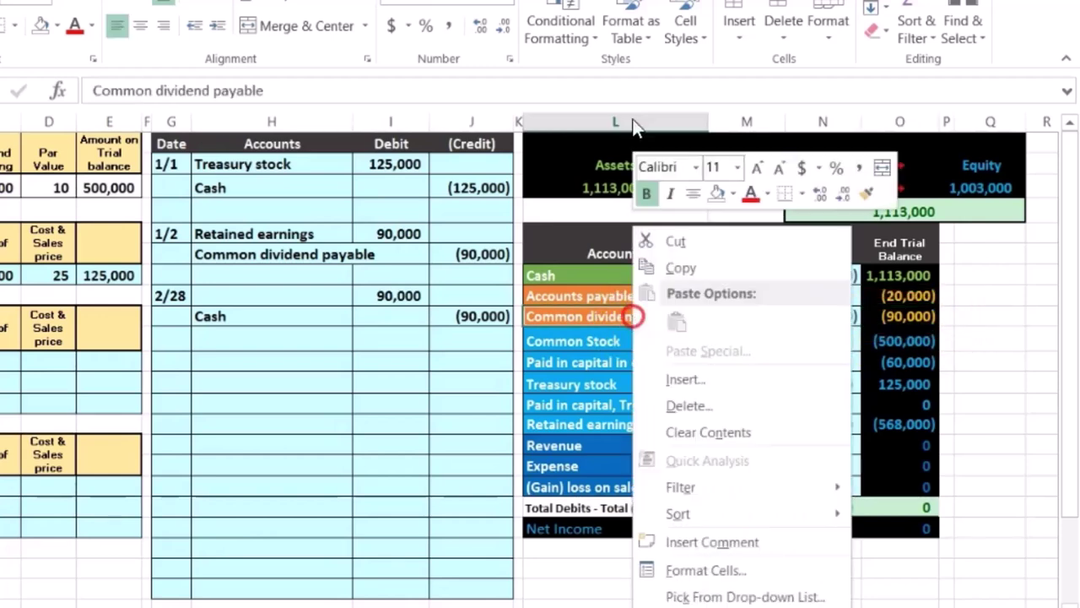
click(659, 262)
click(237, 295)
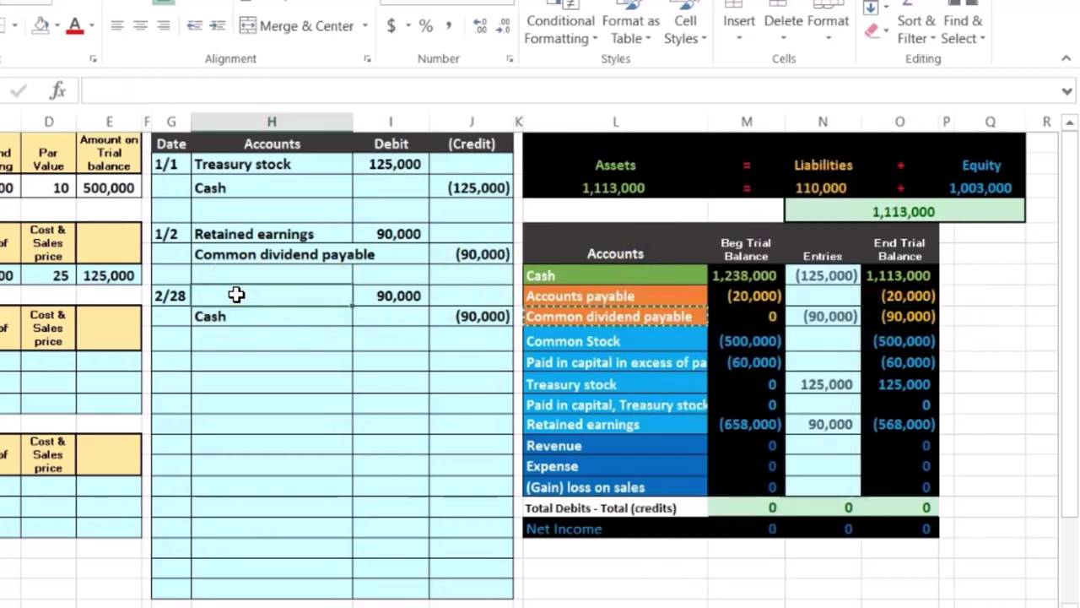
right_click(236, 296)
click(313, 324)
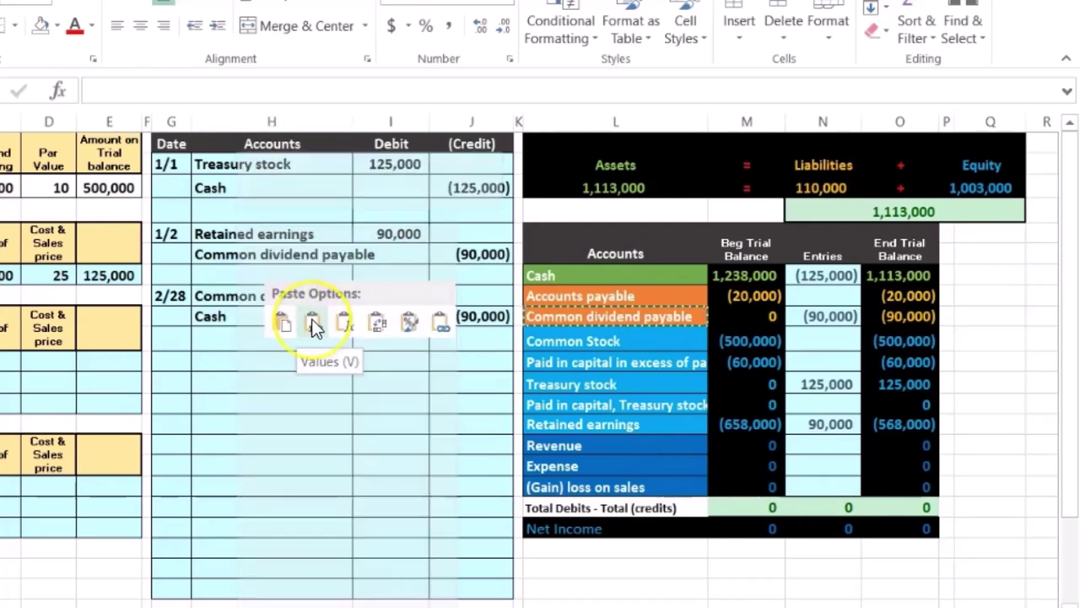
click(313, 324)
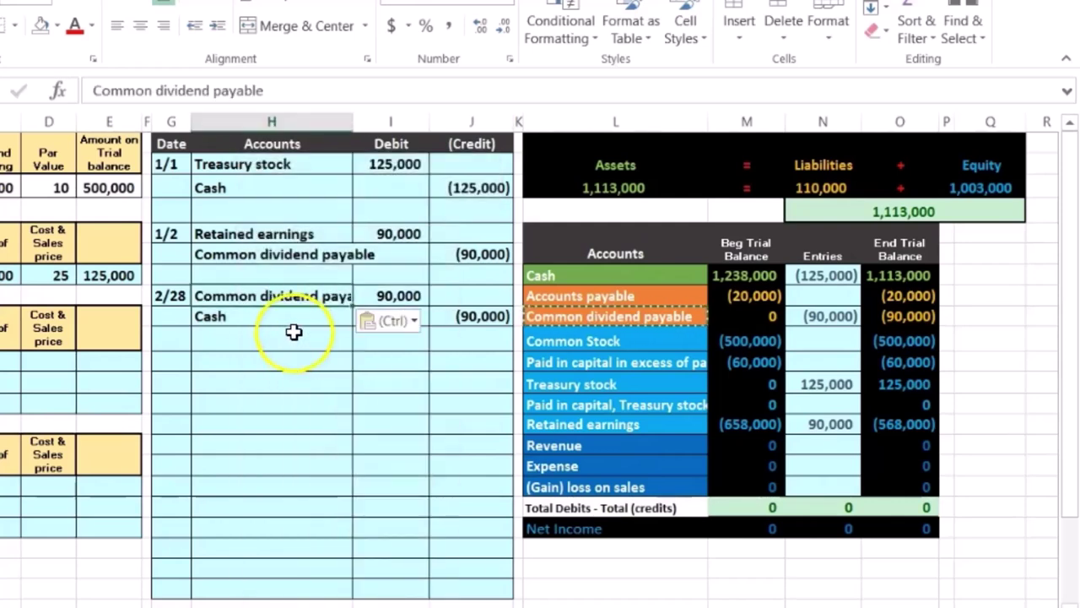
Post the 2/28 debit to the Common dividend payable row of the Entries column by extending its formula to =J6+I8.
click(375, 289)
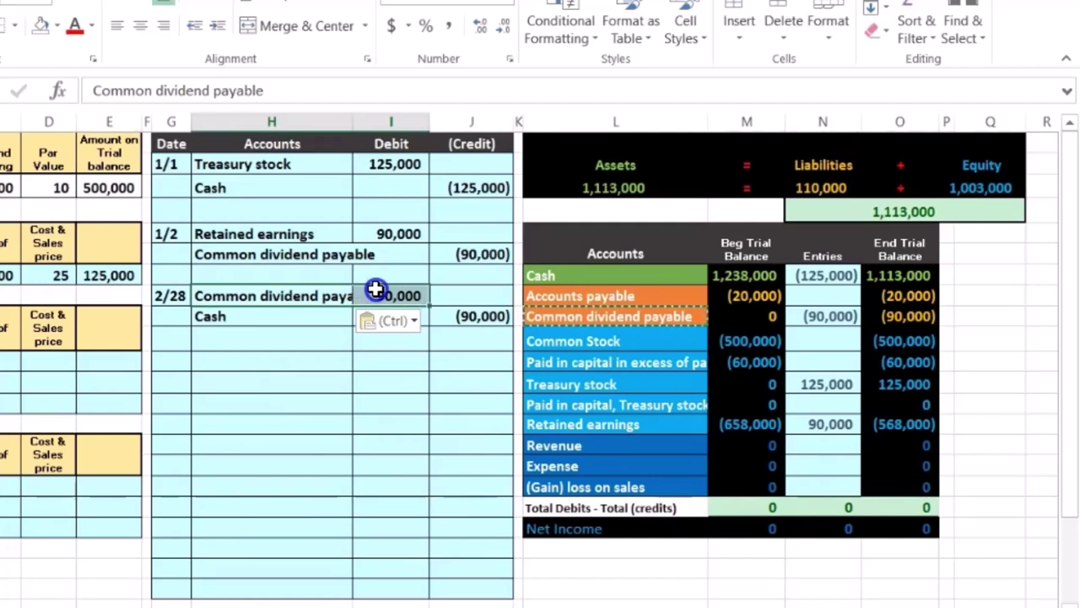
click(624, 314)
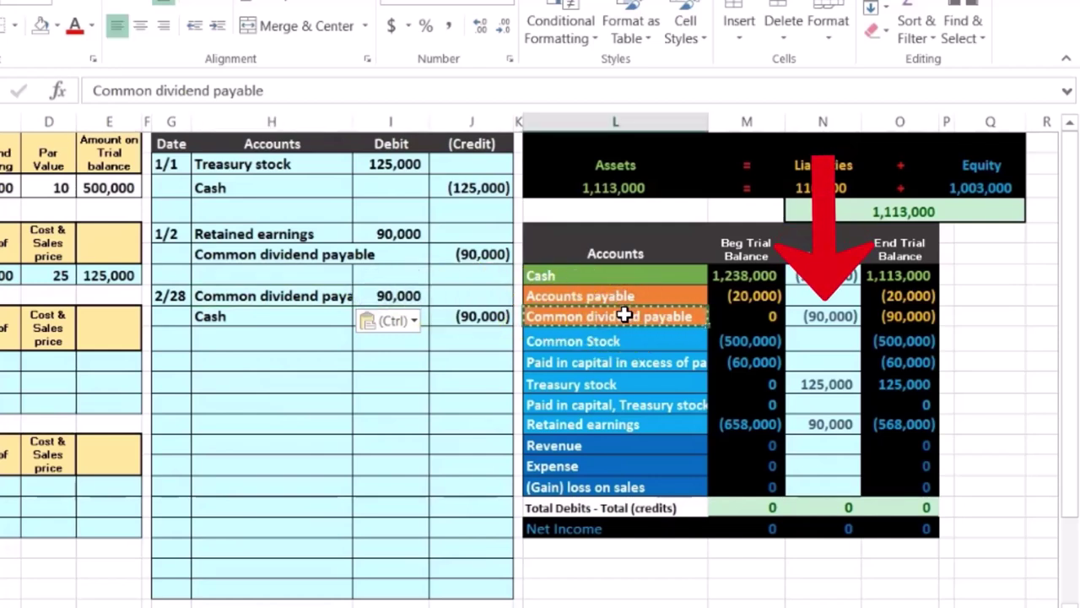
click(813, 312)
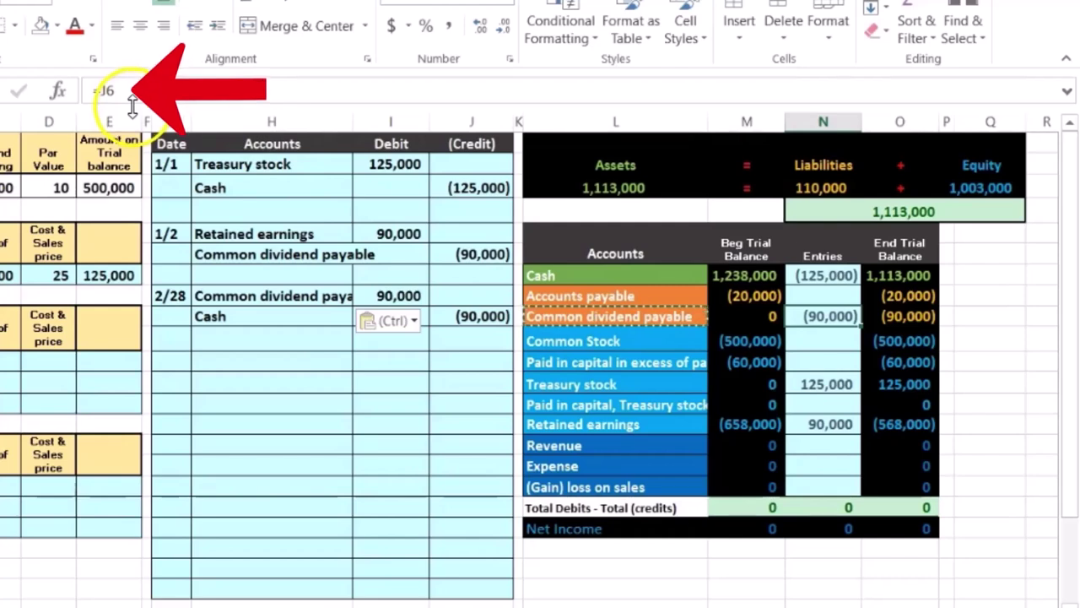
double_click(821, 312)
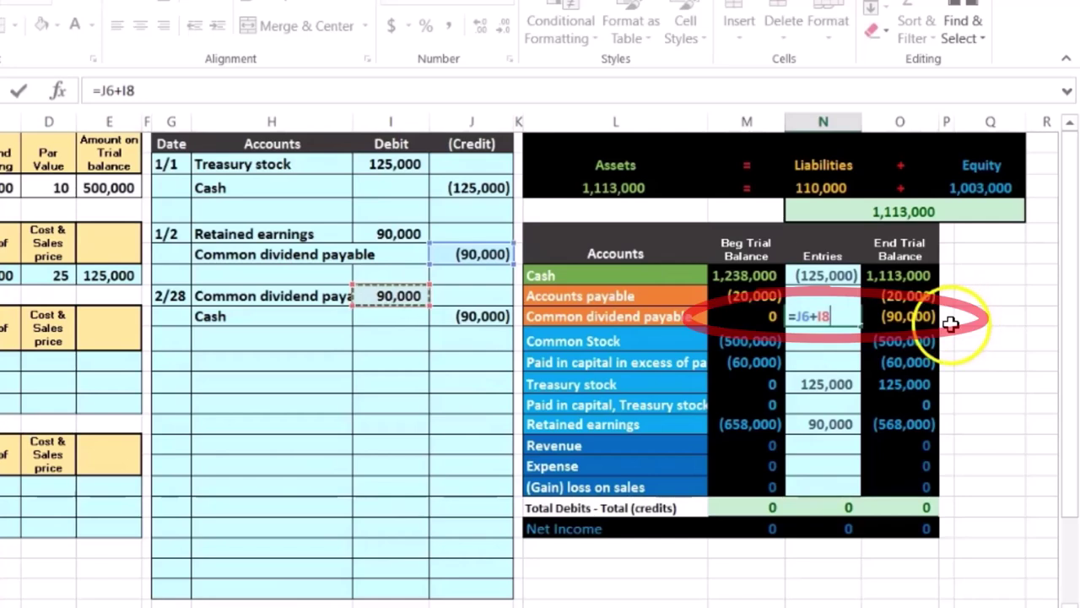
key(Return)
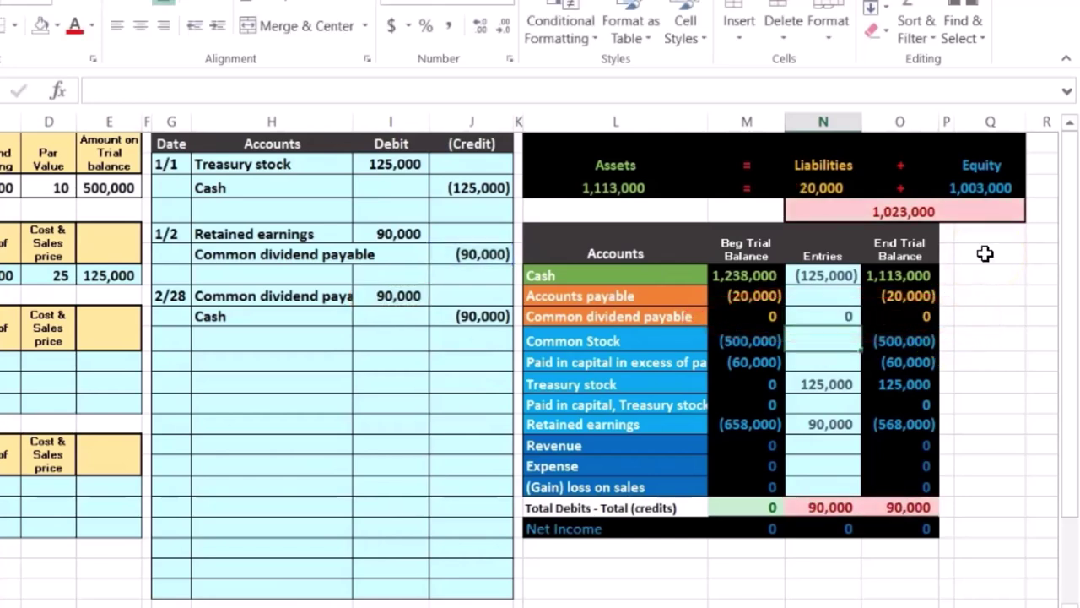
Post the 2/28 credit to the Cash row of the Entries column by extending its formula to =J3+J9.
click(268, 321)
drag(267, 321, 442, 316)
click(535, 273)
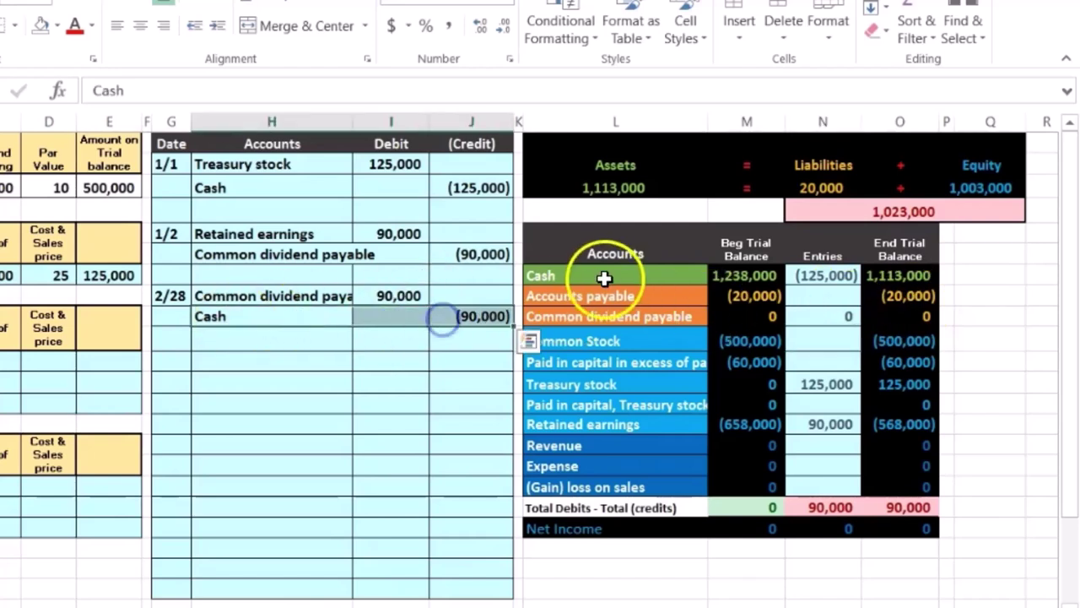
click(827, 274)
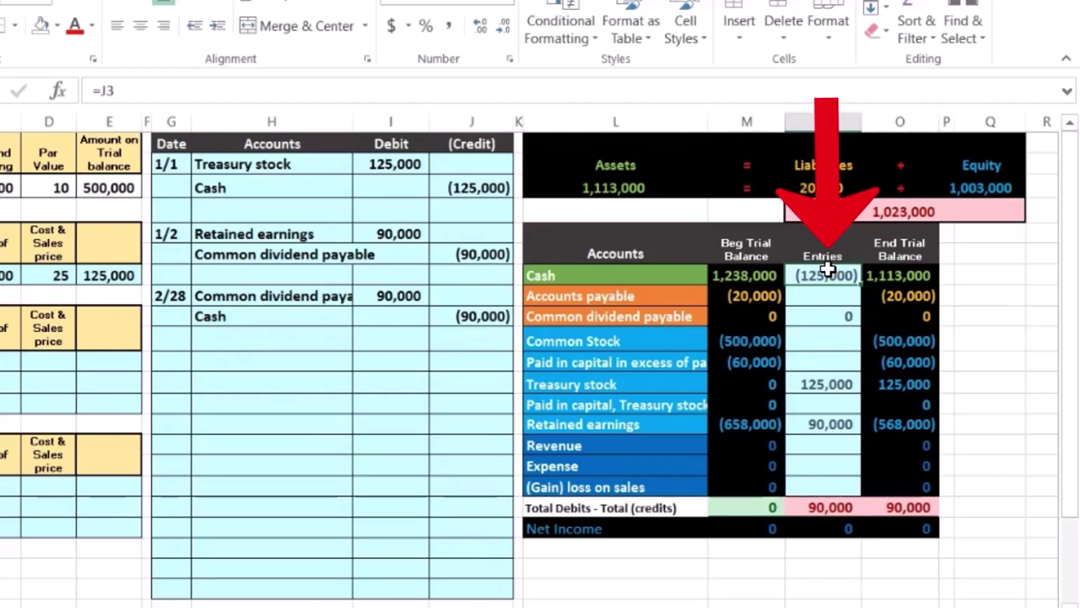
click(830, 267)
double_click(828, 273)
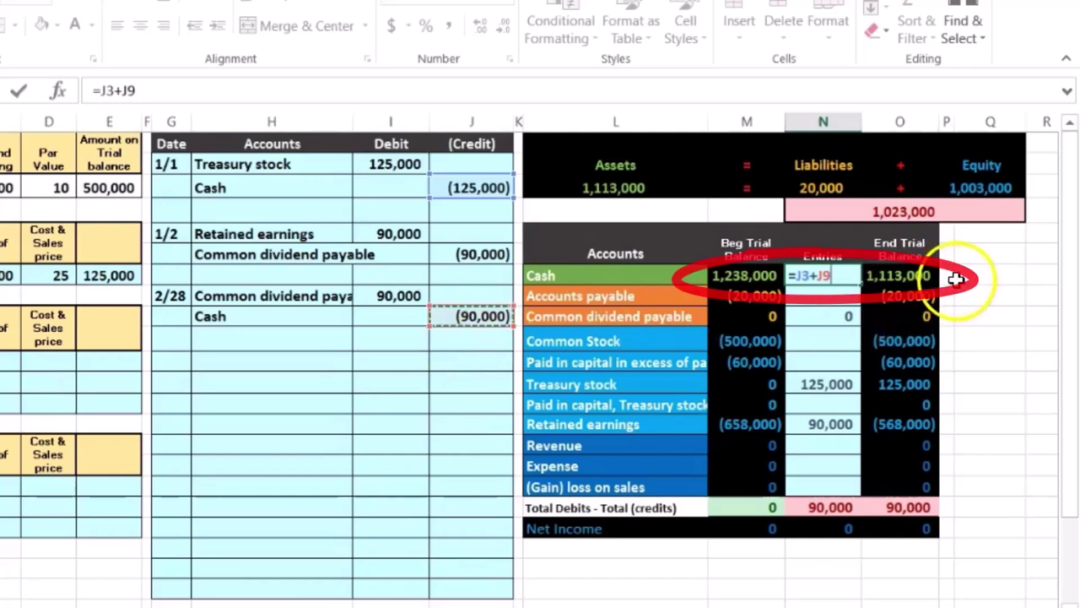
key(Return)
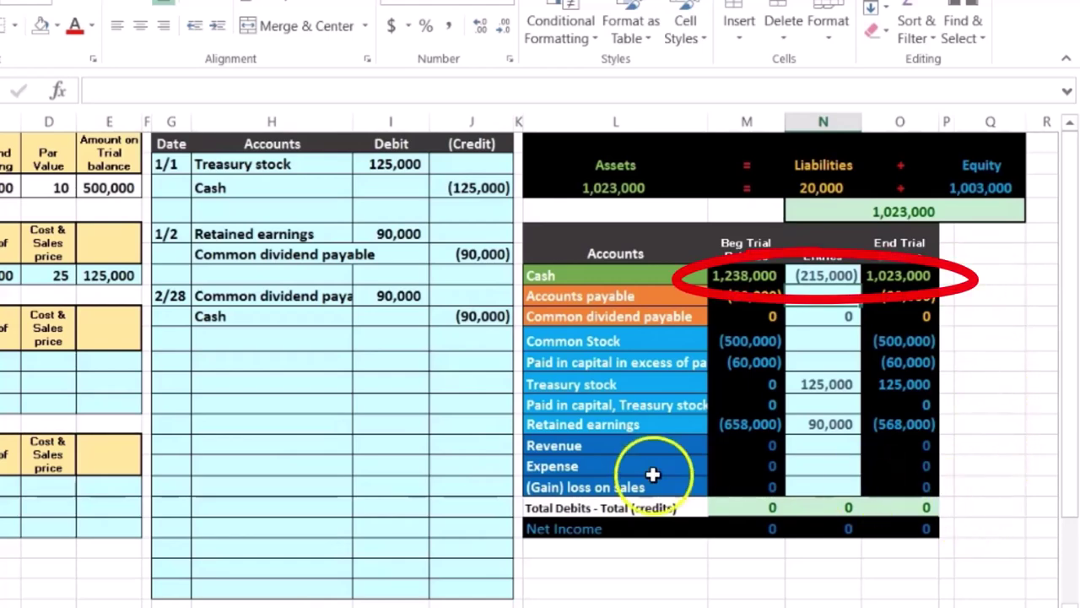
Enter 1500 shares in C11 and a price of 30 in D11 on the Sales price row of the 7/6 table.
key(Left)
key(Left)
key(Left)
key(Left)
key(Left)
key(Left)
key(Left)
key(Left)
key(Left)
key(Left)
key(Left)
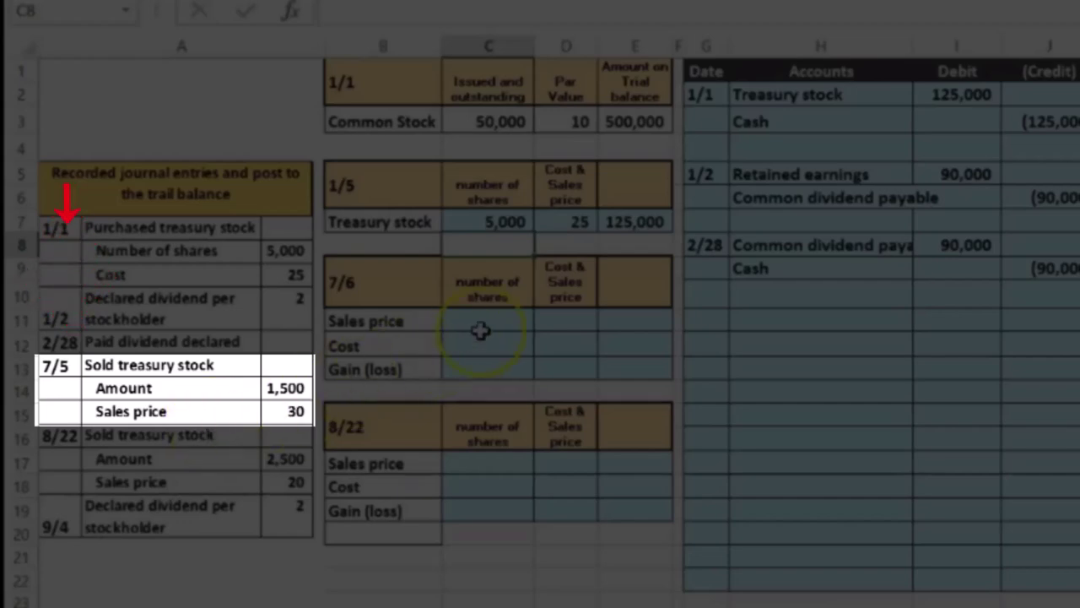
click(481, 323)
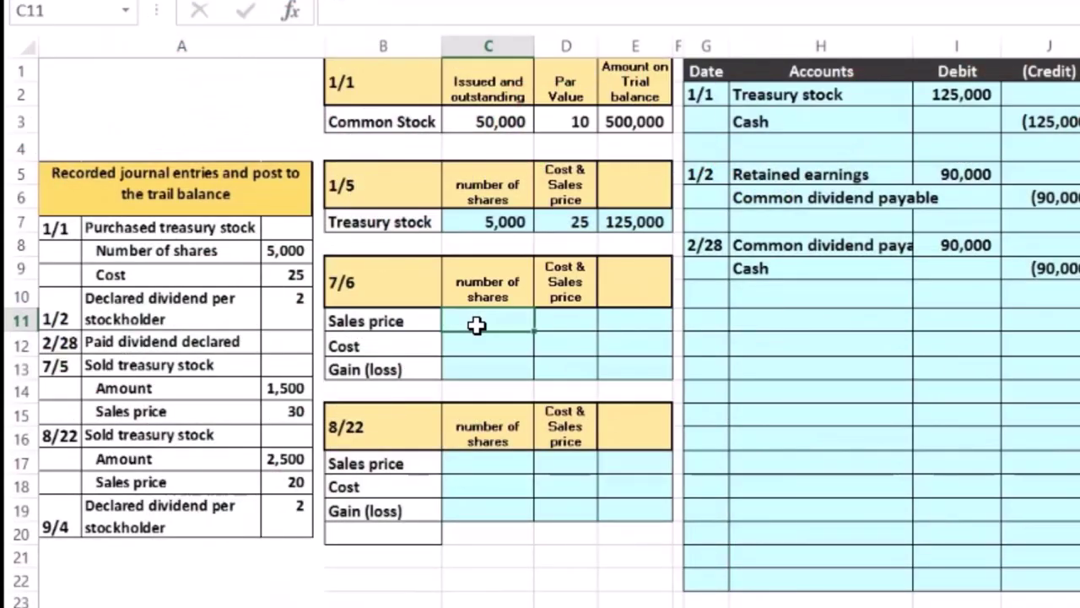
text(1500)
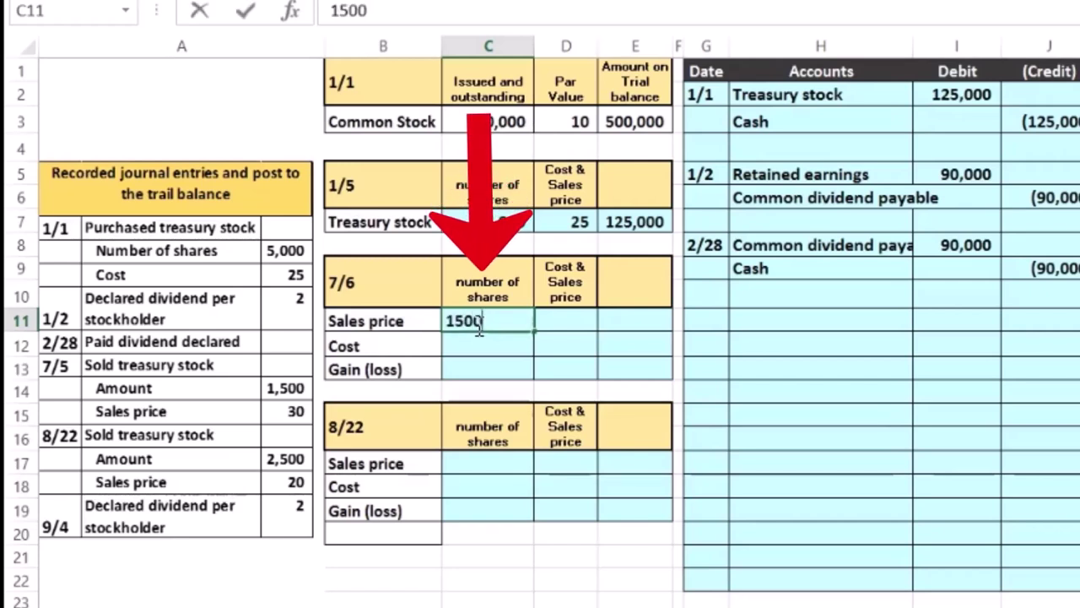
key(Tab)
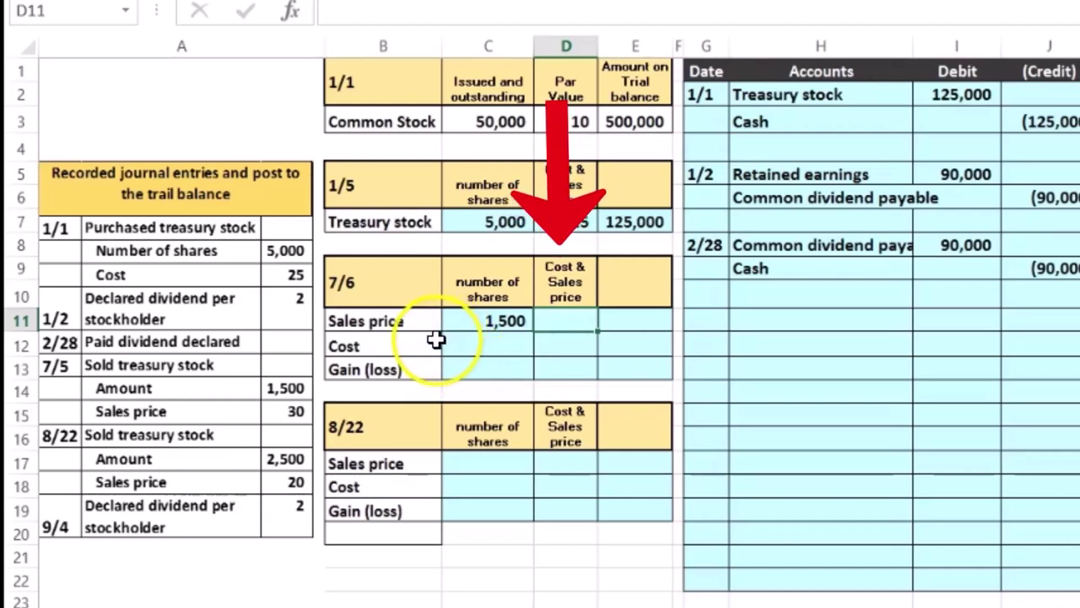
text(30)
key(Tab)
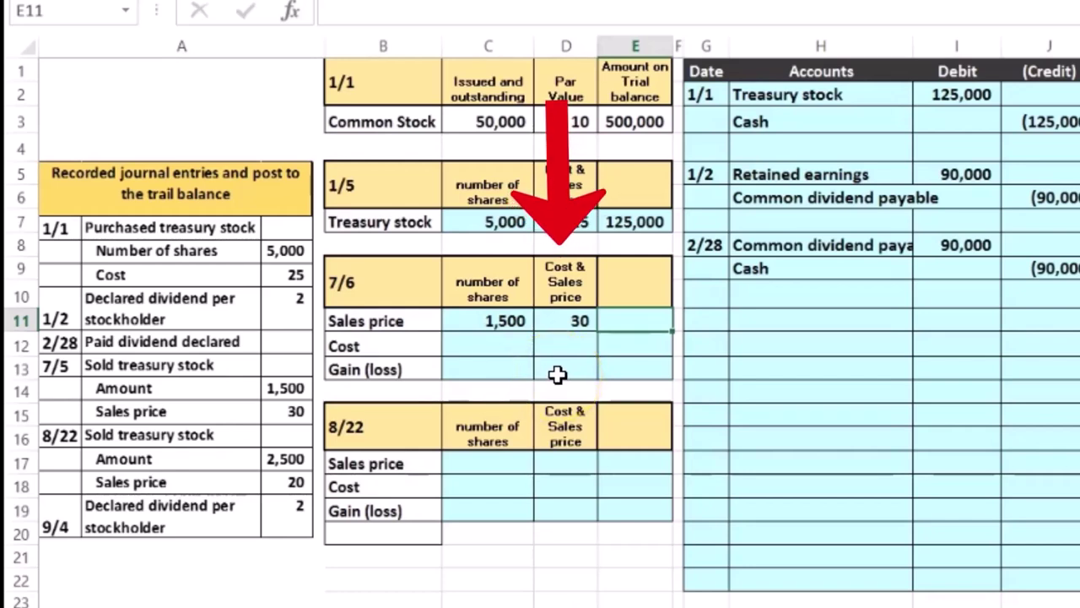
Calculate the 7/6 total sales amount in E11 by multiplying the number of shares in C11 by the price in D11.
text(=)
click(499, 320)
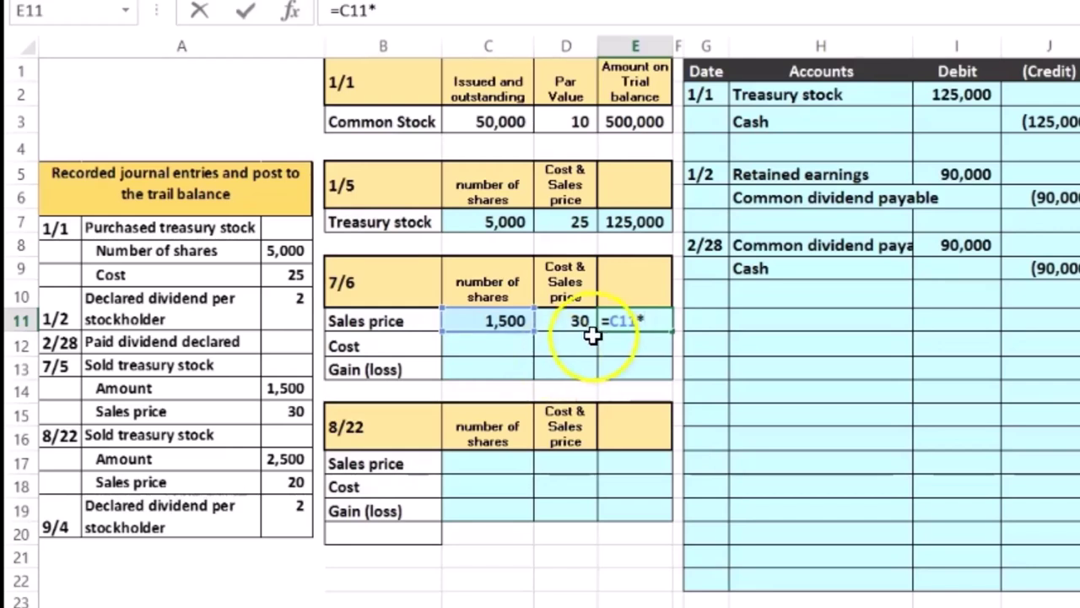
click(571, 322)
key(Return)
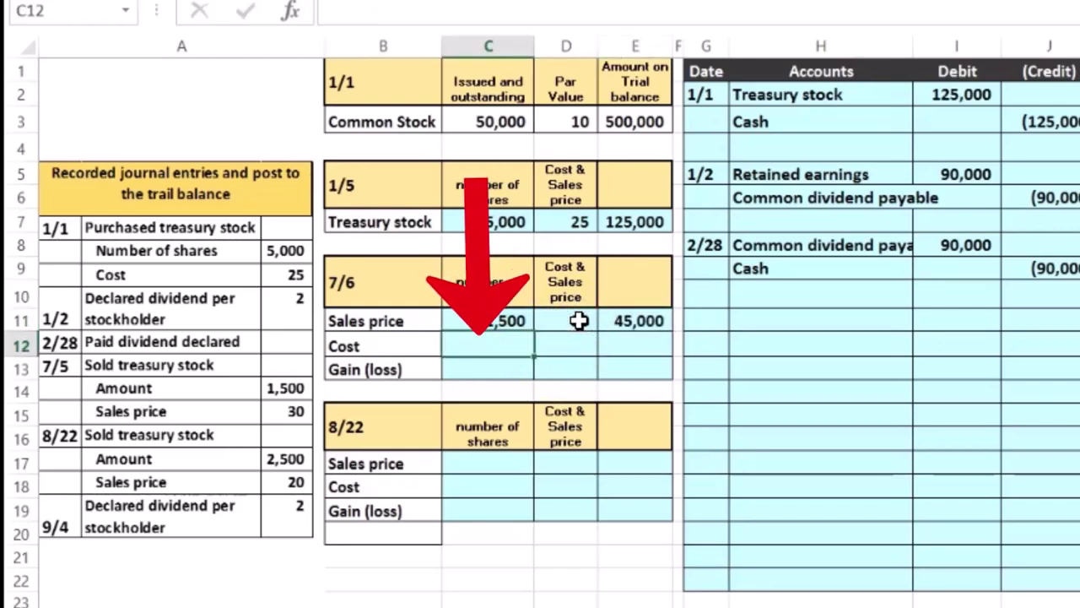
Enter 1,500 shares in C12 and a cost of 25 in D12 on the Cost row of the 7/6 table.
text(1,50)
text(00)
key(Tab)
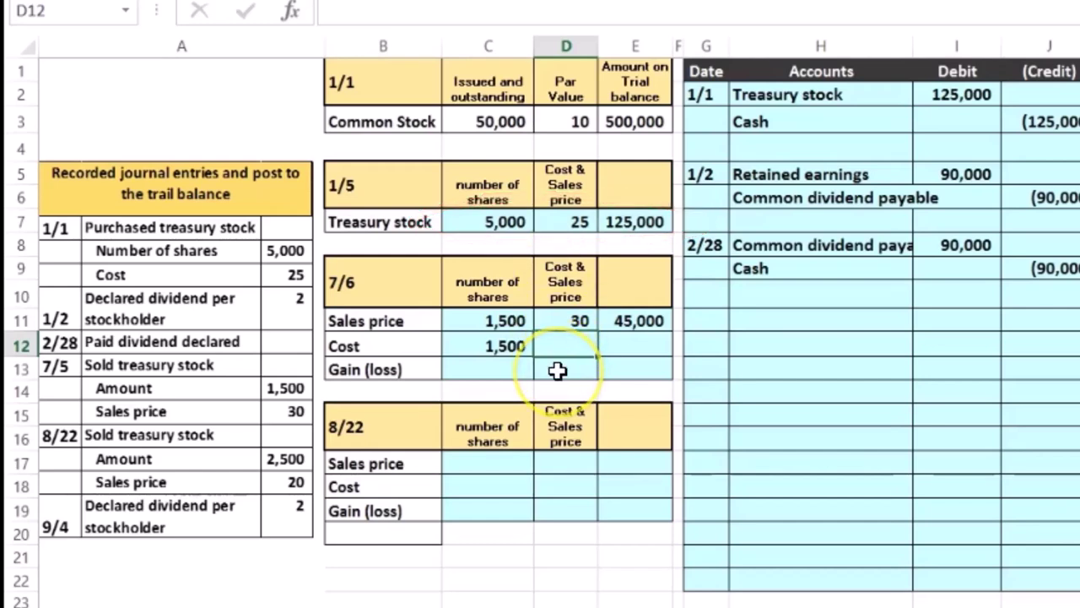
key(Tab)
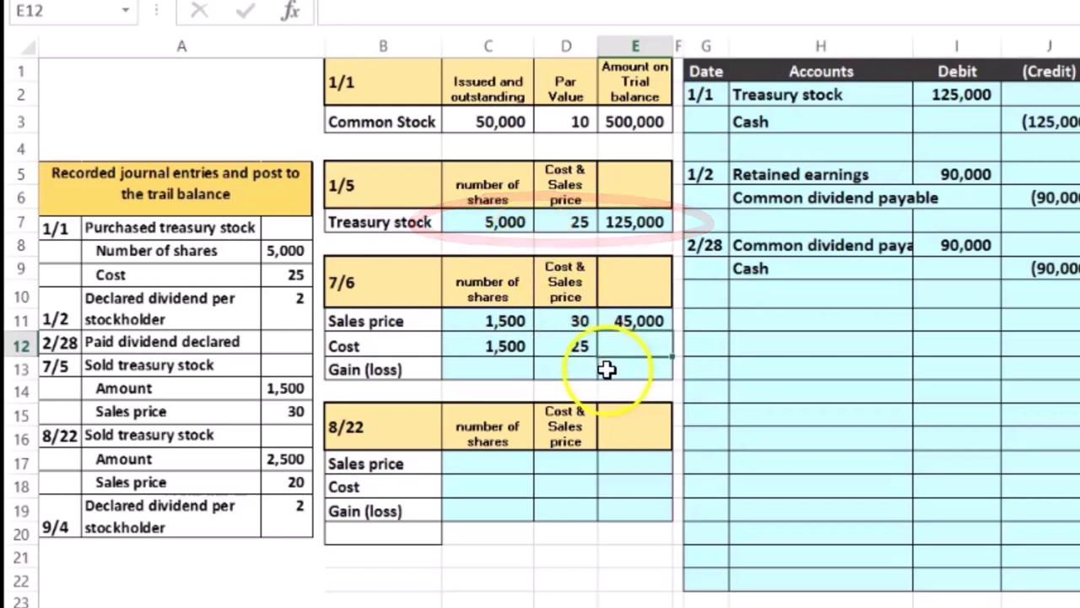
Calculate the total cost of the 7/6 shares in E12 with =C12*D12.
text(=)
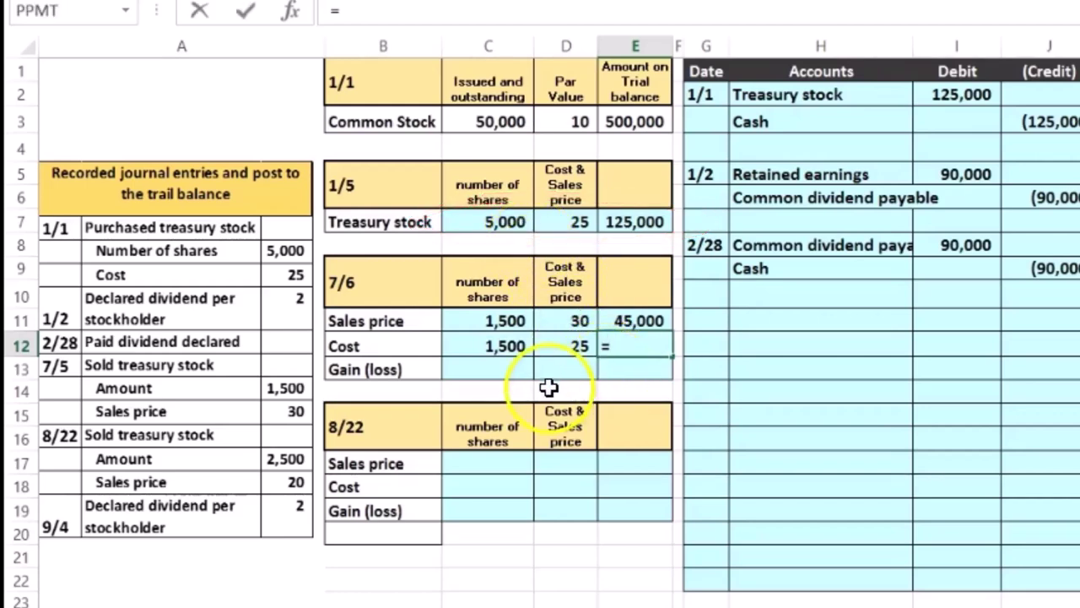
click(506, 345)
text(*)
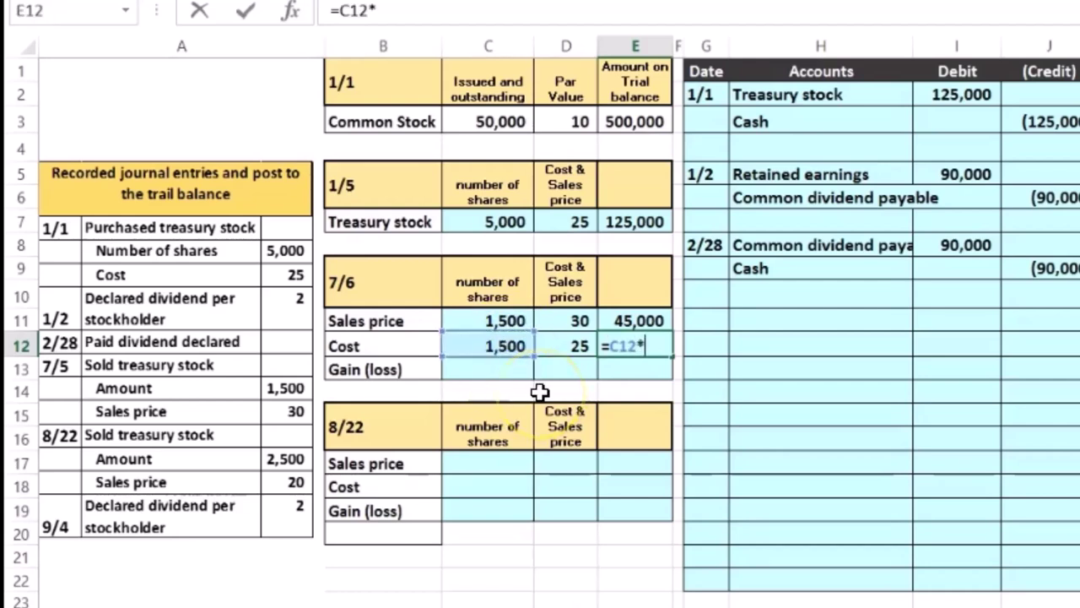
click(570, 346)
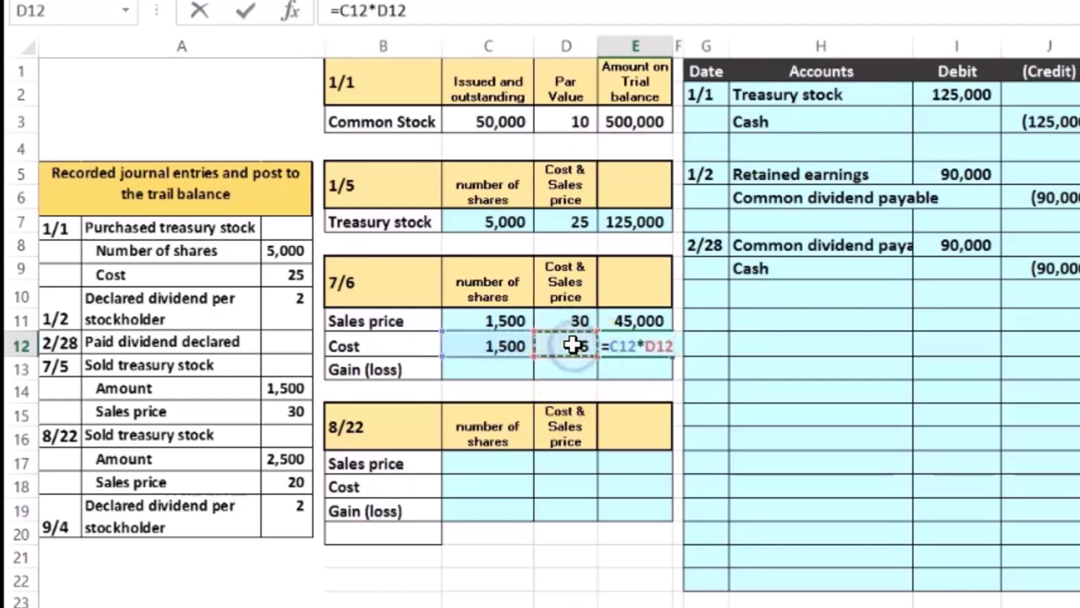
key(Return)
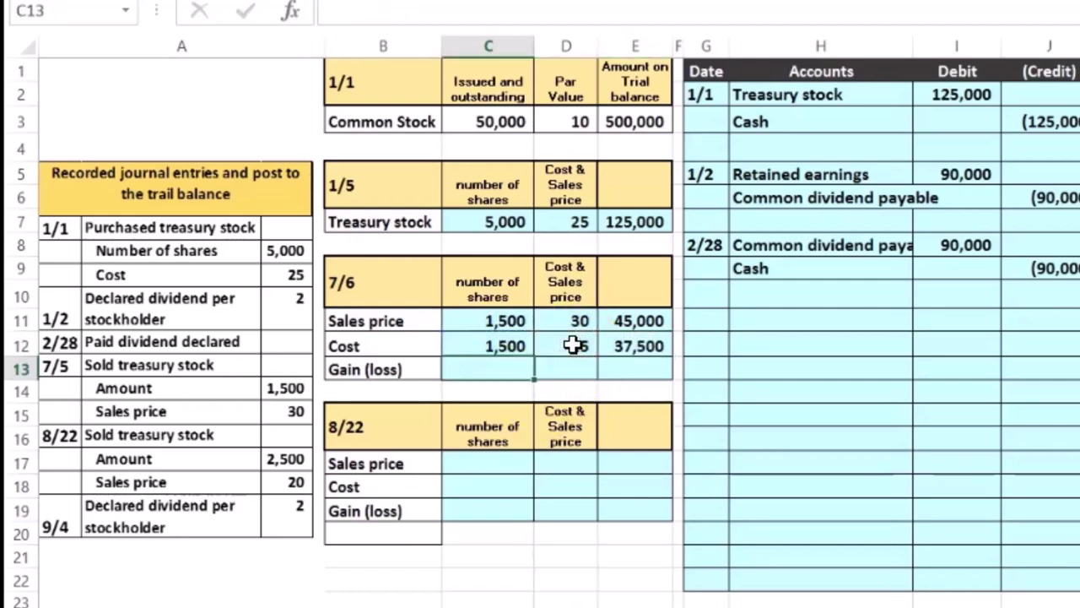
Calculate the 7/6 total gain or loss in E13 with =E11-E12.
click(633, 372)
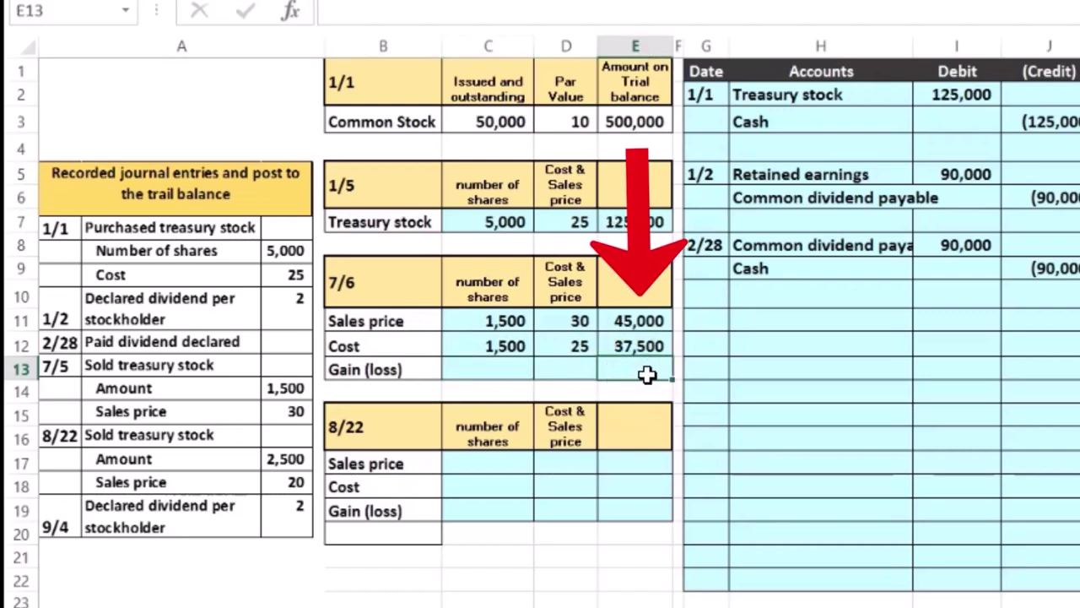
text(=)
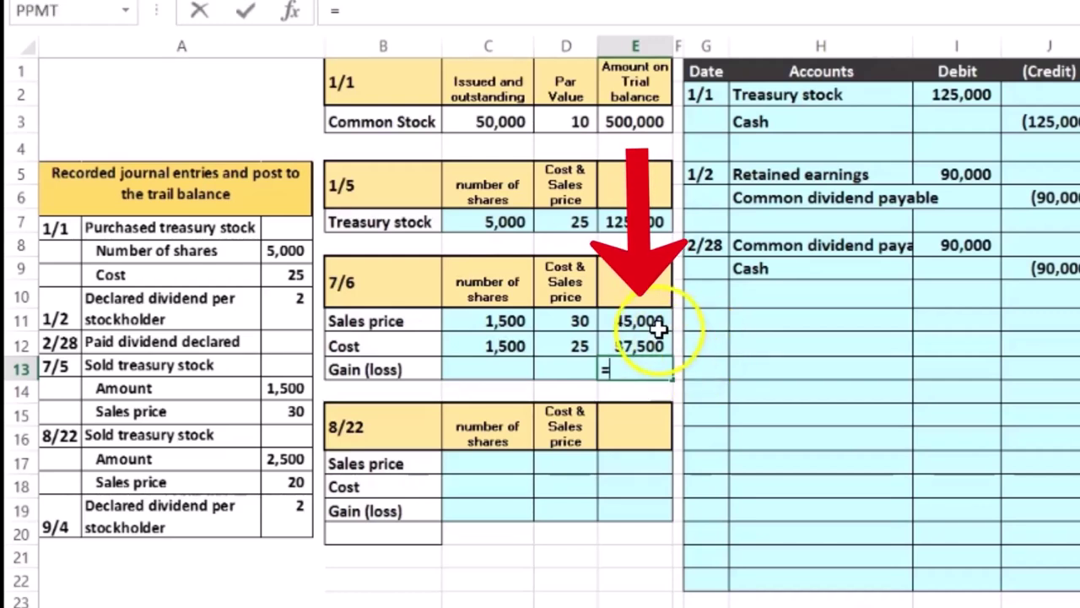
click(658, 331)
text(-)
click(650, 345)
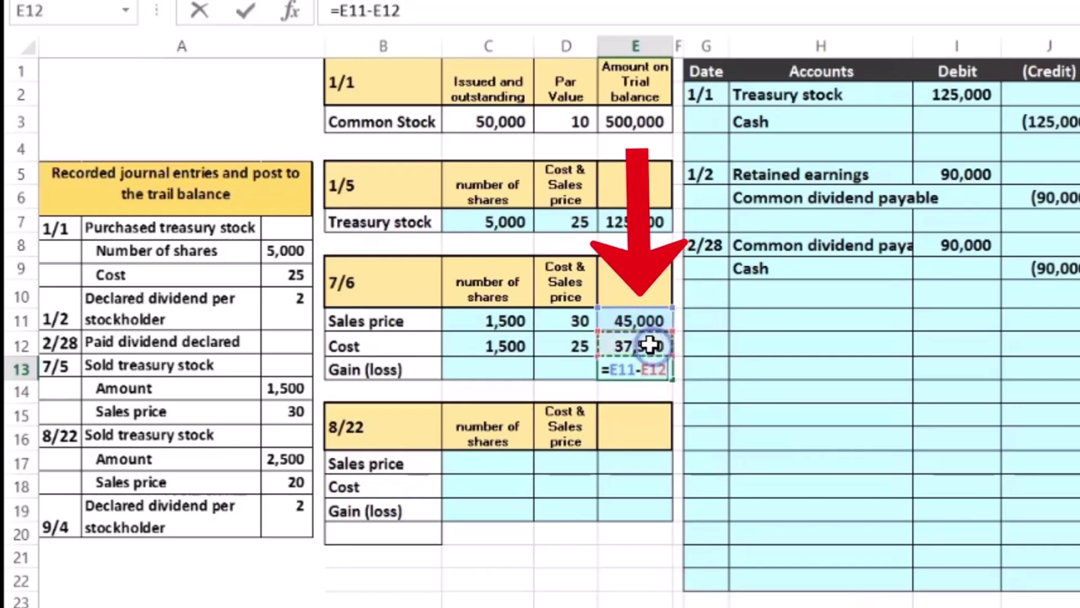
key(Return)
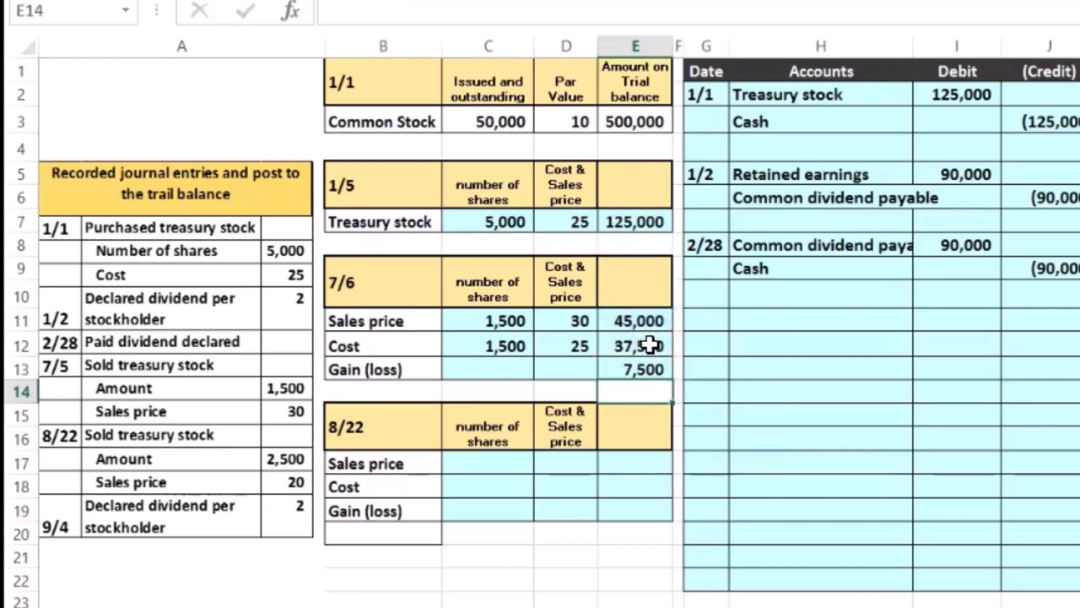
Enter 1,500 shares in C13 and calculate the 7/6 gain per share in D13 by subtracting the cost in D12 from the sales price in D11.
click(501, 376)
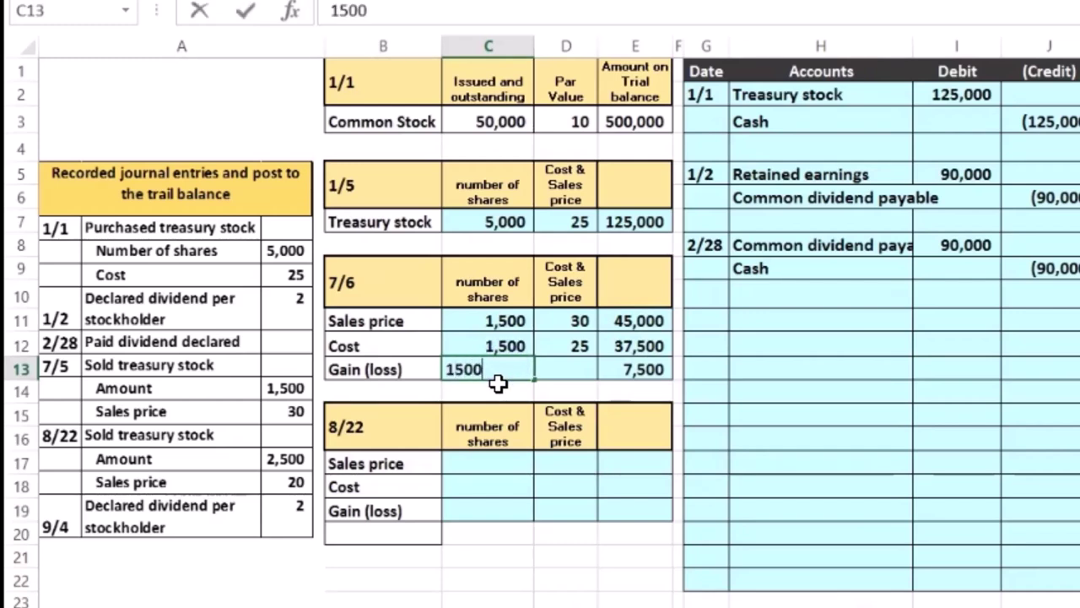
key(Right)
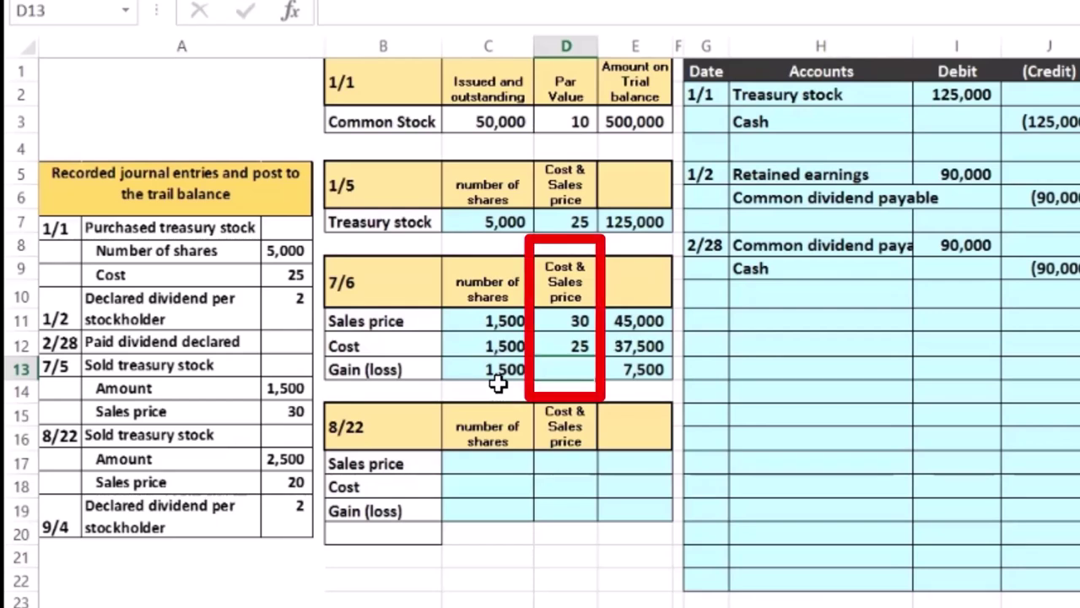
text(=)
click(567, 319)
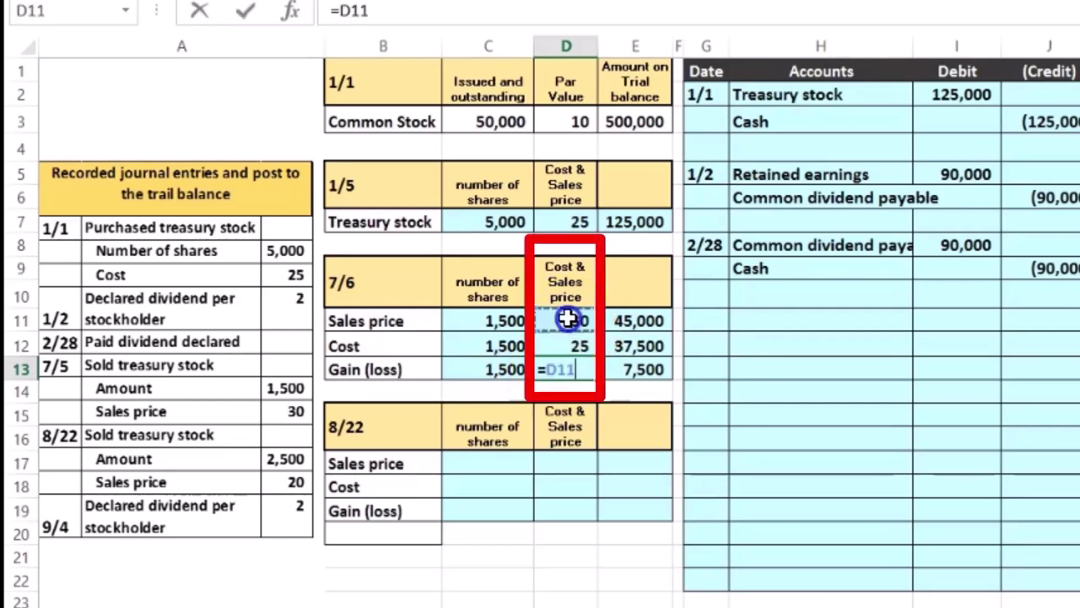
text(-)
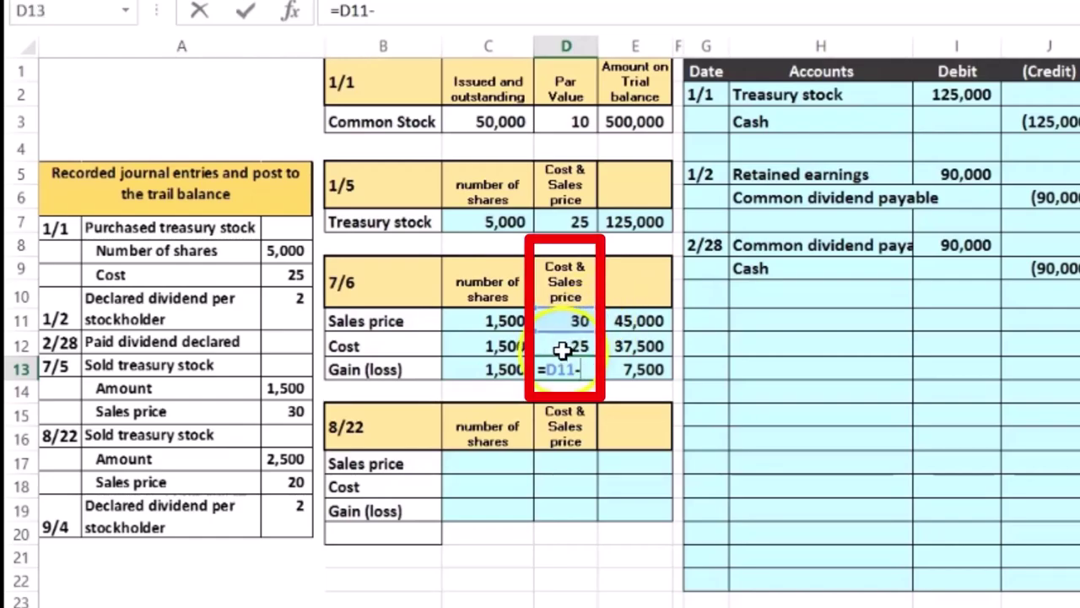
key(Return)
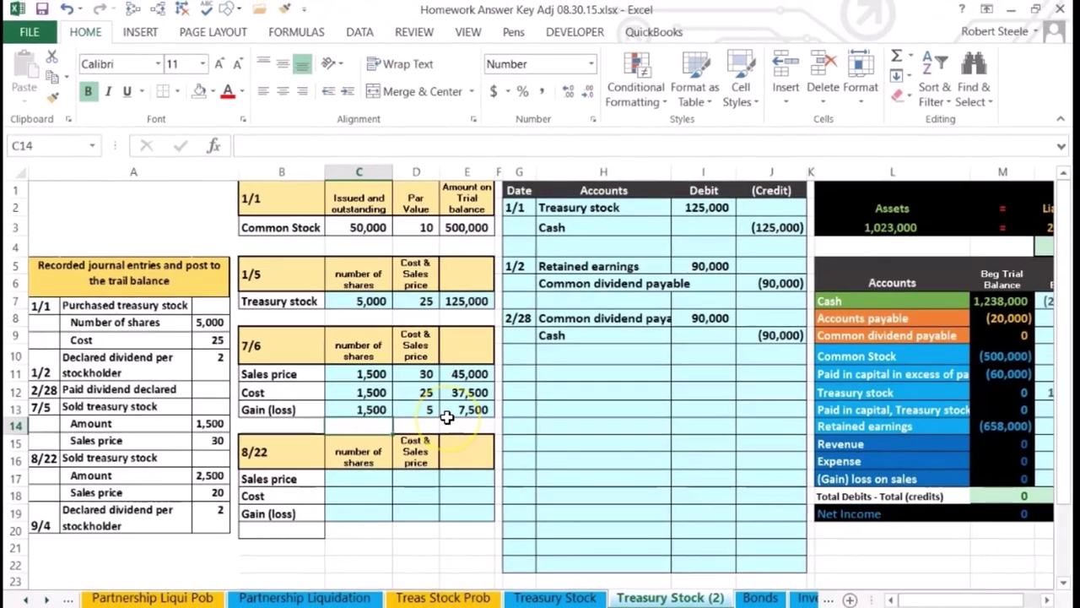
Check the total gain in the Calculator by multiplying 1500 shares by 5, and close the Calculator.
text(150)
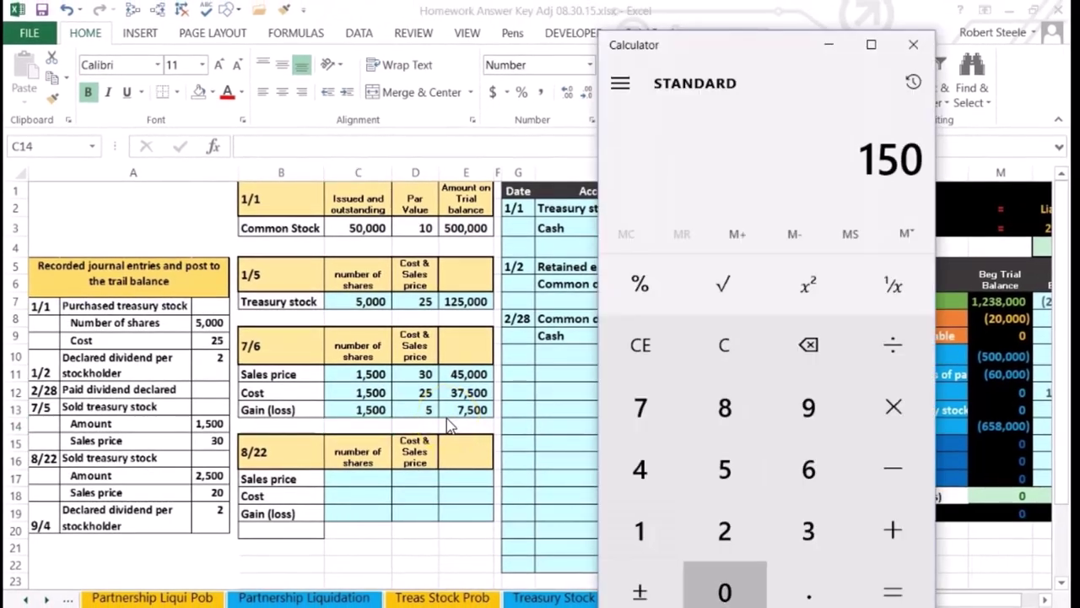
text(0)
text(5)
key(Return)
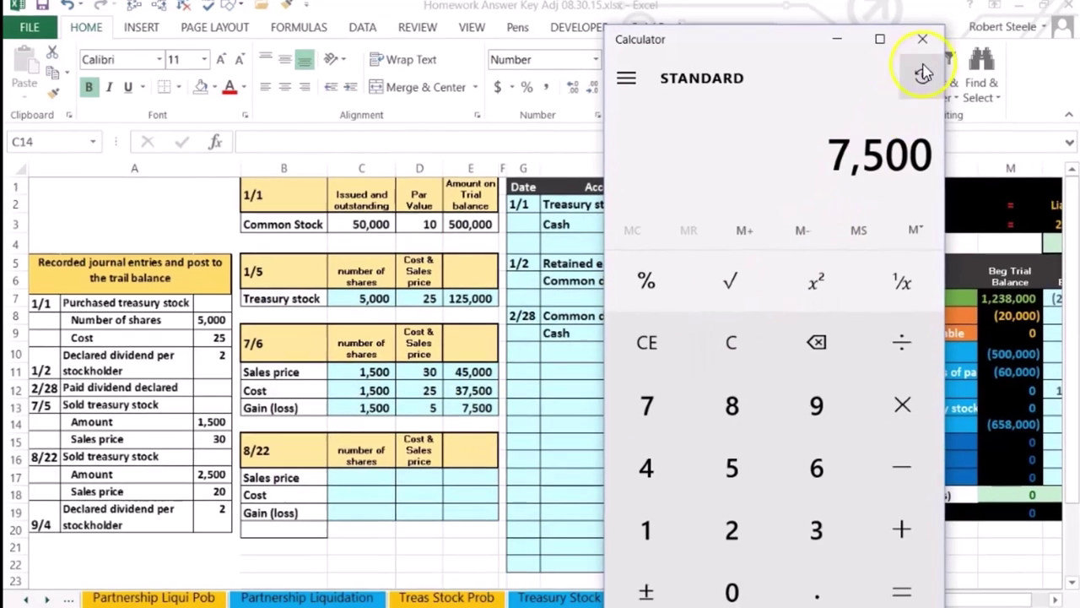
click(913, 44)
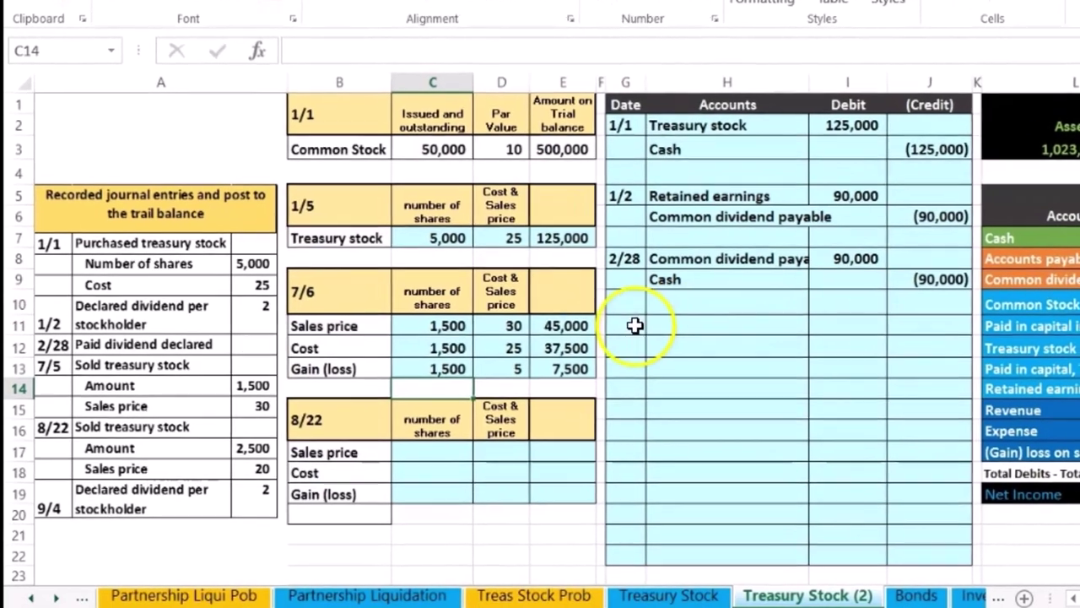
Enter the date 7/5 in G11 to begin the treasury stock sale journal entry.
click(591, 342)
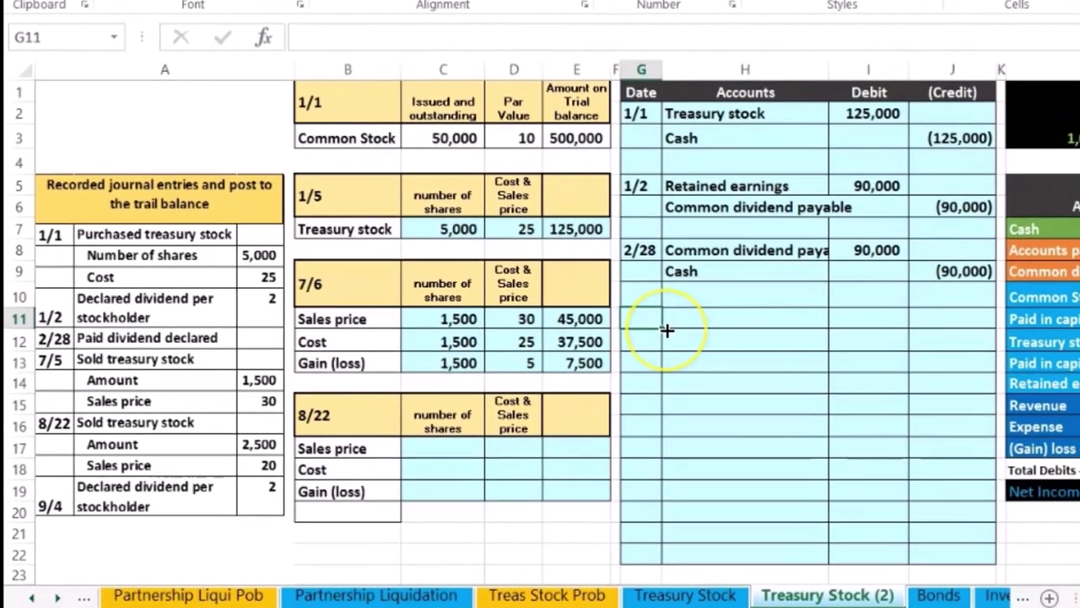
key(Return)
click(665, 326)
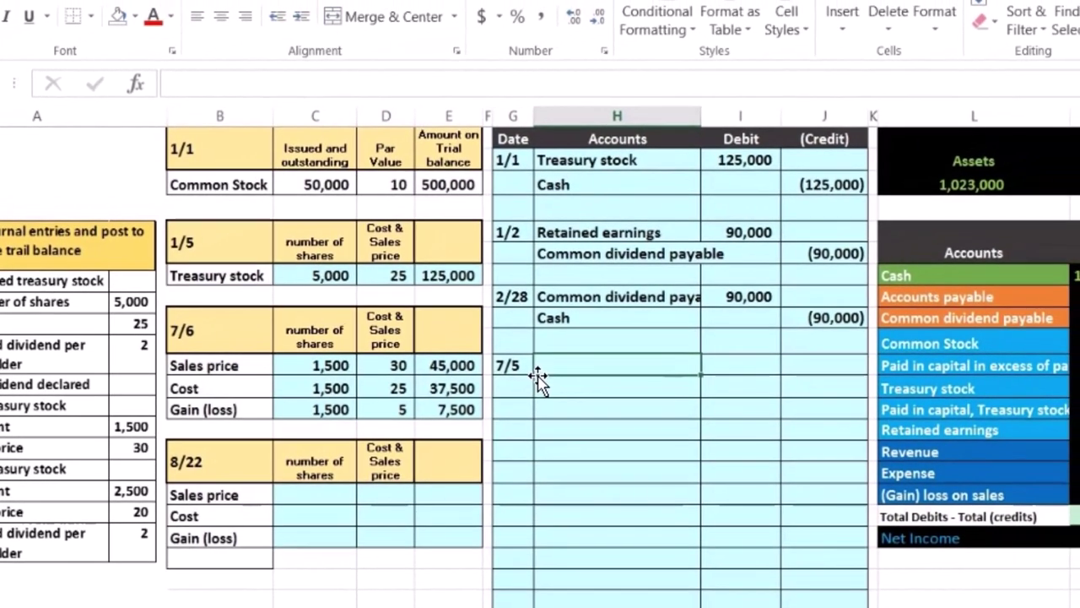
Examine the Cash account and its beginning balance in the trial balance to determine how the 7/5 sale affects cash.
key(Right)
key(Right)
key(Right)
key(Right)
key(Right)
key(Right)
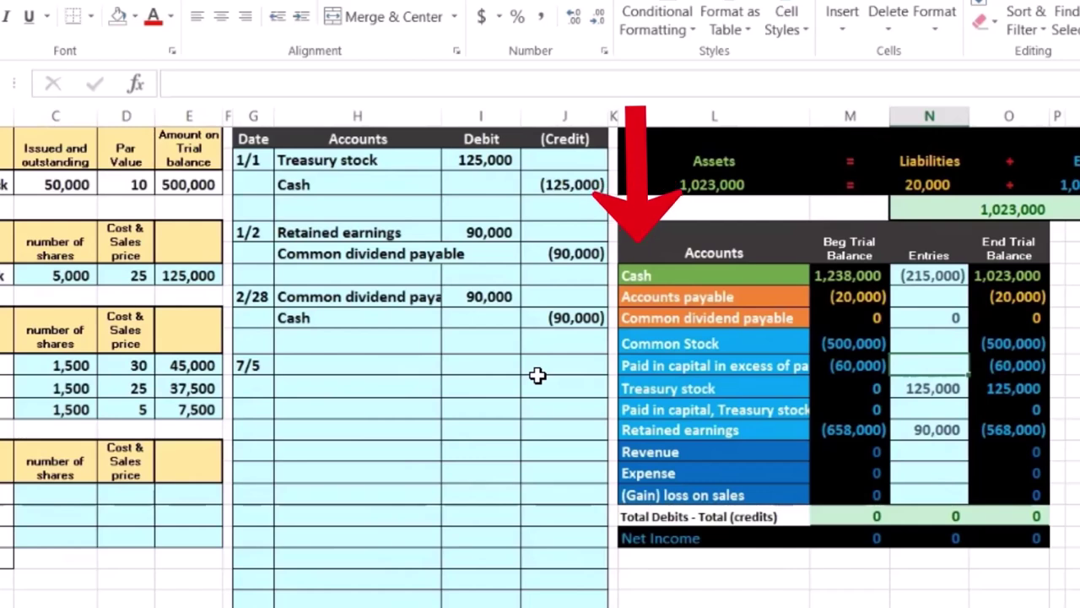
drag(688, 279, 843, 285)
click(785, 278)
drag(781, 272, 812, 276)
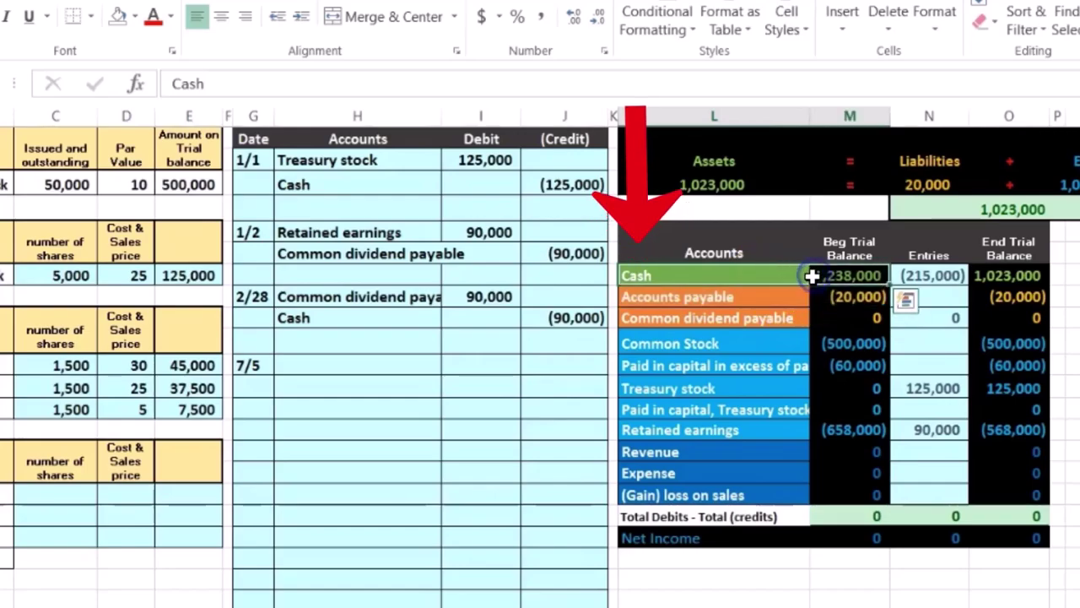
click(797, 297)
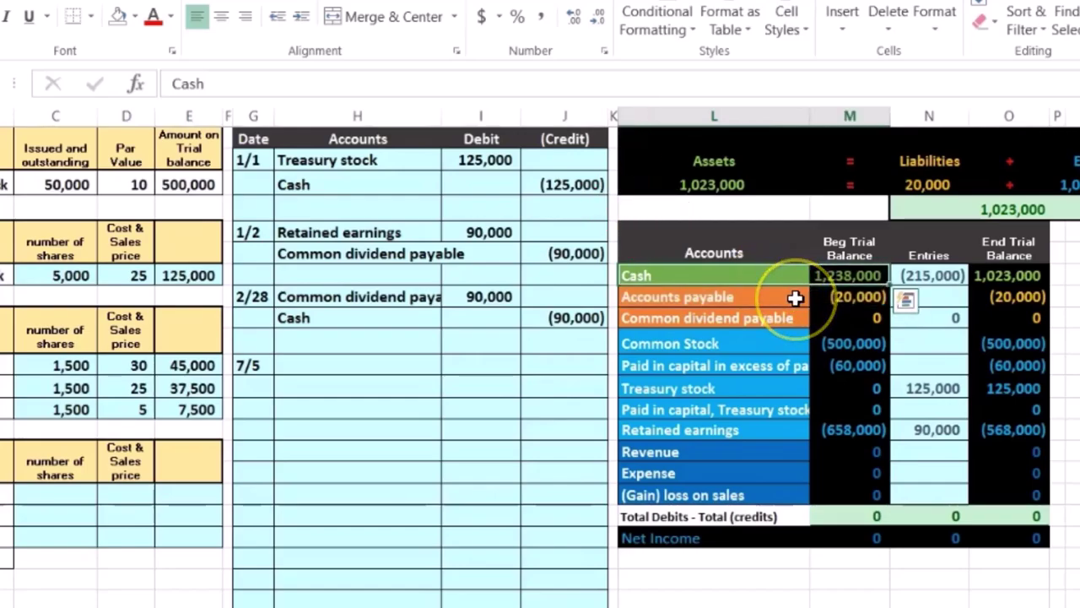